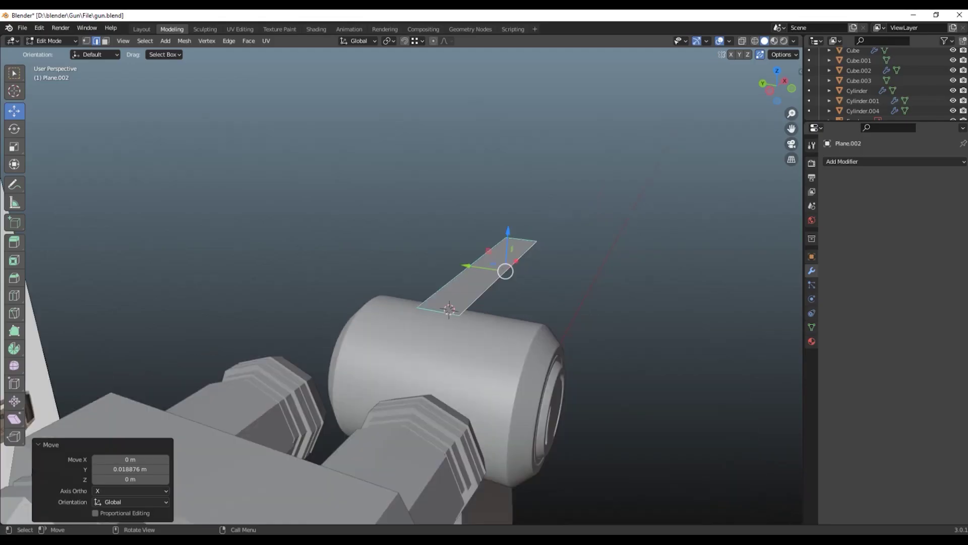
- Extrude the top strip's face in place and shift it down on Z and along Y
key(e)
key(Escape)
key(g)
key(z)
key(Return)
key(g)
key(y)
key(Return)
drag(403, 252, 474, 252)
- Extrude the face a second time, slide it along Y, and return to Object Mode
key(e)
key(Escape)
key(g)
key(y)
key(Return)
key(Tab)
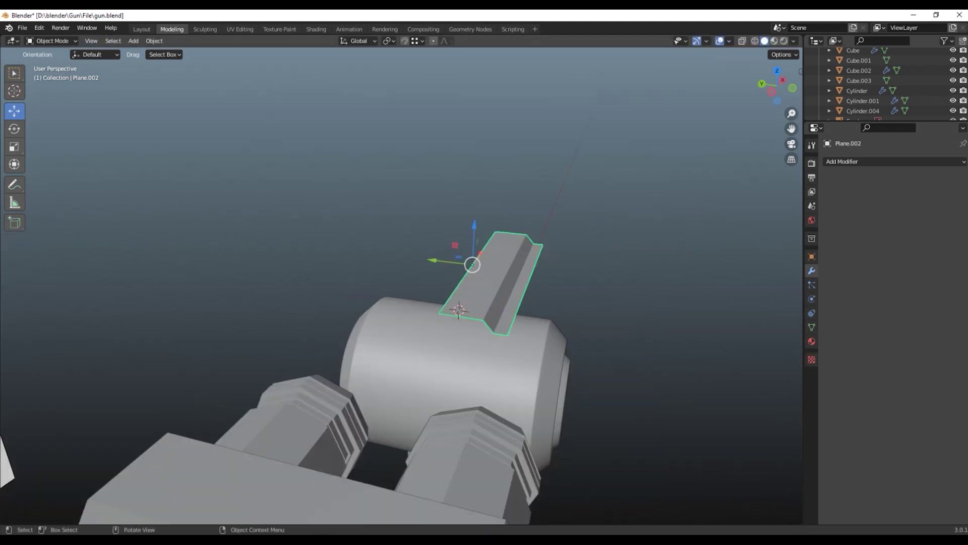
- Add a Mirror modifier to the top-cover strip, mirroring across the Y axis
click(858, 161)
click(777, 278)
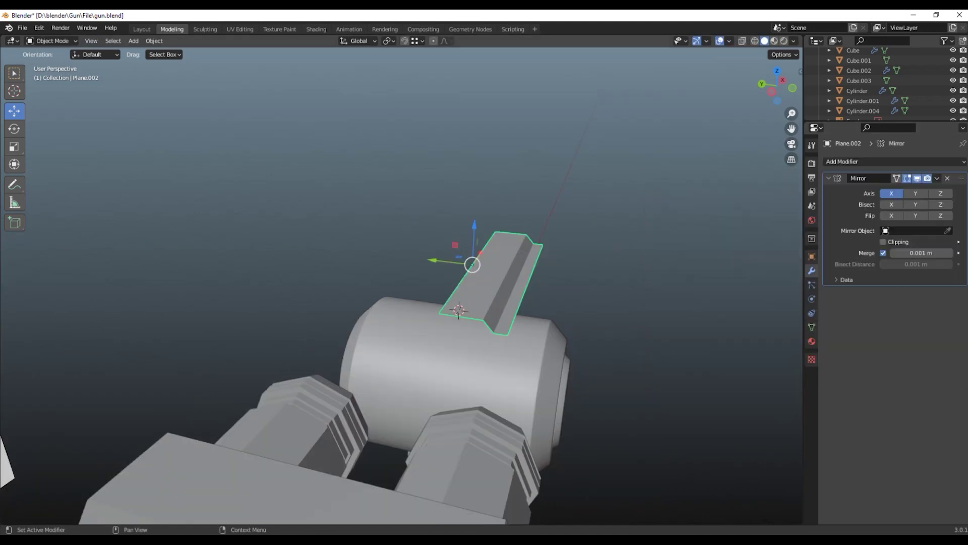
click(916, 193)
- Widen the strip along Y and extrude it down on Z into side walls
key(Tab)
drag(454, 303, 433, 282)
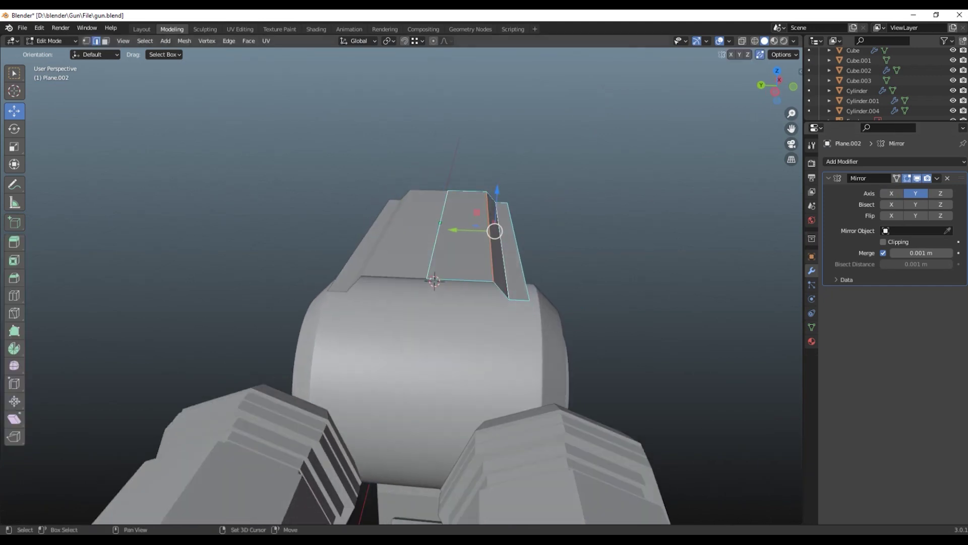
drag(458, 232, 454, 233)
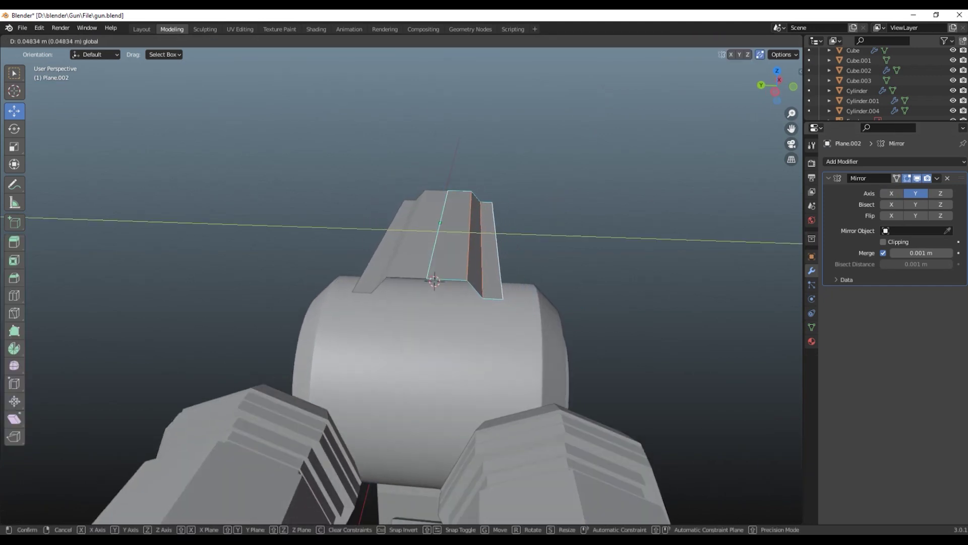
drag(454, 233, 2, 313)
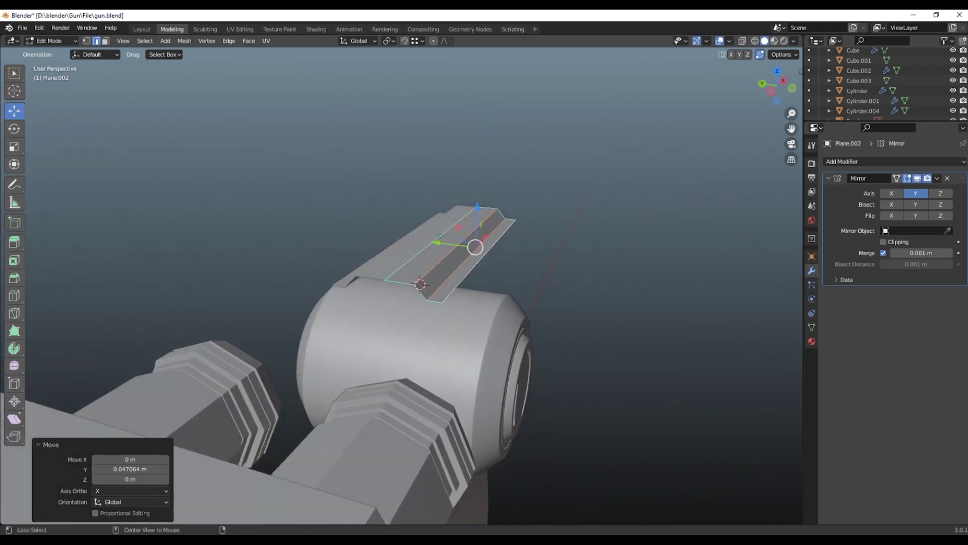
key(e)
key(Return)
key(KP_1)
drag(423, 246, 423, 251)
click(423, 261)
drag(423, 251, 434, 253)
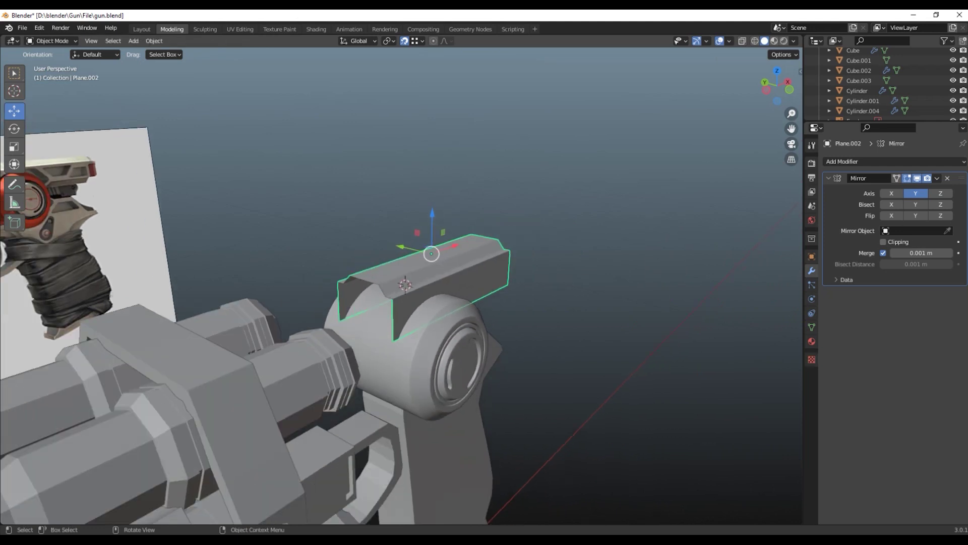
- Extrude the cover's edge down into a step and adjust its height on Z
scroll(up, 3)
key(2)
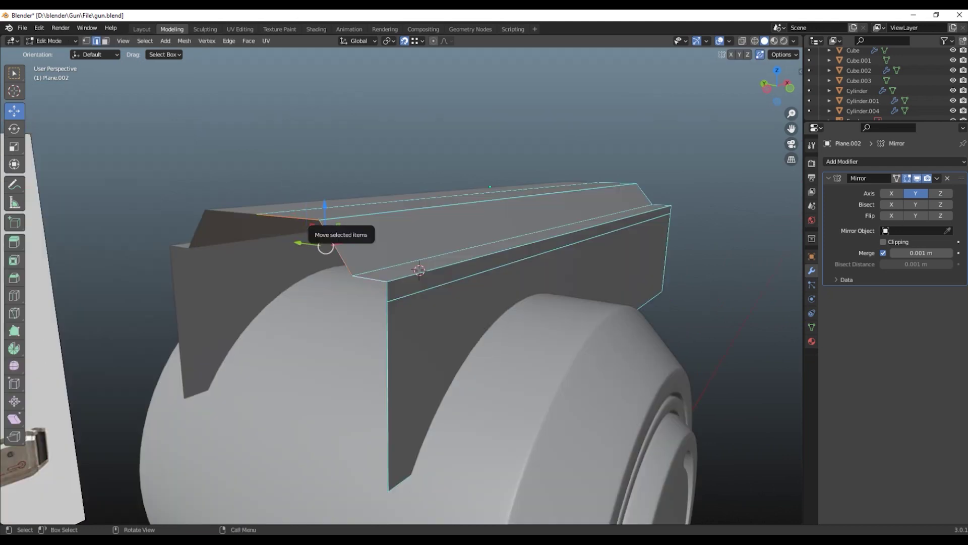
key(e)
drag(325, 246, 327, 261)
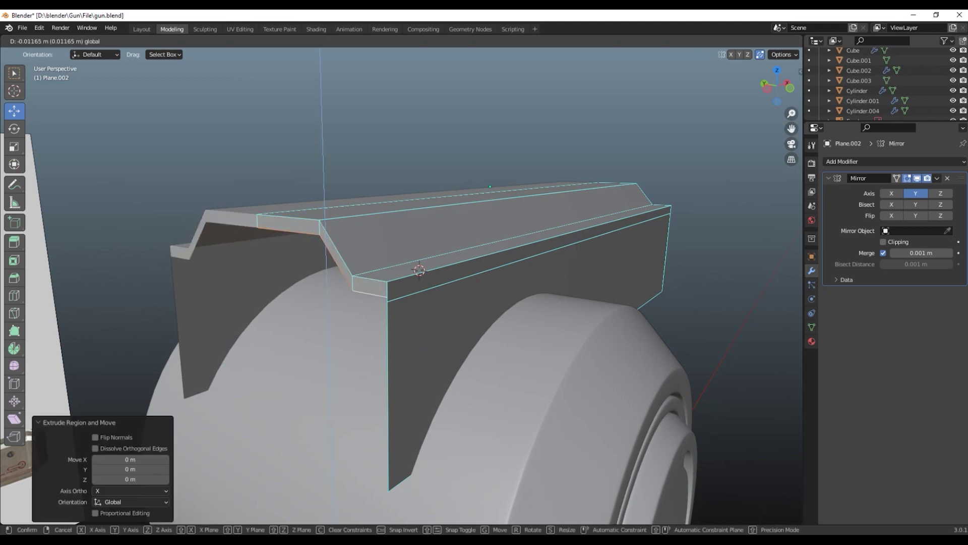
drag(326, 260, 378, 242)
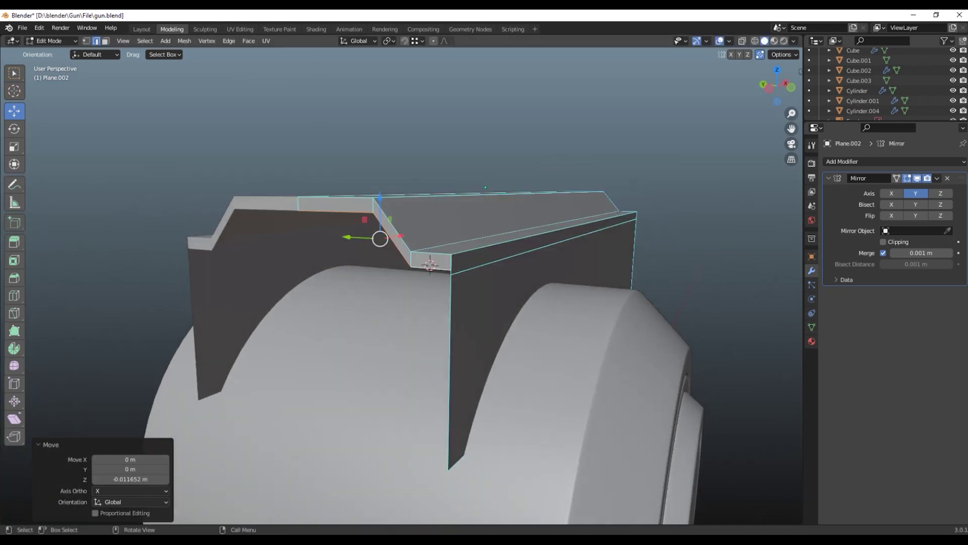
key(g)
key(z)
key(Return)
drag(379, 242, 383, 242)
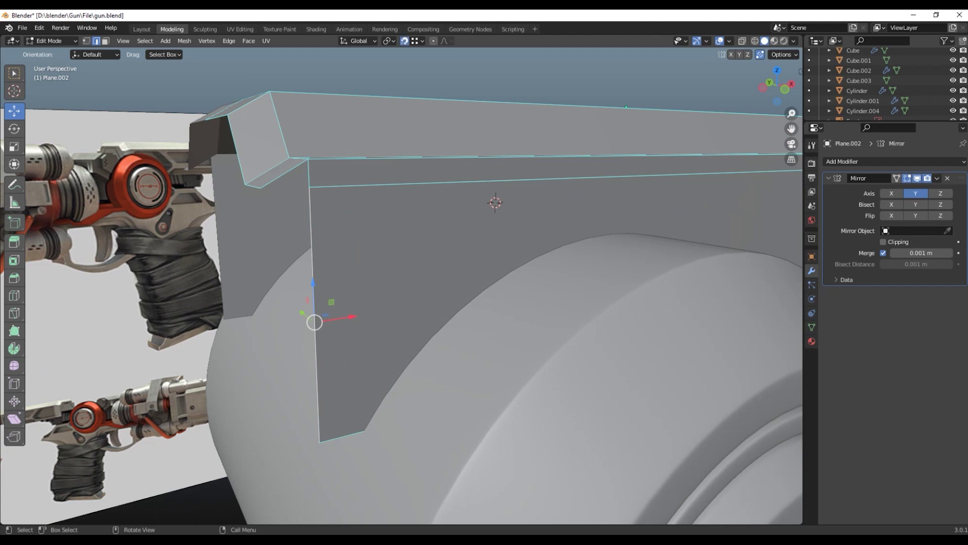
- Shift the step edge along X to match the reference
key(g)
key(x)
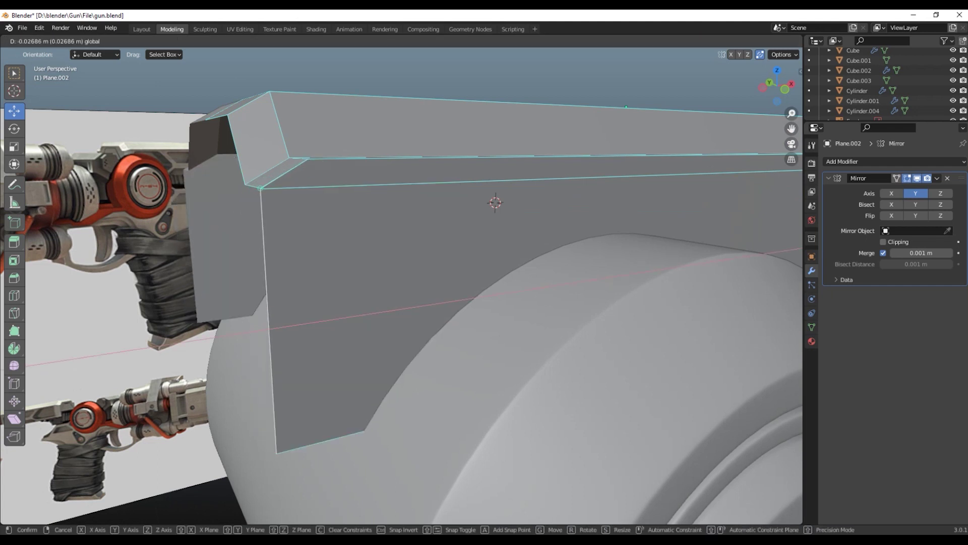
key(Return)
drag(383, 242, 363, 262)
- Merge the front corner vertices At Center and select the cover's side face
key(1)
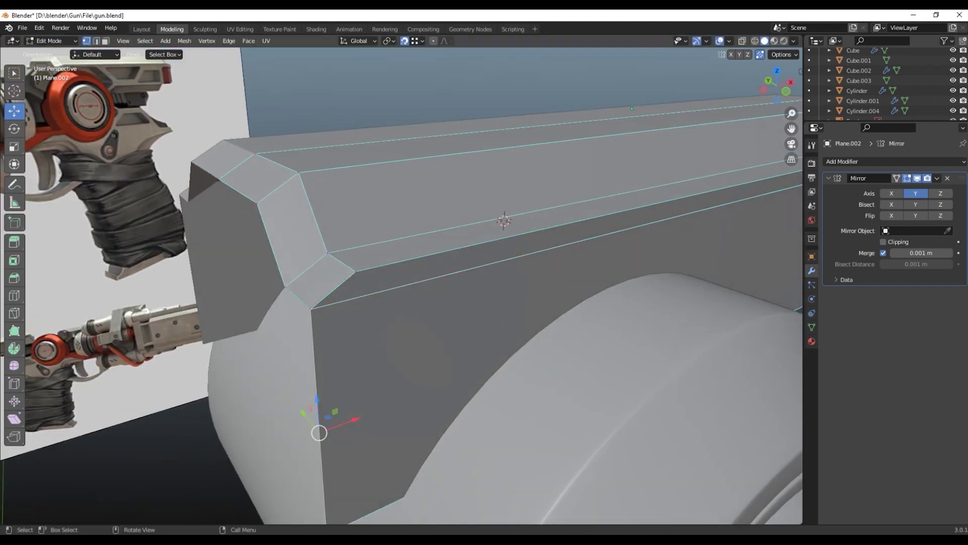
drag(320, 325, 302, 300)
key(m)
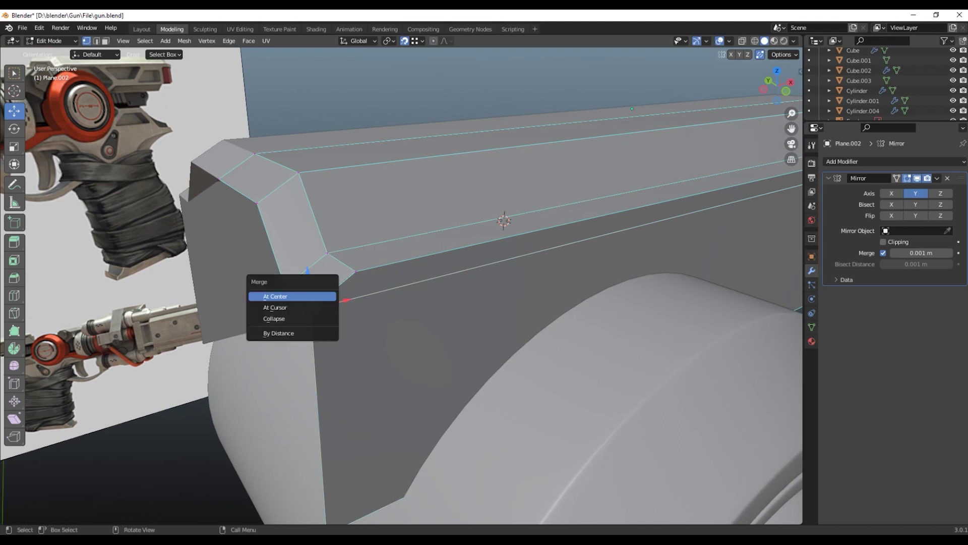
click(304, 297)
drag(307, 303, 458, 243)
key(3)
click(458, 243)
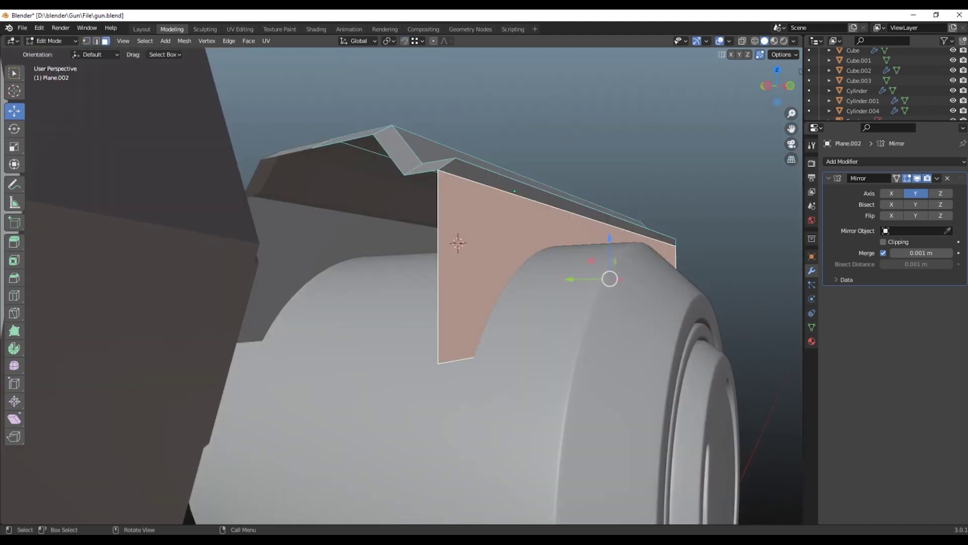
- Separate the side face into its own object, Plane.003, and shift it along Y
key(p)
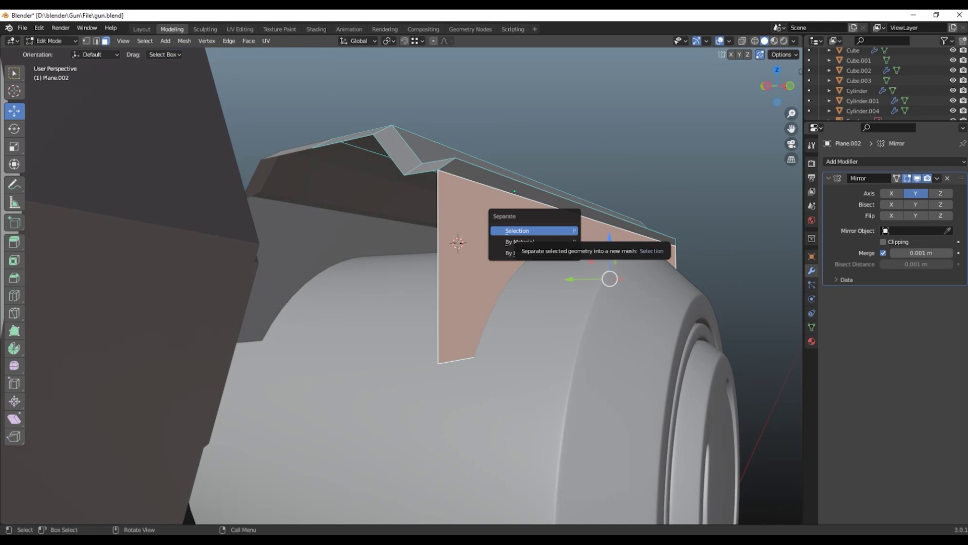
click(517, 231)
key(Tab)
click(484, 303)
key(Tab)
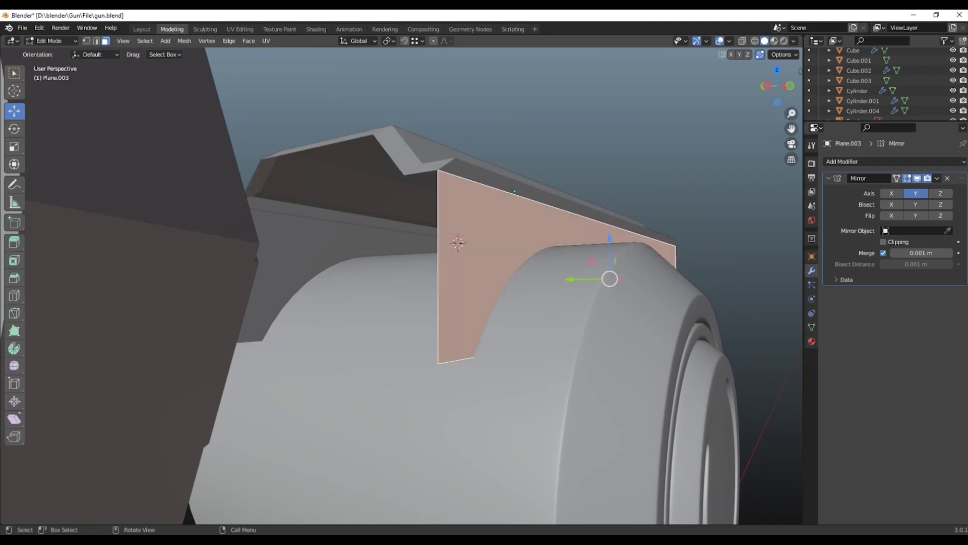
key(g)
key(y)
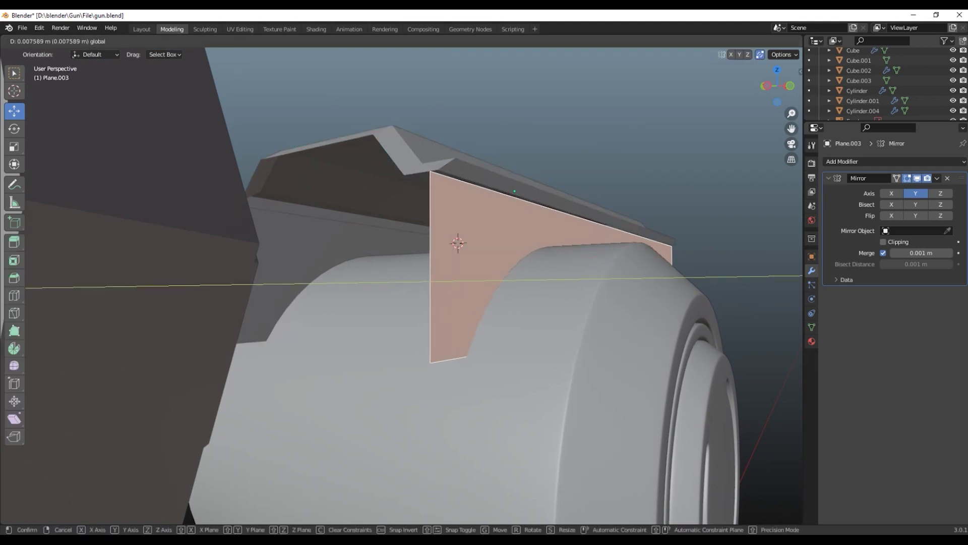
key(Return)
- Bridge the plate's top edges with LoopTools and add loop cuts across the bridged faces
drag(403, 282, 453, 252)
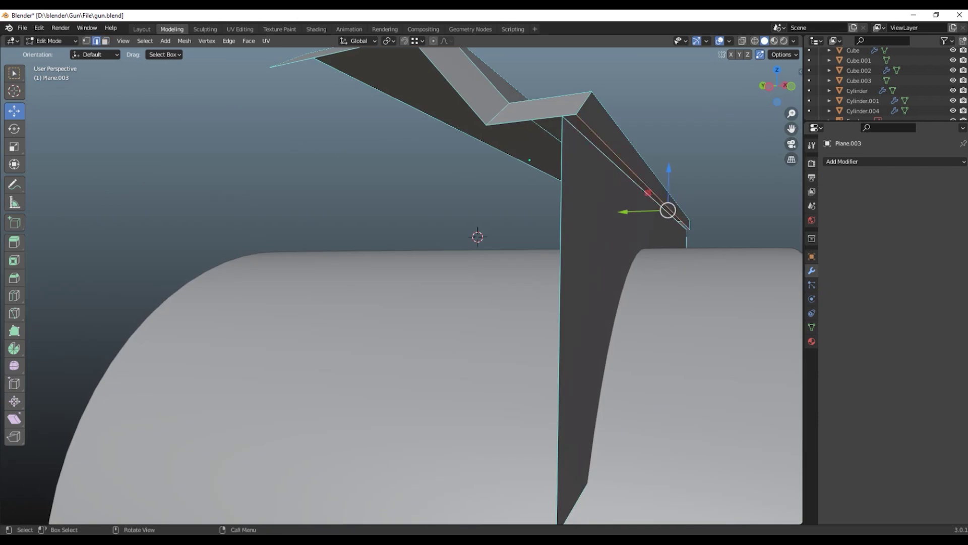
right_click(575, 157)
click(650, 32)
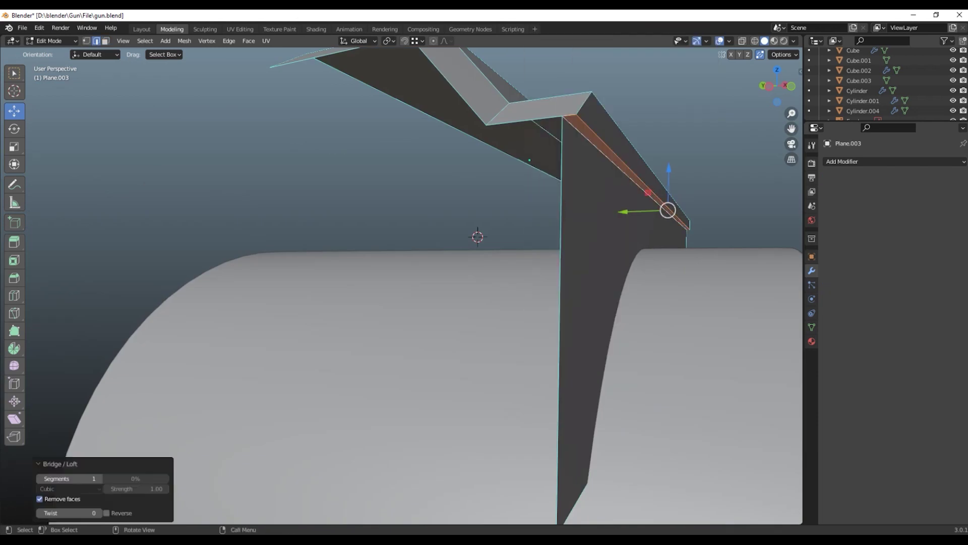
key(1)
drag(454, 302, 479, 278)
key(ctrl+r)
click(524, 377)
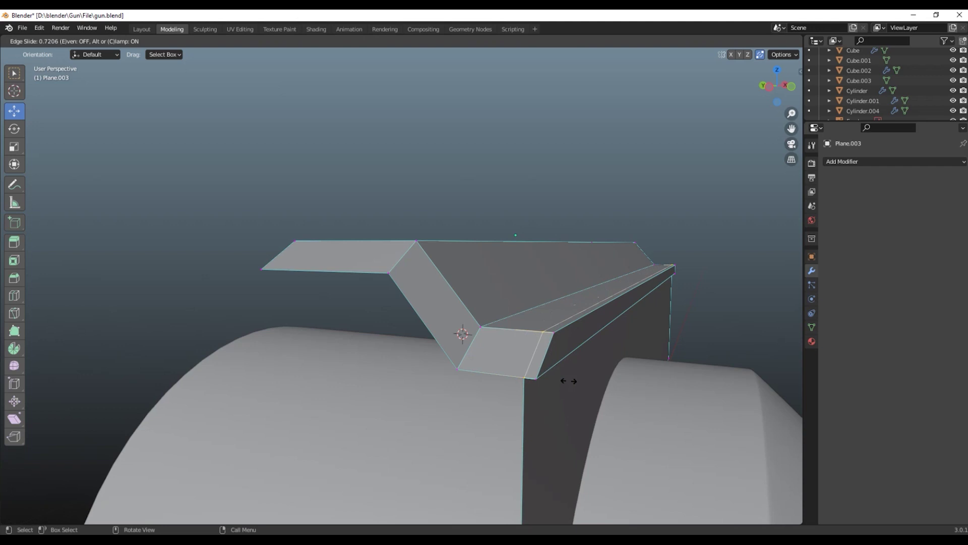
key(ctrl+r)
- Place a vertical loop cut along the side plate and select its bottom right edge
click(484, 310)
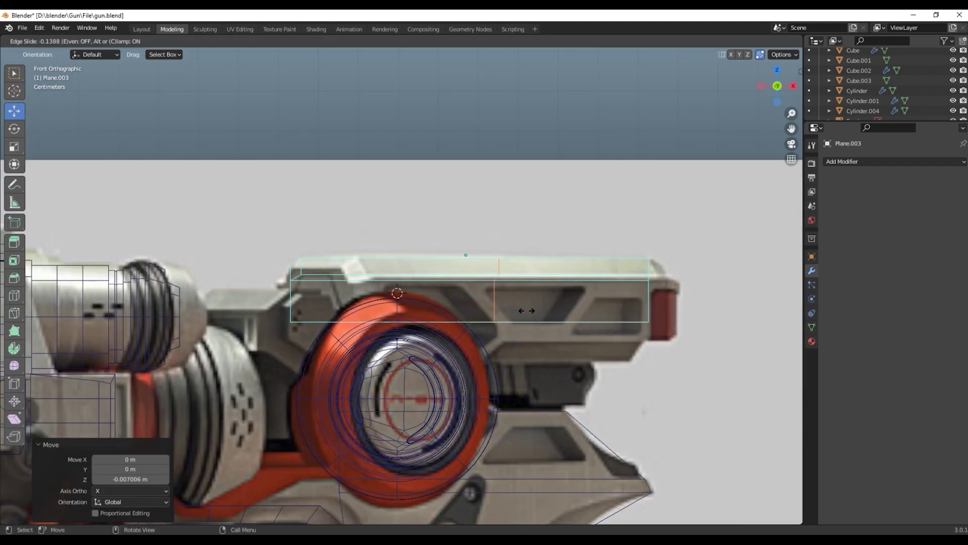
click(537, 314)
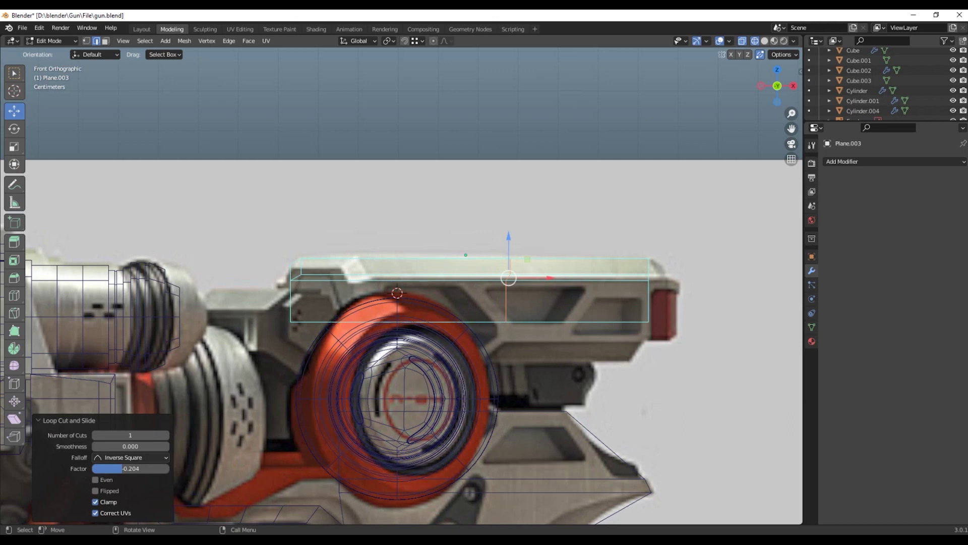
click(578, 322)
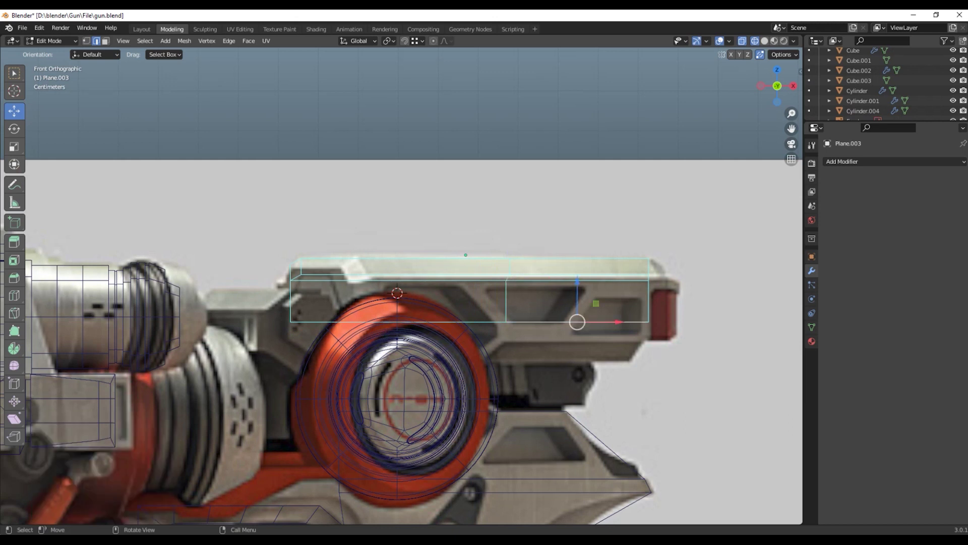
- Lower both bottom edges of the plate on Z to match the reference gun
scroll(down, 3)
scroll(down, 3)
scroll(up, 3)
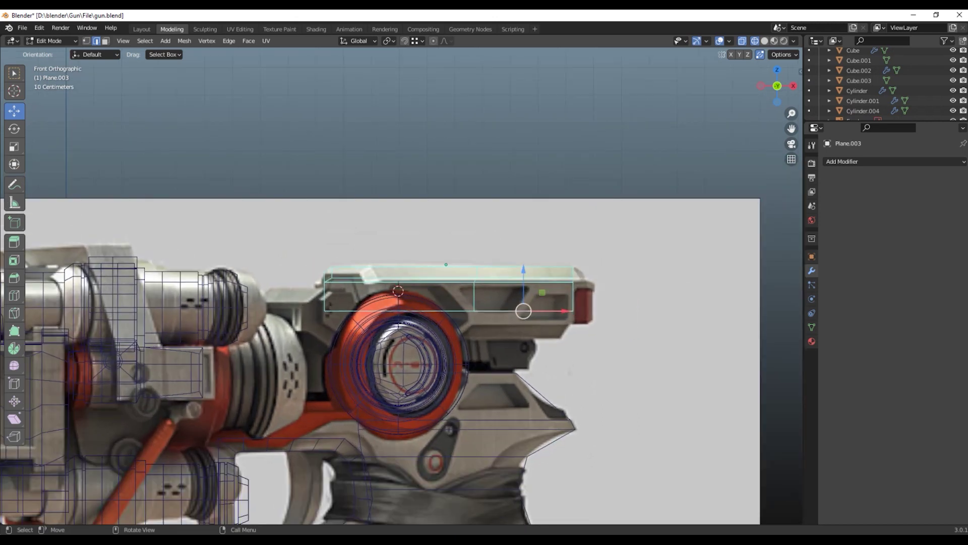
scroll(up, 3)
click(384, 316)
drag(468, 282, 468, 298)
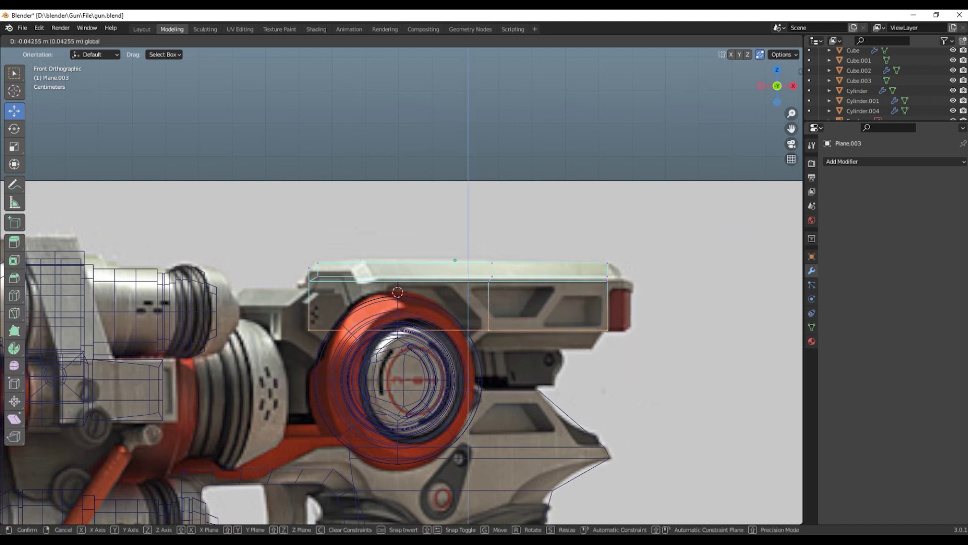
key(alt+a)
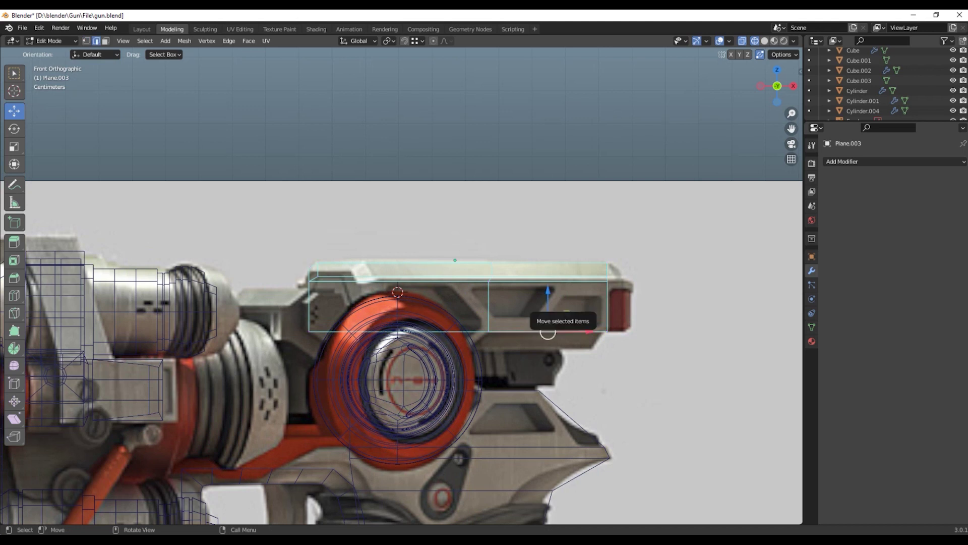
key(e)
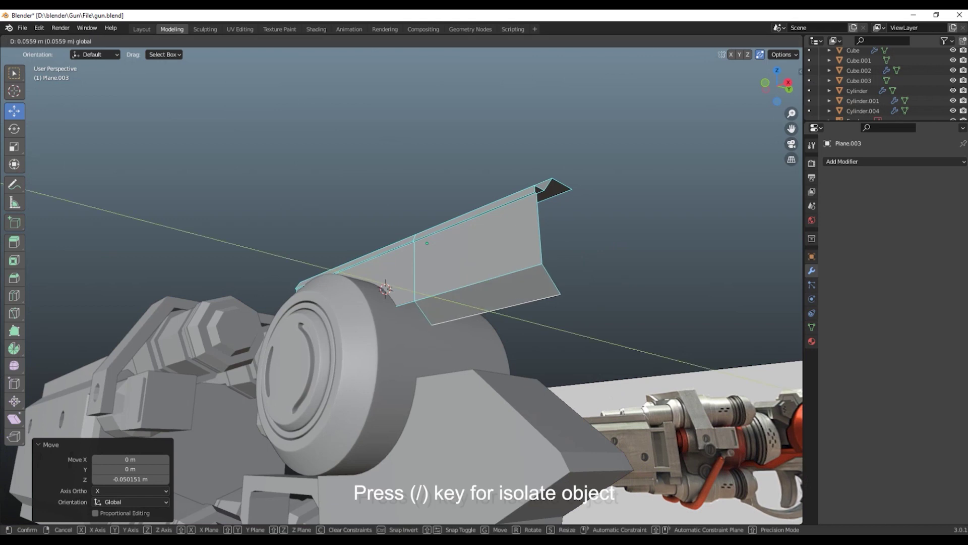
- Isolate the side plate and extrude its lower edge into a flange shifted along Y
key(slash)
key(e)
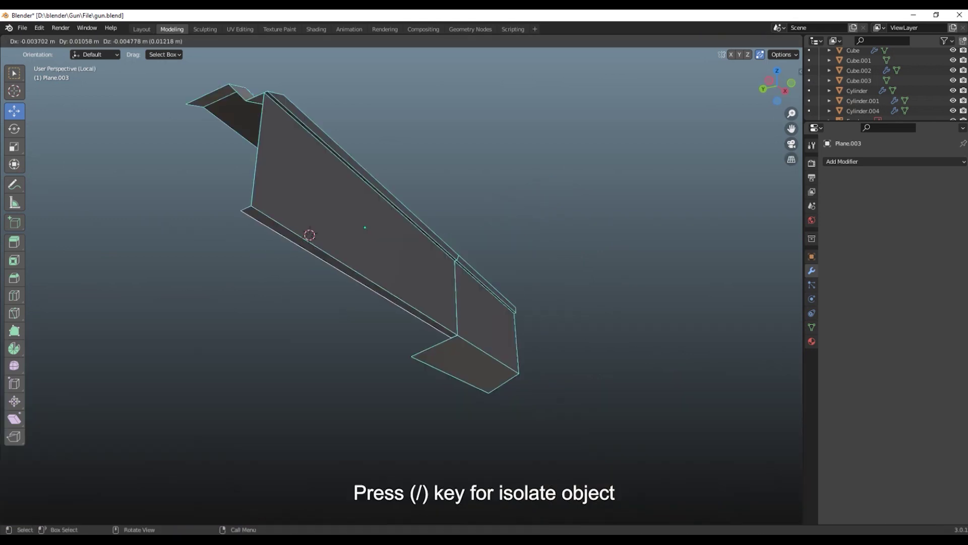
key(Return)
key(g)
key(y)
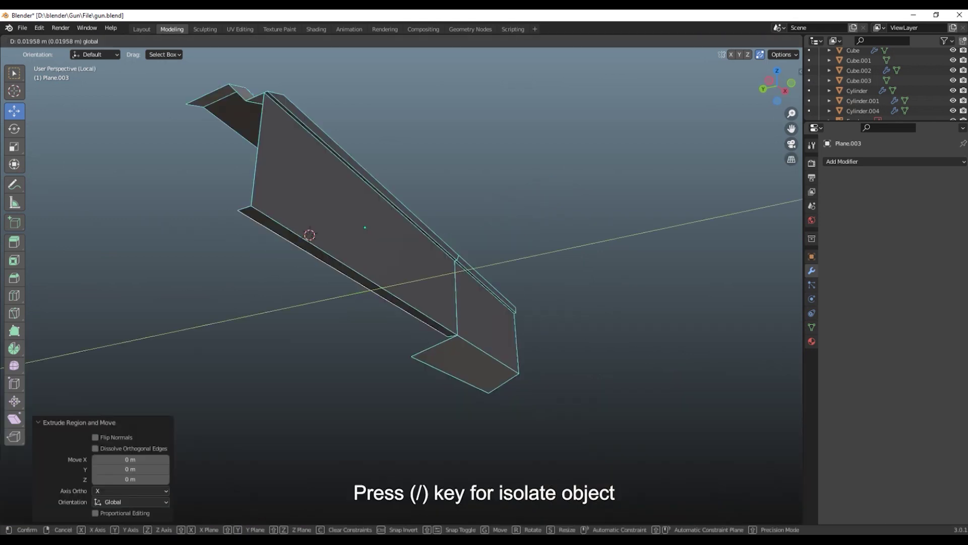
key(Return)
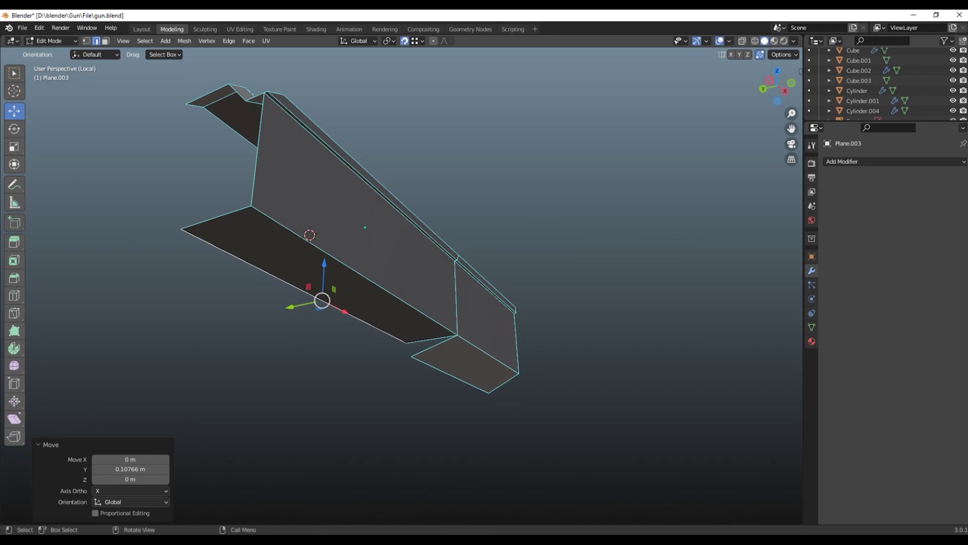
key(g)
key(y)
key(Return)
- Add a centred lengthwise loop cut and shift the lower long edges left along X
scroll(up, 3)
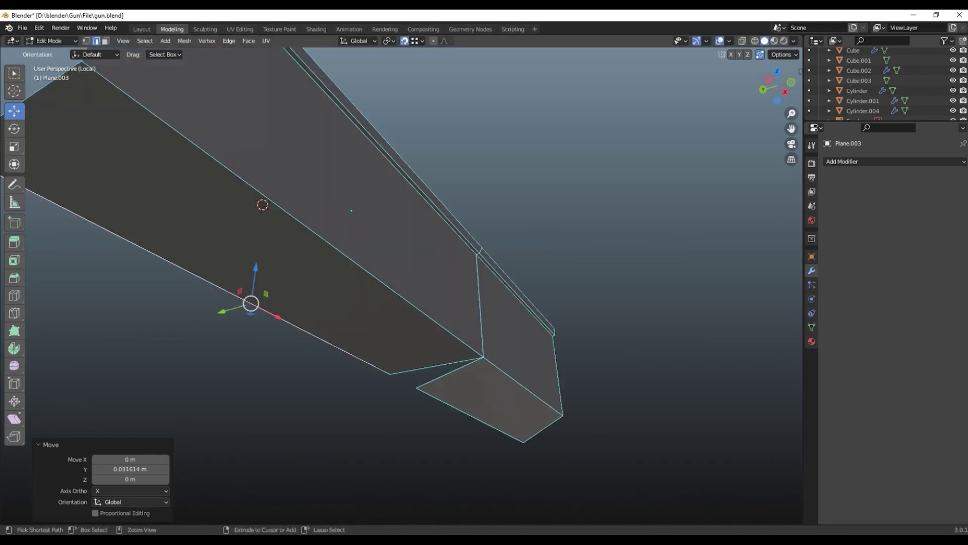
key(ctrl+r)
click(303, 284)
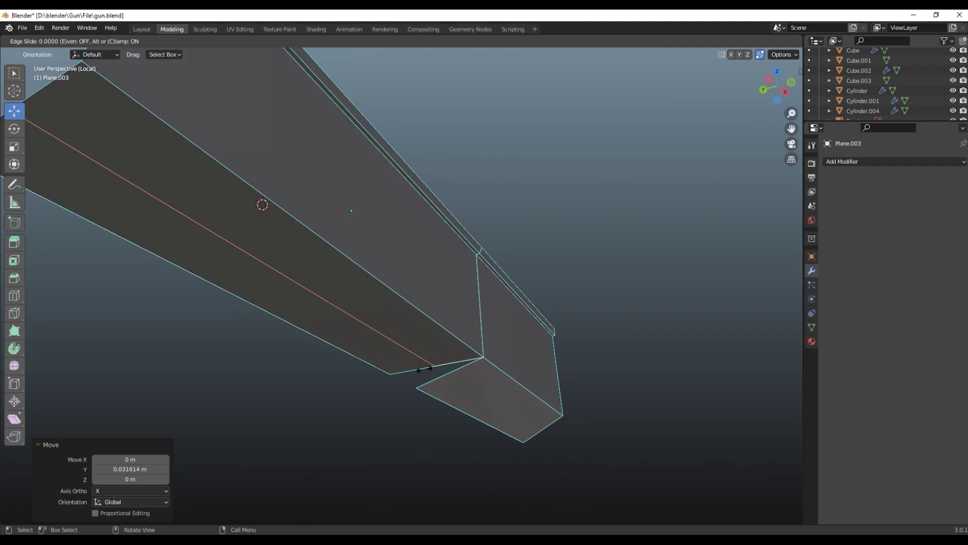
right_click(303, 284)
drag(353, 252, 384, 242)
key(alt+z)
drag(383, 283, 484, 242)
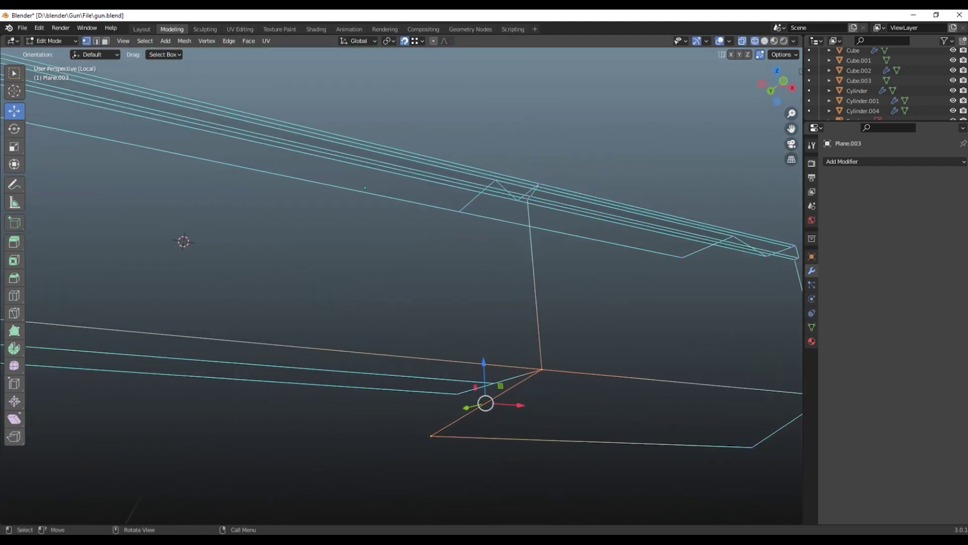
drag(425, 386, 468, 402)
drag(467, 402, 484, 393)
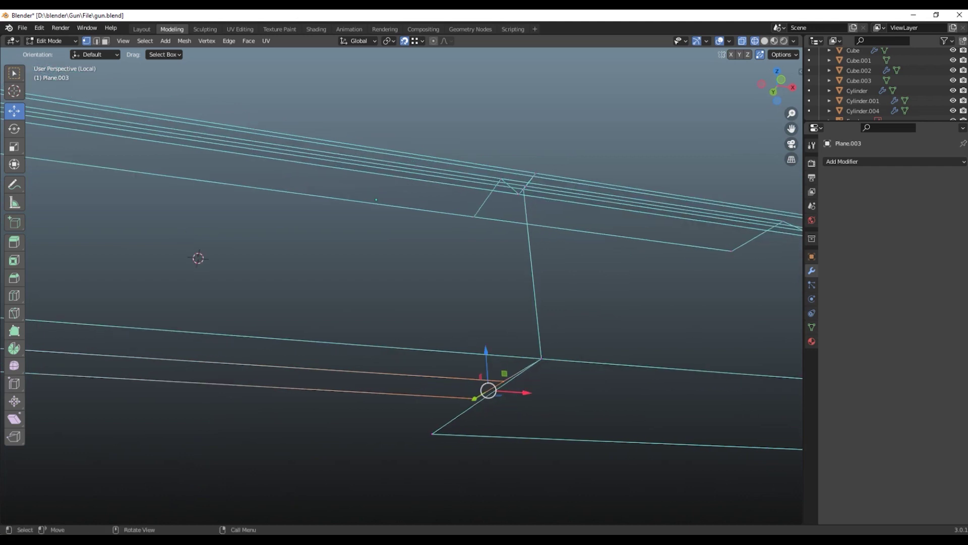
drag(525, 392, 504, 392)
drag(505, 392, 590, 331)
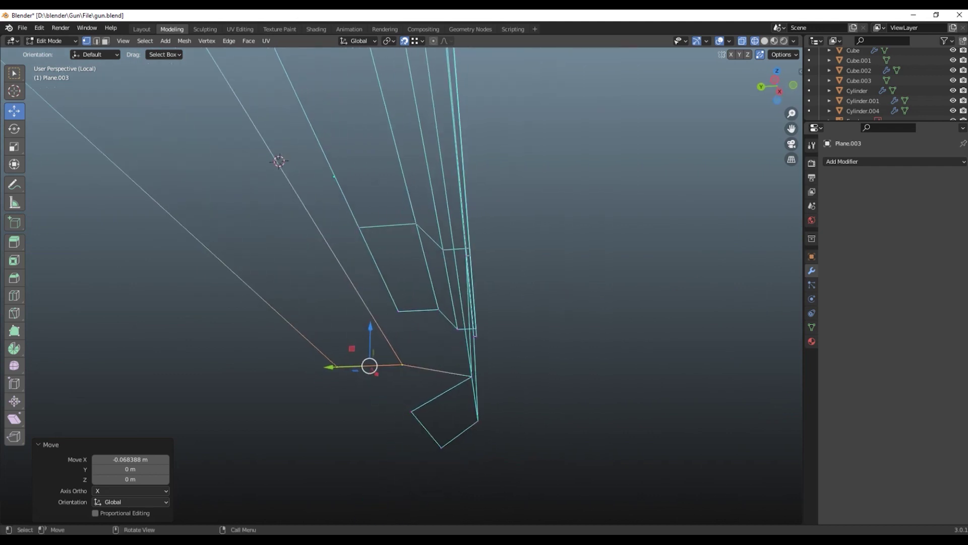
key(shift+z)
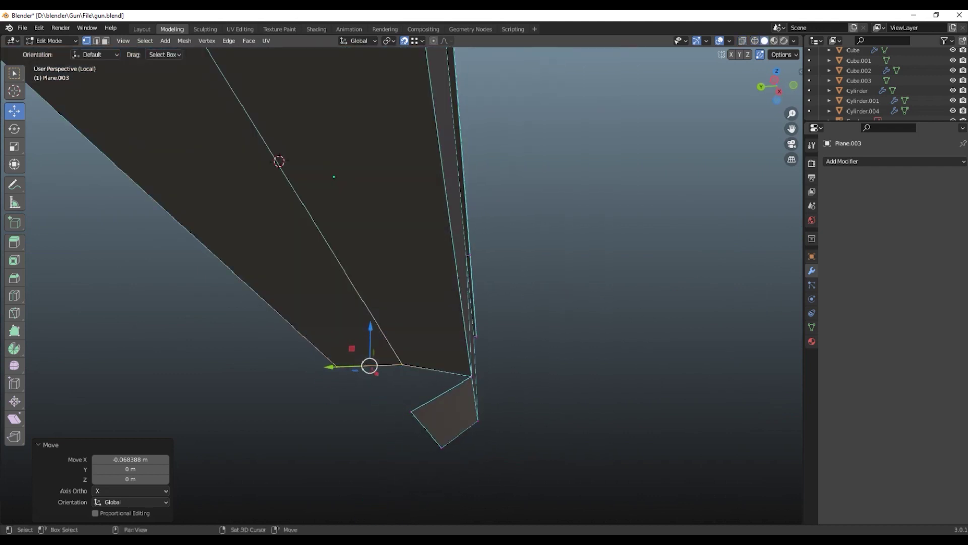
- Extrude an underside edge into a new face and move its vertices to form a triangle
key(2)
key(e)
click(359, 425)
right_click(358, 393)
key(Escape)
key(1)
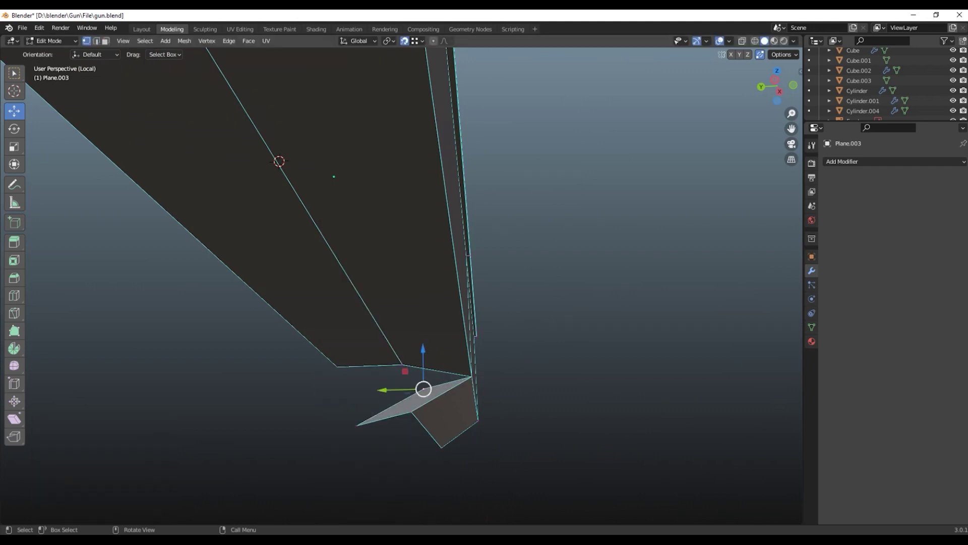
drag(424, 389, 402, 364)
click(356, 425)
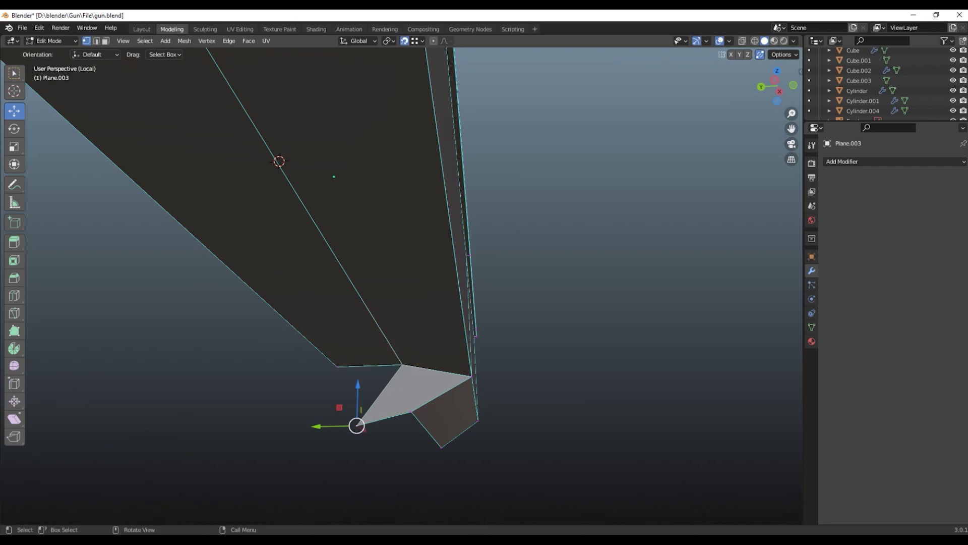
key(g)
drag(334, 176, 331, 162)
click(398, 210)
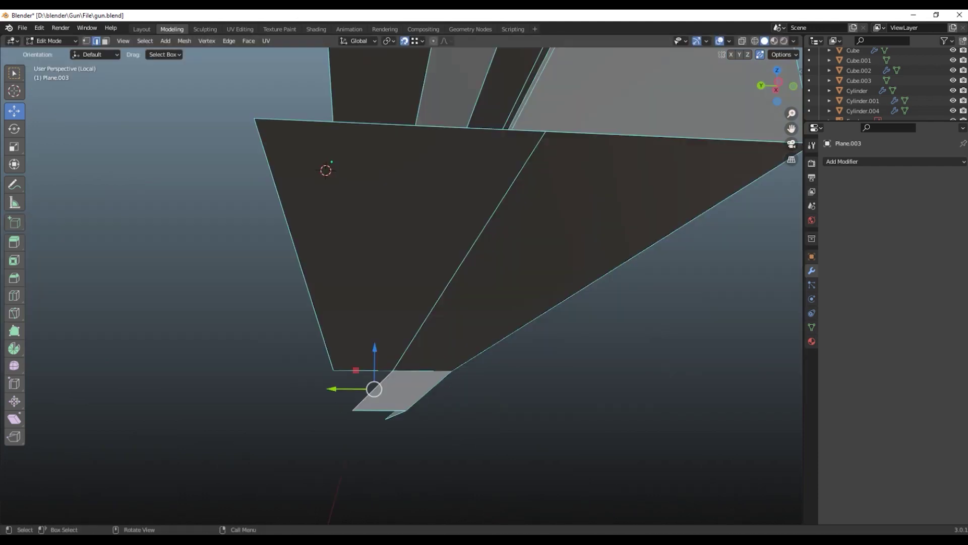
- Extrude the bottom edge into a leftward face and adjust its left vertex on Z and X
key(e)
click(303, 404)
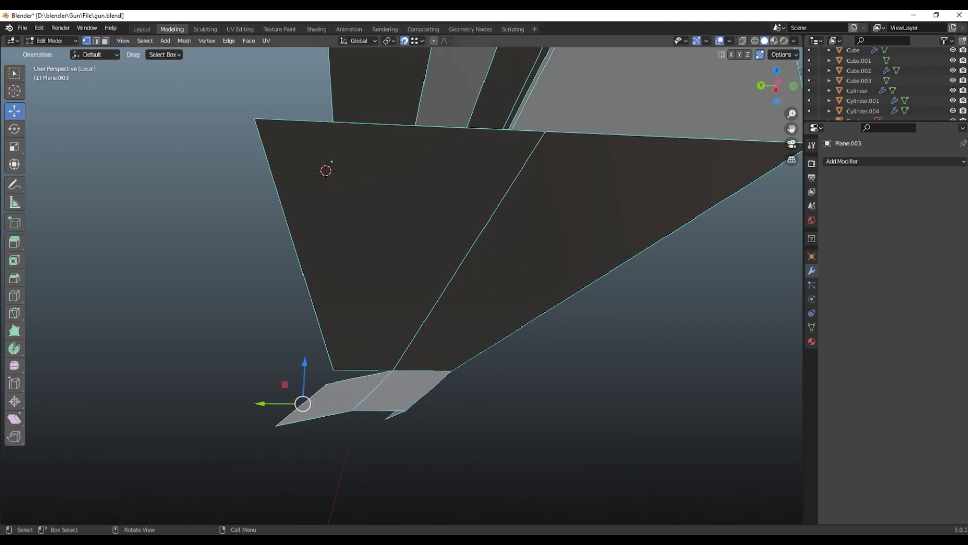
key(g)
click(333, 369)
click(276, 425)
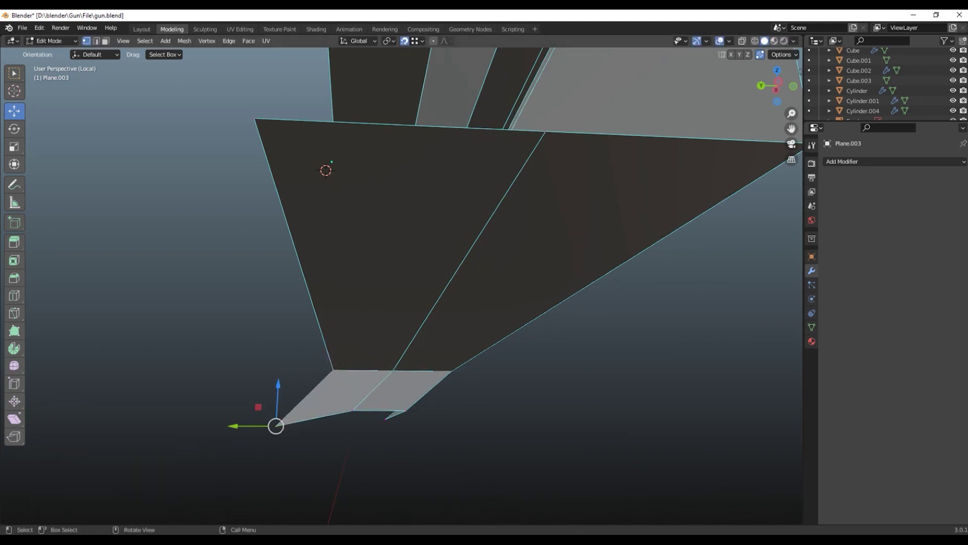
key(g)
key(z)
click(331, 162)
drag(332, 162, 384, 187)
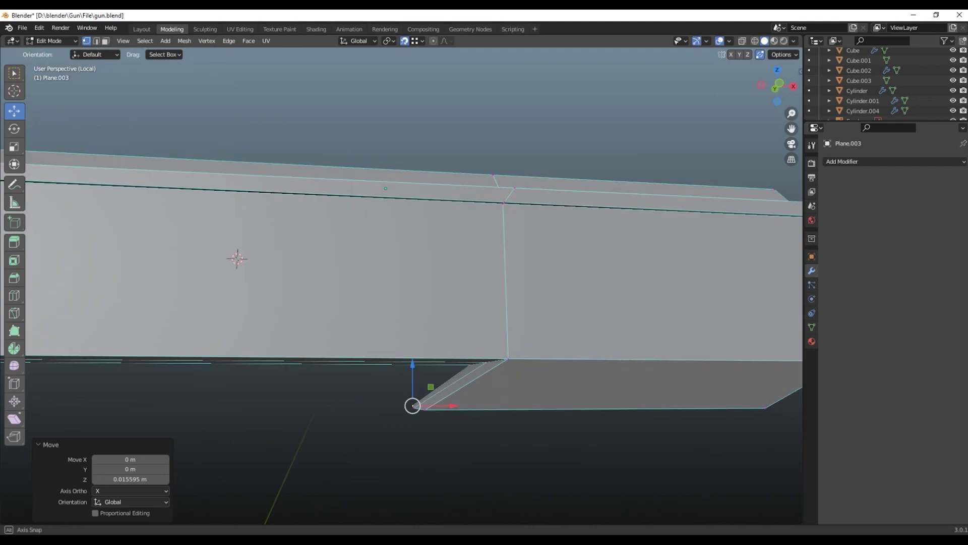
key(g)
key(x)
key(Return)
- Bridge the open edge loops, fill the remaining gap with a face, and dissolve unneeded edges
key(2)
drag(403, 252, 383, 242)
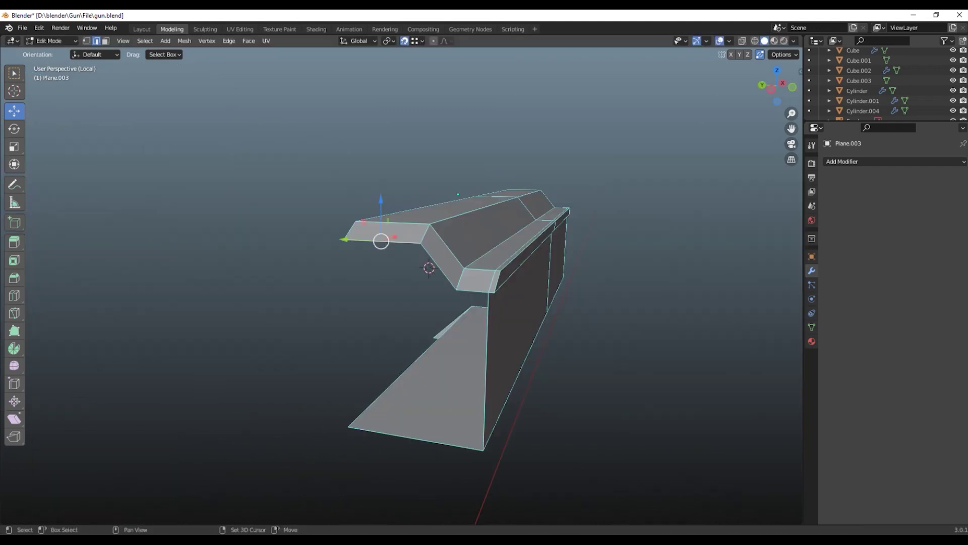
right_click(353, 431)
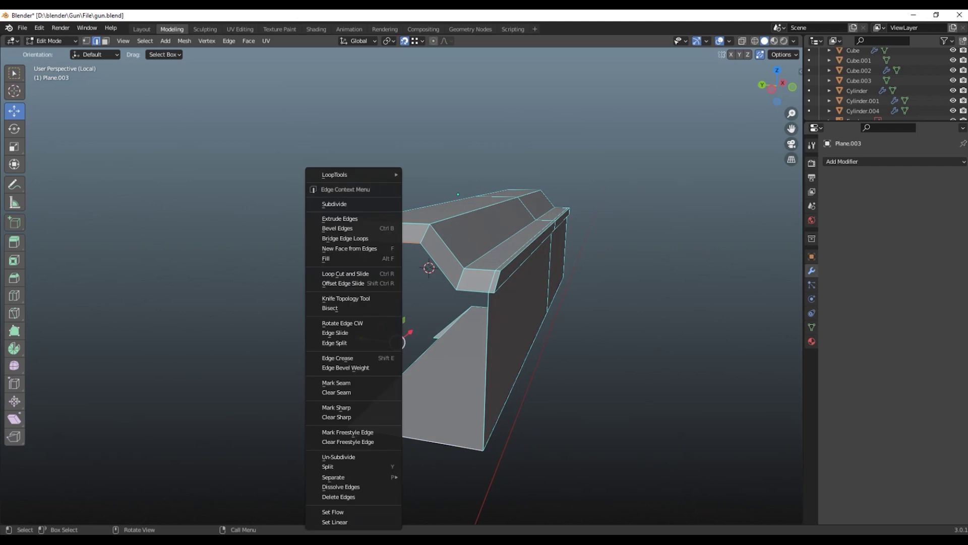
click(426, 174)
drag(454, 303, 393, 303)
click(476, 348)
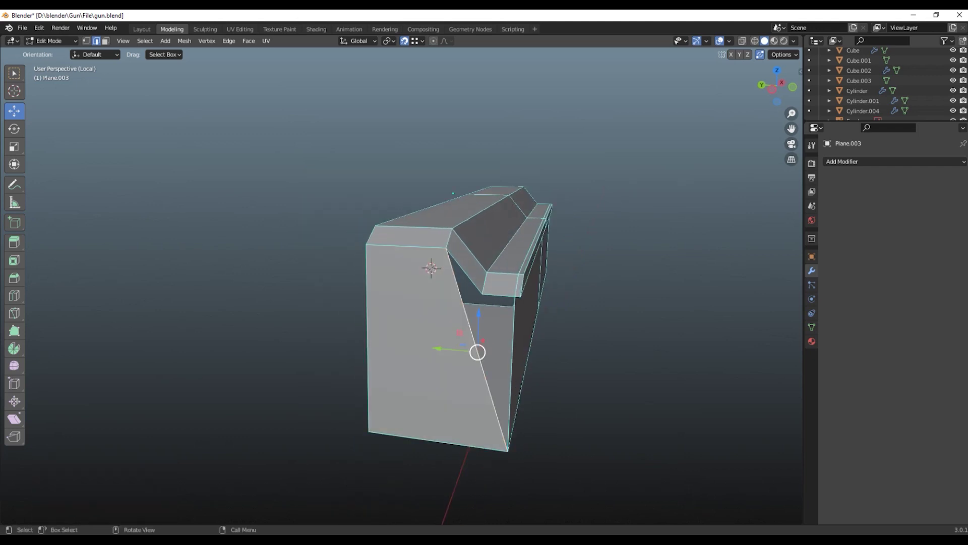
drag(454, 302, 414, 262)
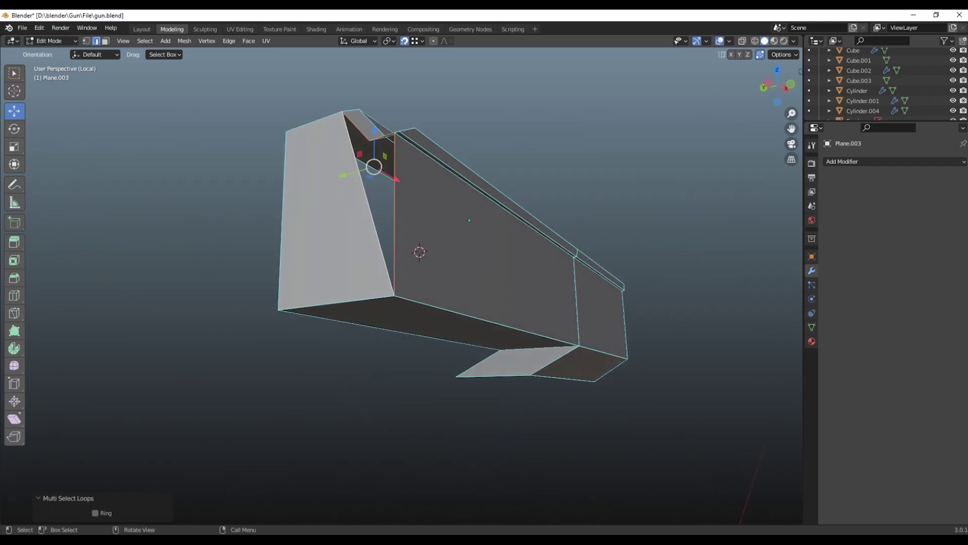
key(f)
drag(454, 303, 403, 302)
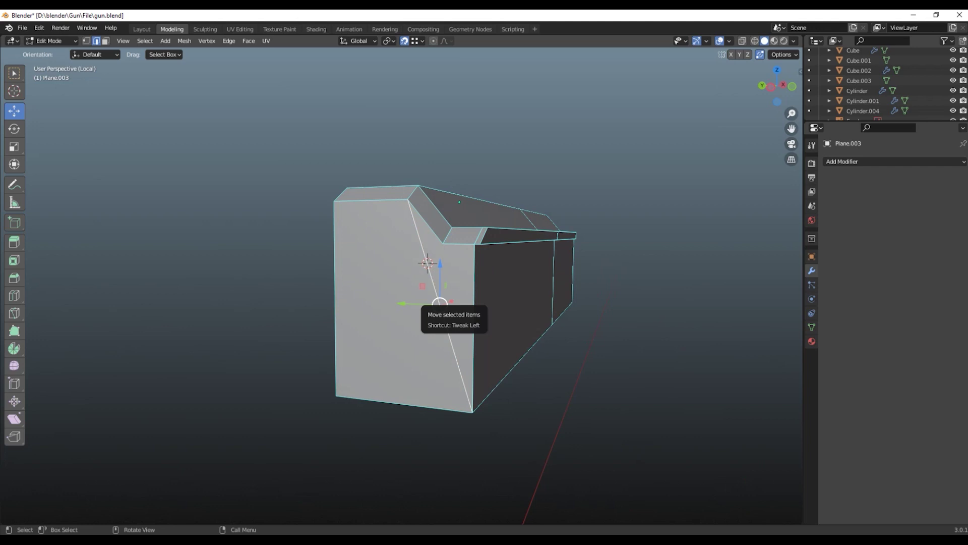
key(x)
click(397, 302)
- Extrude the selected face and push it outward along Y
drag(398, 302, 359, 282)
key(g)
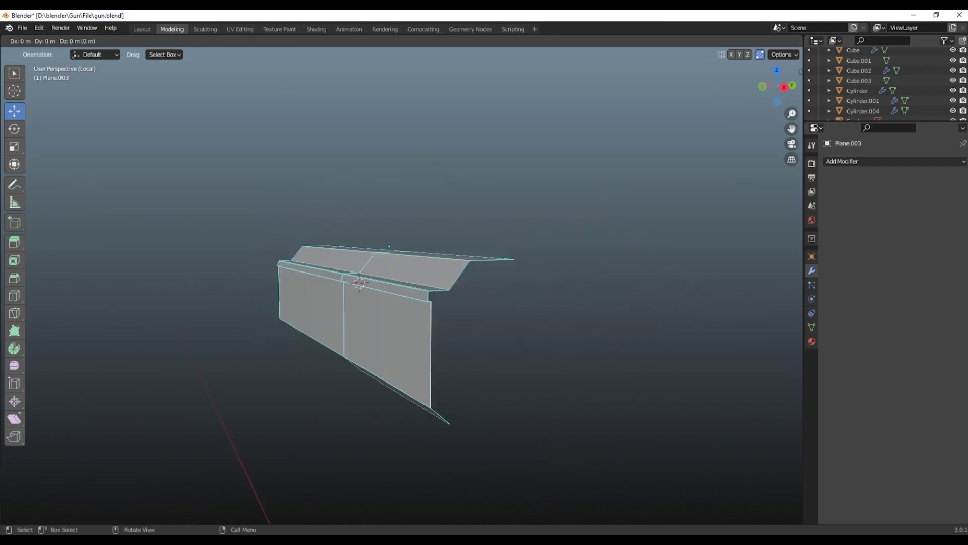
key(Escape)
drag(432, 353, 512, 345)
drag(511, 345, 491, 347)
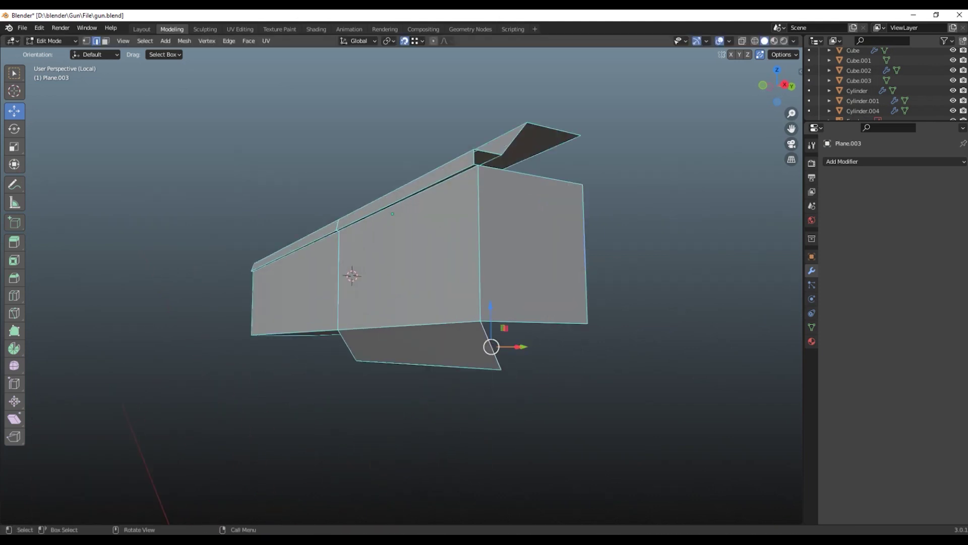
- Extrude the side plate's end face again, shift it along Y and adjust a corner vertex
key(e)
key(Escape)
drag(491, 346, 472, 353)
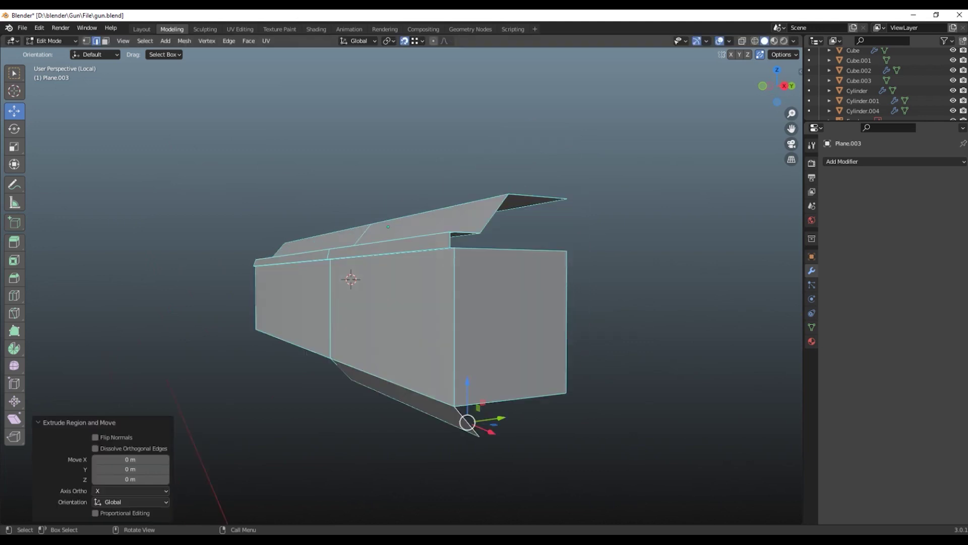
drag(500, 418, 580, 393)
drag(580, 393, 495, 353)
drag(494, 386, 469, 385)
drag(469, 385, 500, 283)
drag(505, 348, 537, 408)
drag(527, 347, 492, 348)
drag(492, 348, 469, 232)
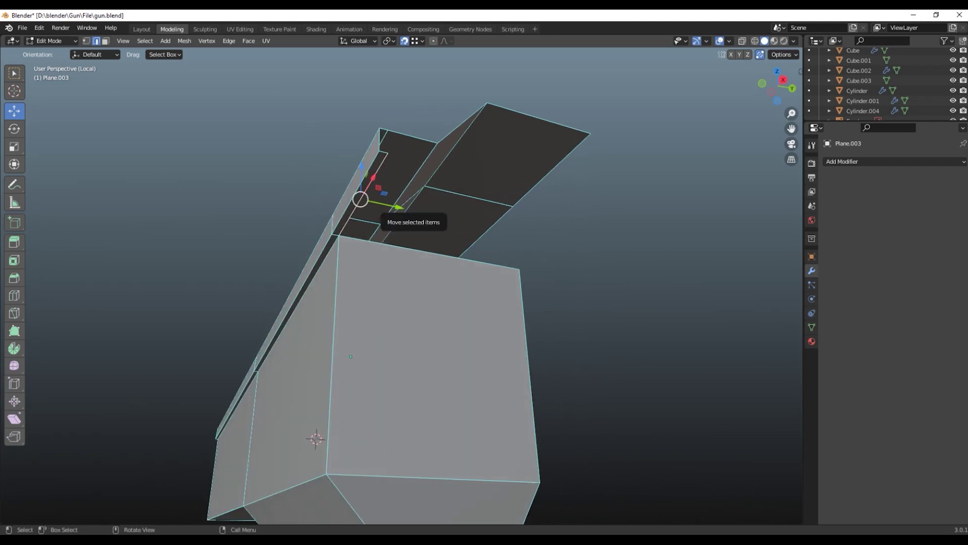
- Extrude another face and push it 0.139 m along Y to form a wider flat ledge
key(e)
right_click(398, 207)
drag(398, 207, 428, 222)
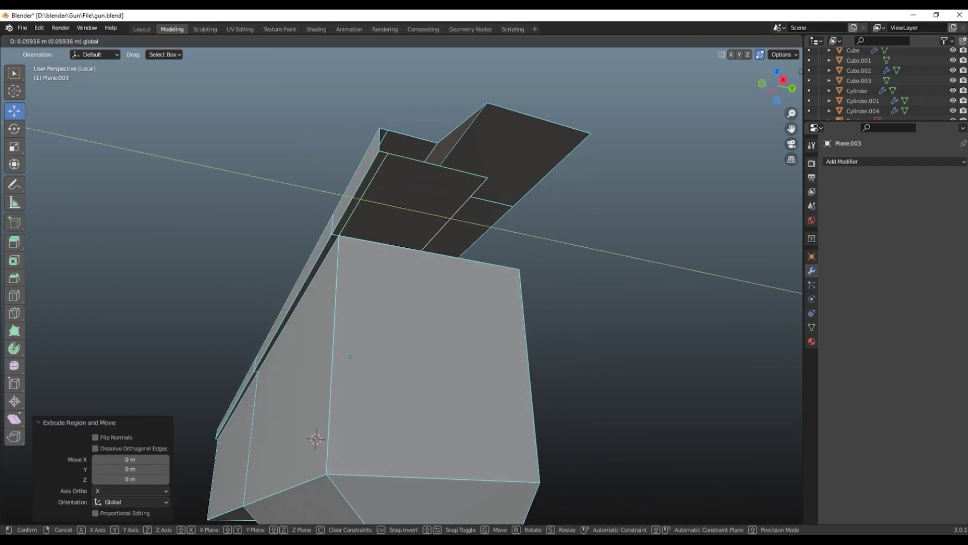
drag(509, 207, 558, 237)
scroll(up, 3)
drag(605, 287, 467, 327)
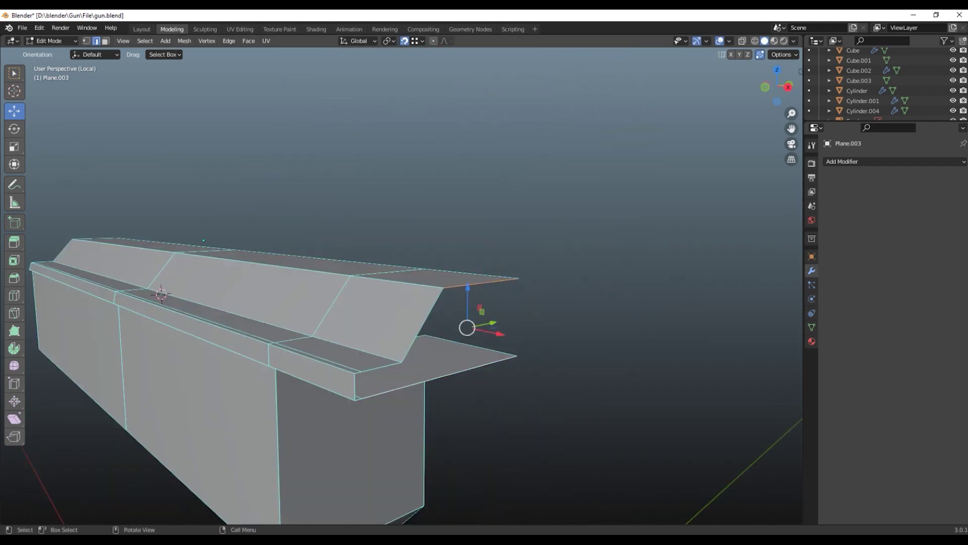
- Bridge the open edge loops of the overhanging lip with a new face
right_click(436, 239)
mouse_move(437, 174)
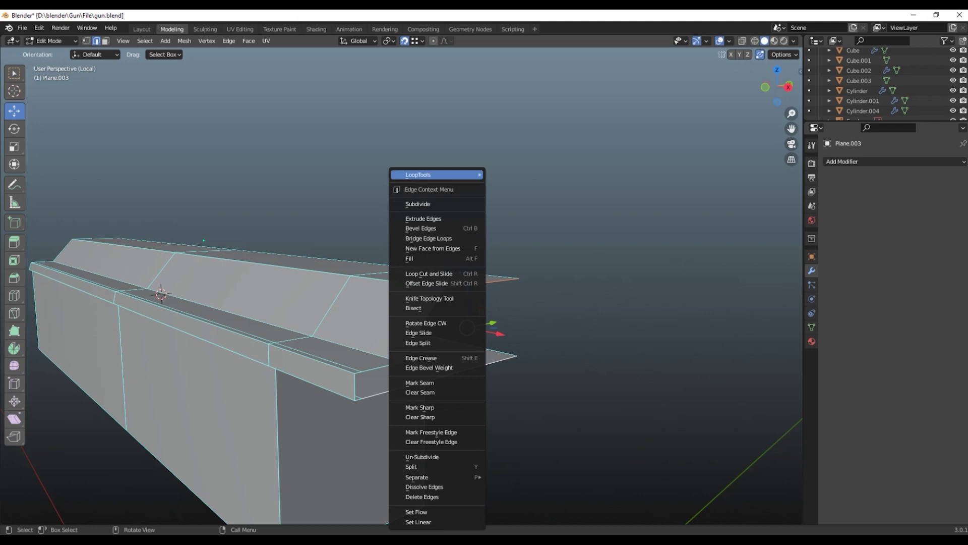
click(509, 174)
drag(504, 201, 431, 257)
key(ctrl)
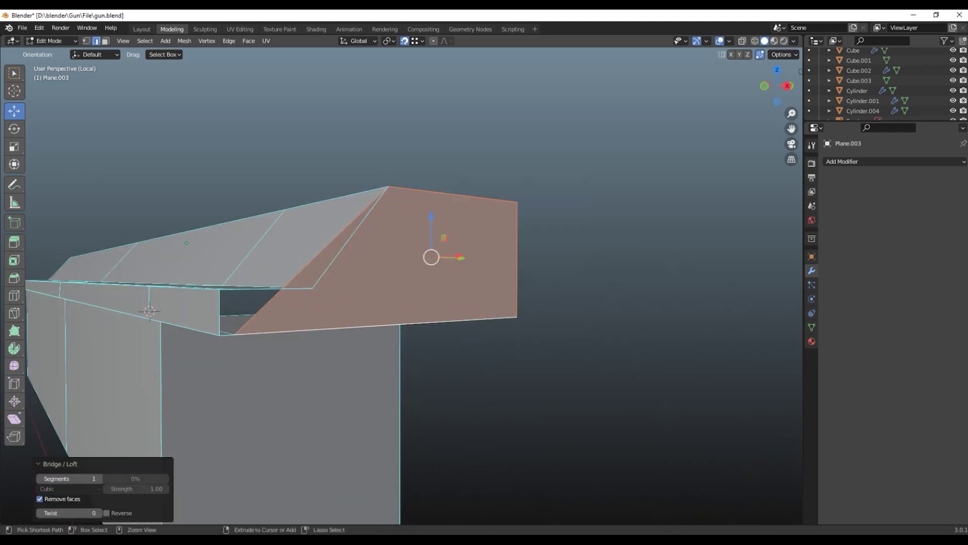
- Add a loop cut across the lip and nudge the new edge 0.0119 m along Y
key(ctrl+r)
click(510, 284)
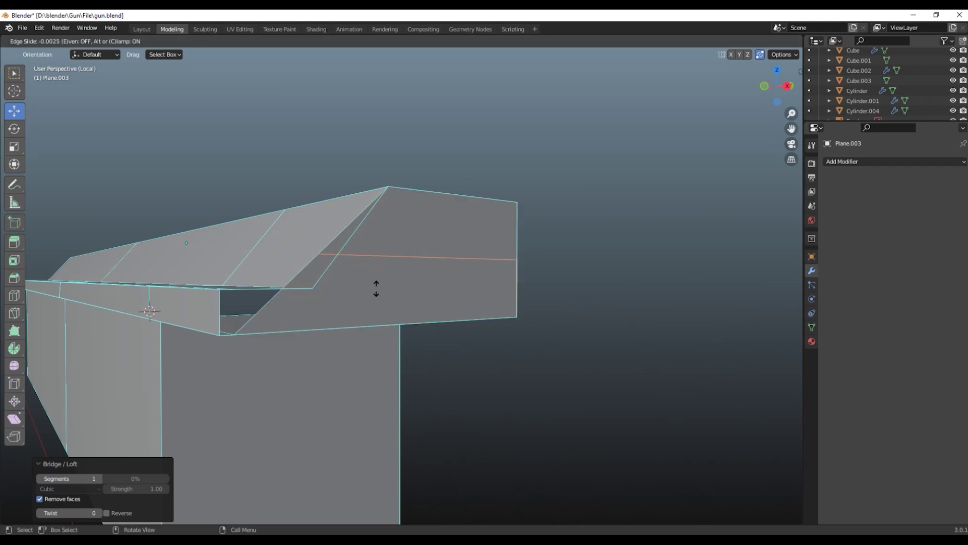
click(306, 291)
right_click(306, 291)
key(Escape)
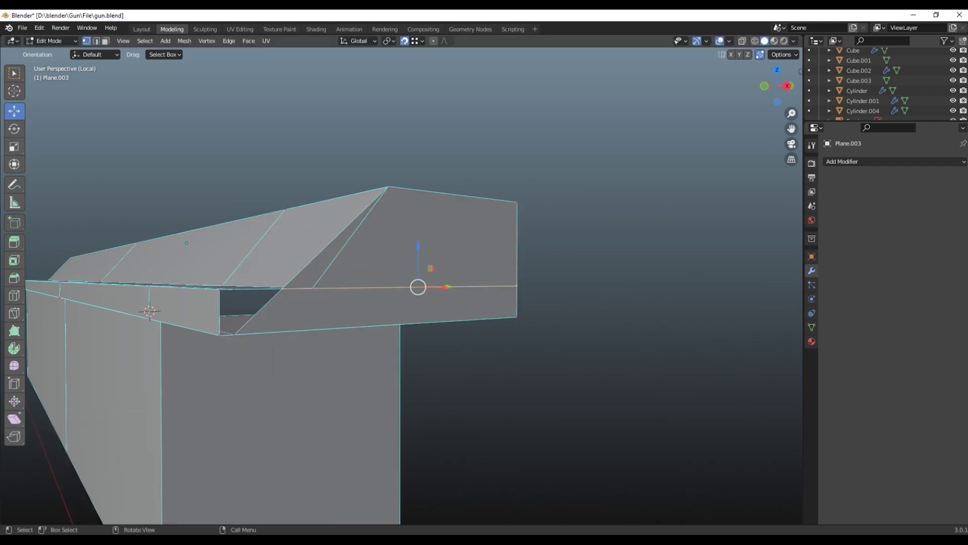
drag(318, 288, 323, 288)
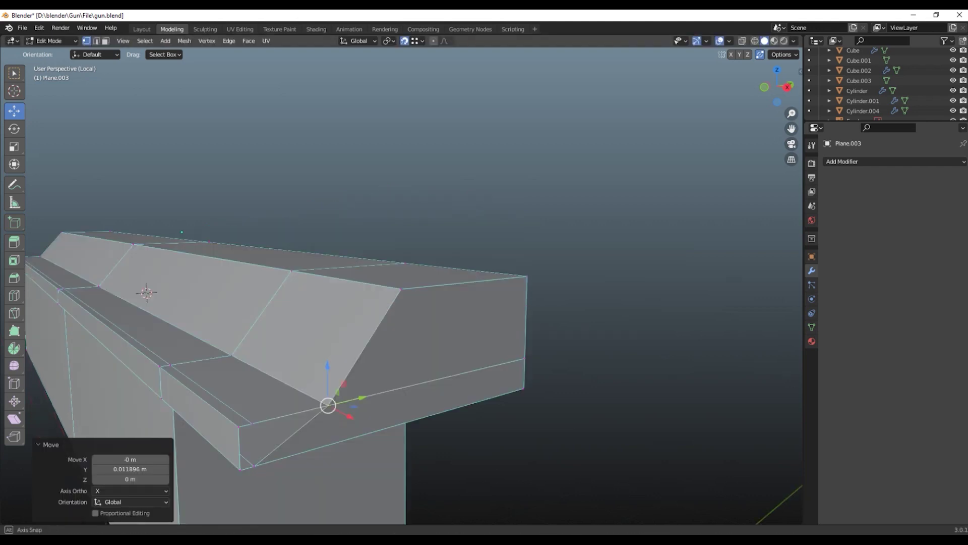
- Switch to edge selection and select the small end face of the beam
drag(403, 303, 454, 262)
key(2)
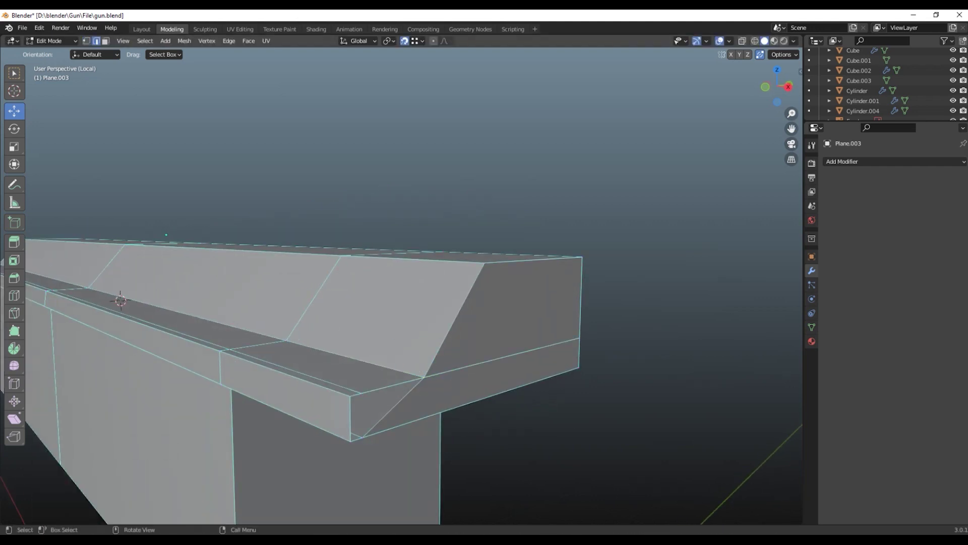
click(396, 384)
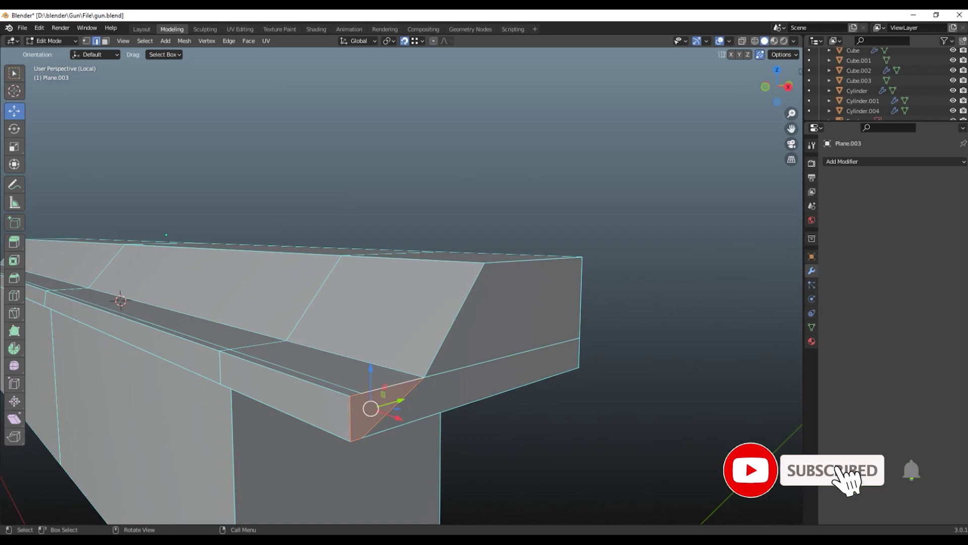
scroll(down, 3)
drag(403, 283, 353, 252)
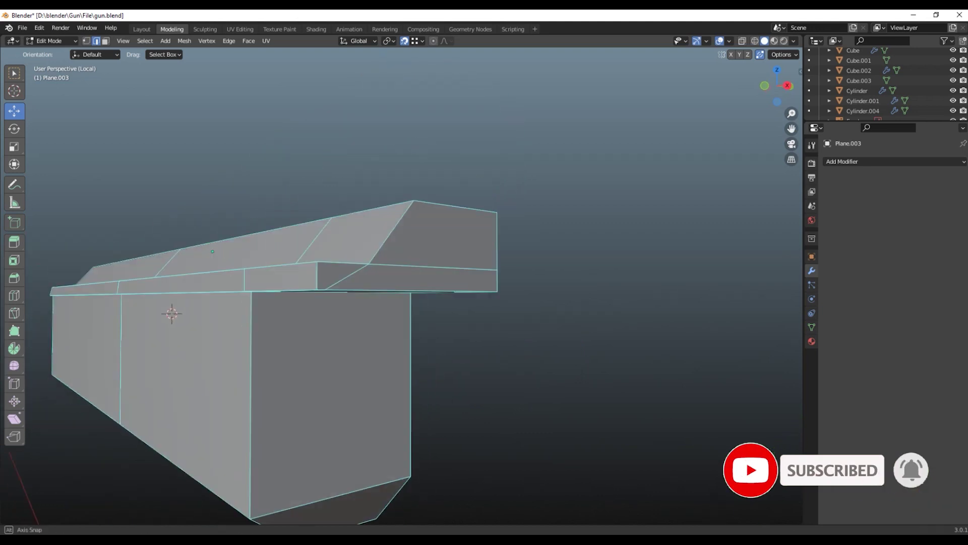
drag(212, 252, 192, 242)
scroll(up, 3)
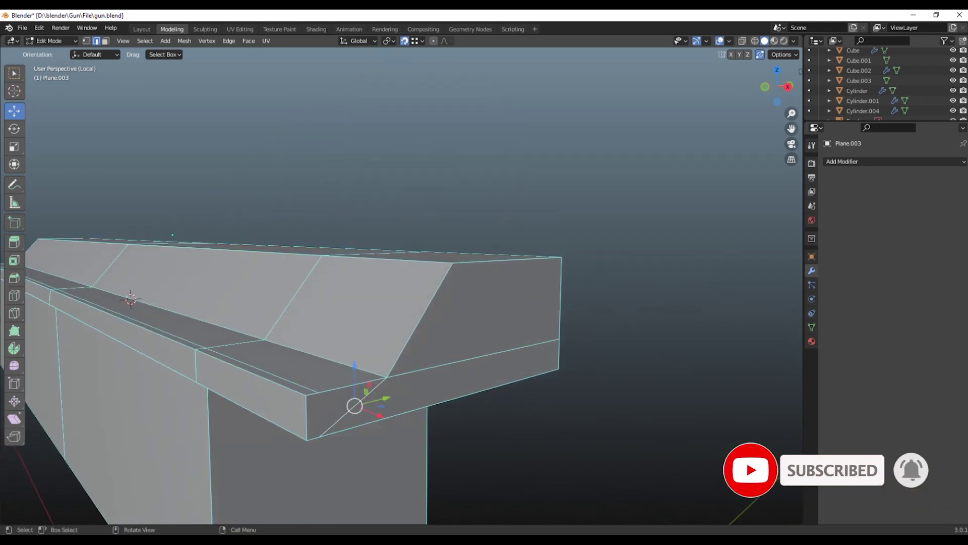
- Dissolve the extra edges at the beam end and move the end vertex along X
key(x)
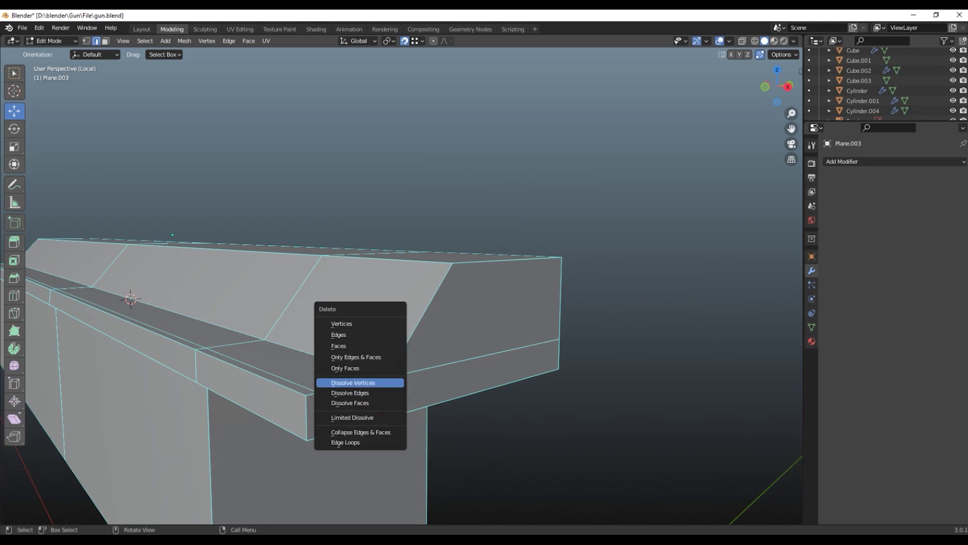
click(350, 392)
drag(350, 392, 353, 375)
key(g)
key(x)
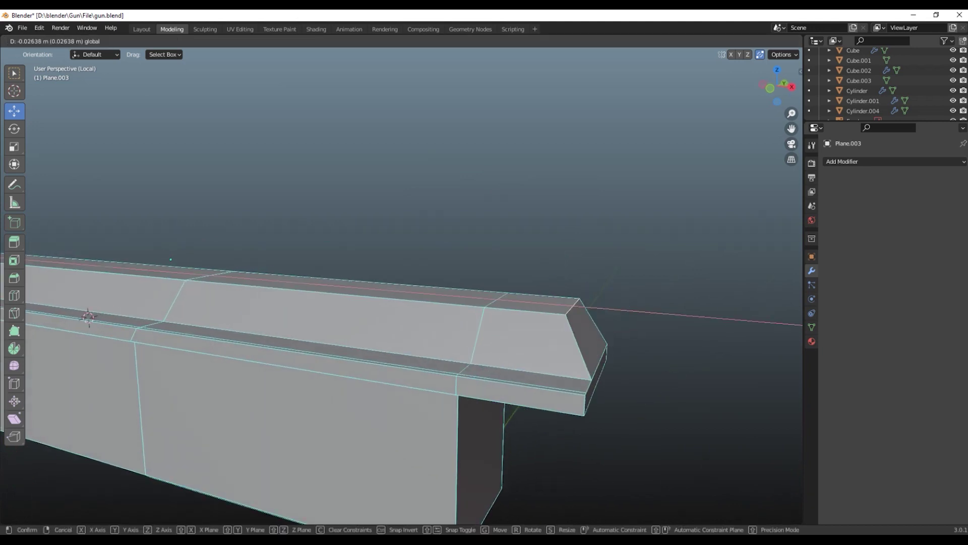
click(171, 260)
drag(170, 259, 365, 199)
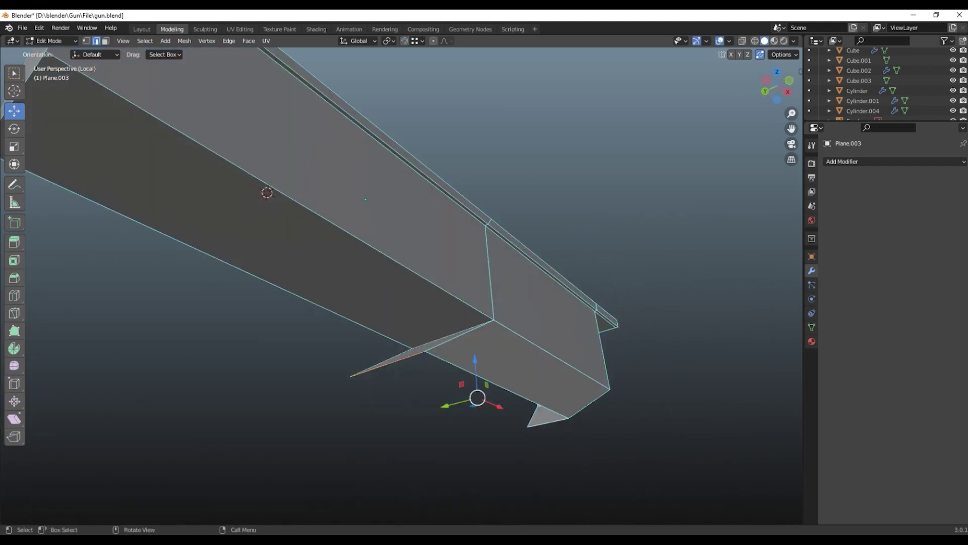
- Bridge the open edges on the beam's underside with a new face
key(j)
drag(454, 353, 471, 368)
right_click(471, 367)
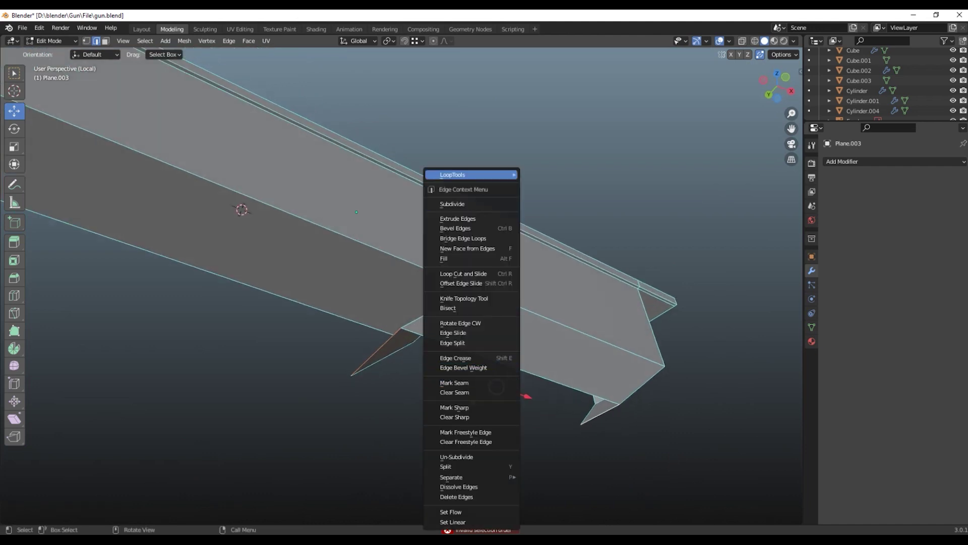
click(544, 173)
drag(543, 174, 443, 409)
- Pull the bridged end -0.054195 m along Y and leave Edit Mode
key(1)
click(432, 381)
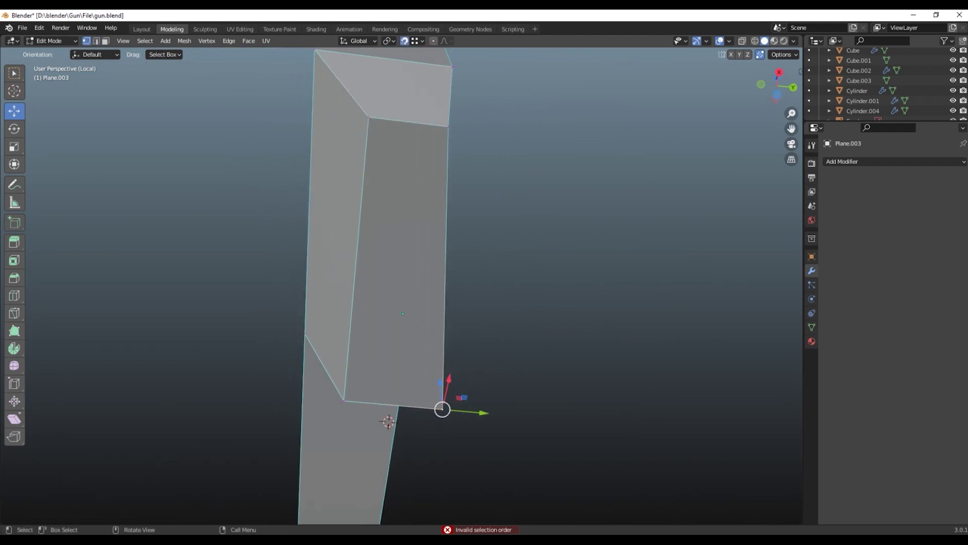
drag(476, 412, 446, 411)
drag(447, 411, 635, 249)
key(Tab)
key(shift+a)
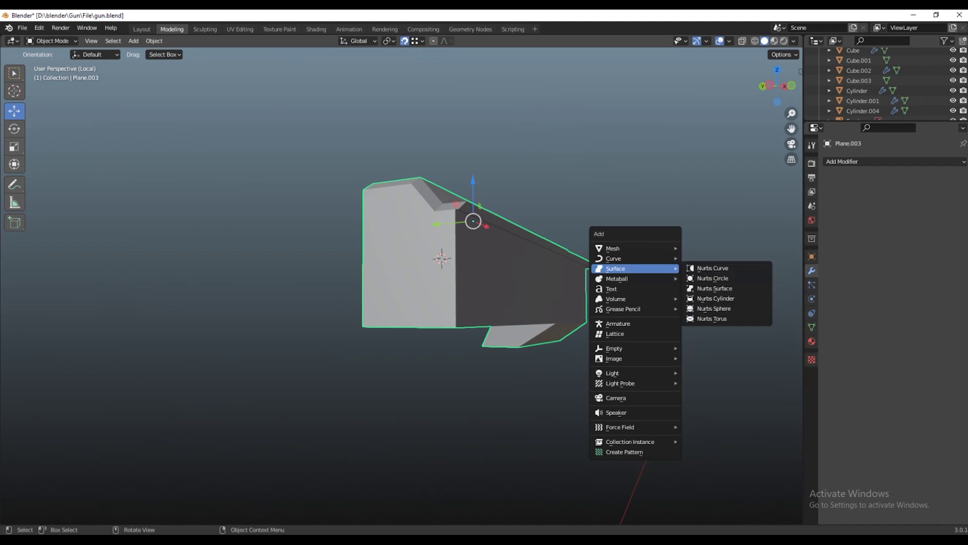
- Add a cube and scale it down to 0.18, then to 0.466
click(704, 258)
key(KP_Decimal)
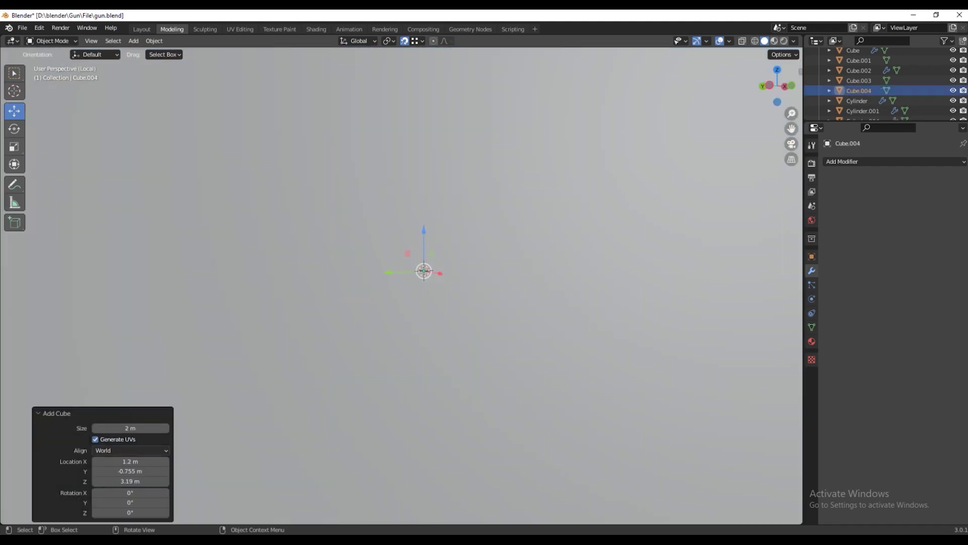
drag(407, 283, 398, 303)
key(s)
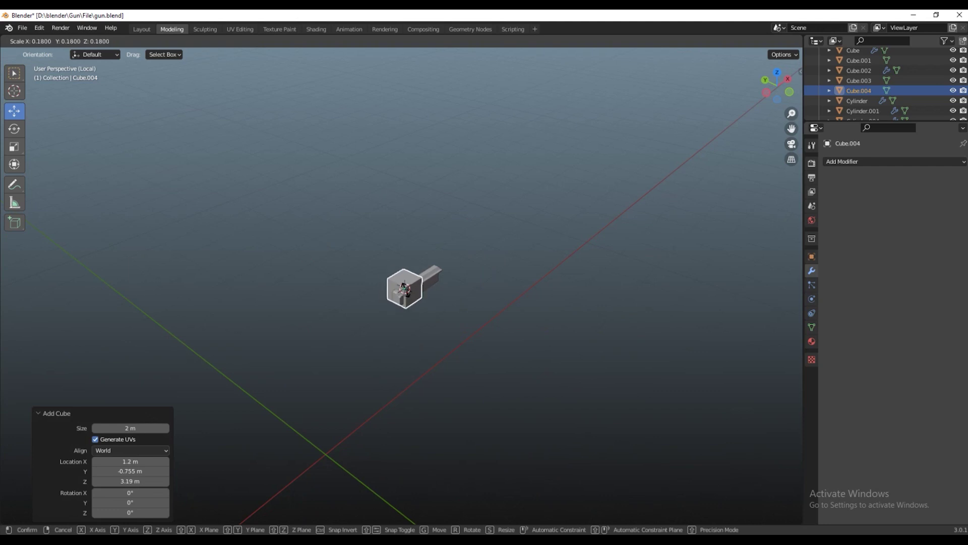
key(Return)
key(s)
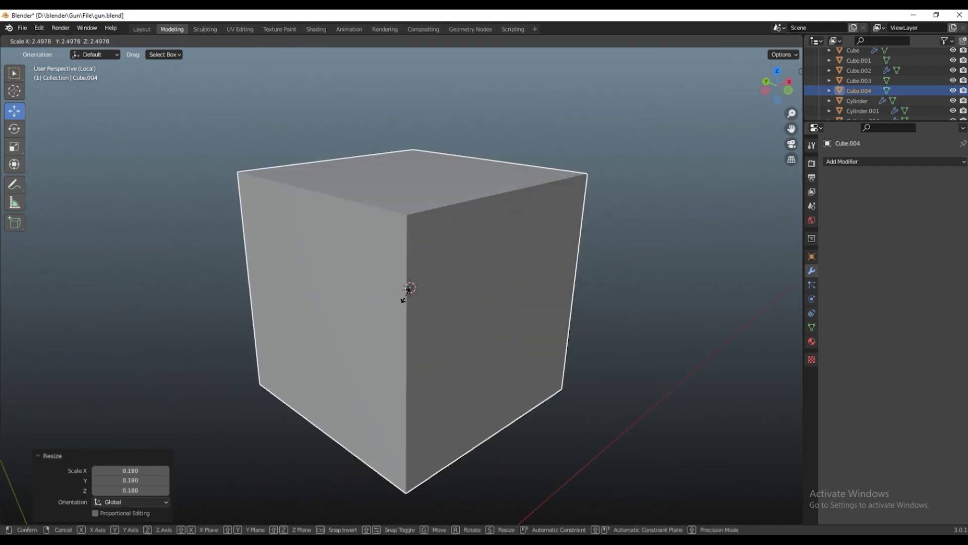
key(Return)
- Lower the cube along Z and slide it along X toward the beam's end
key(g)
key(z)
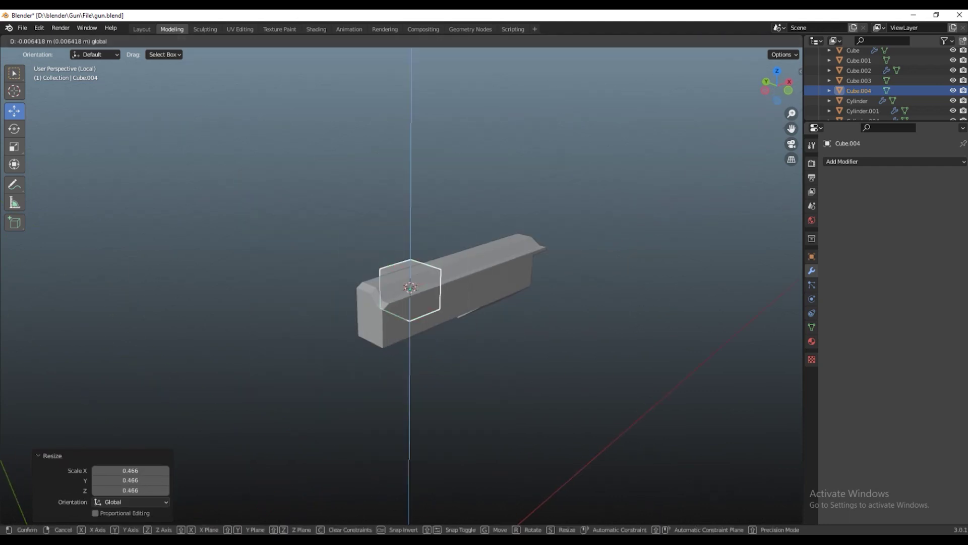
key(Return)
key(g)
key(x)
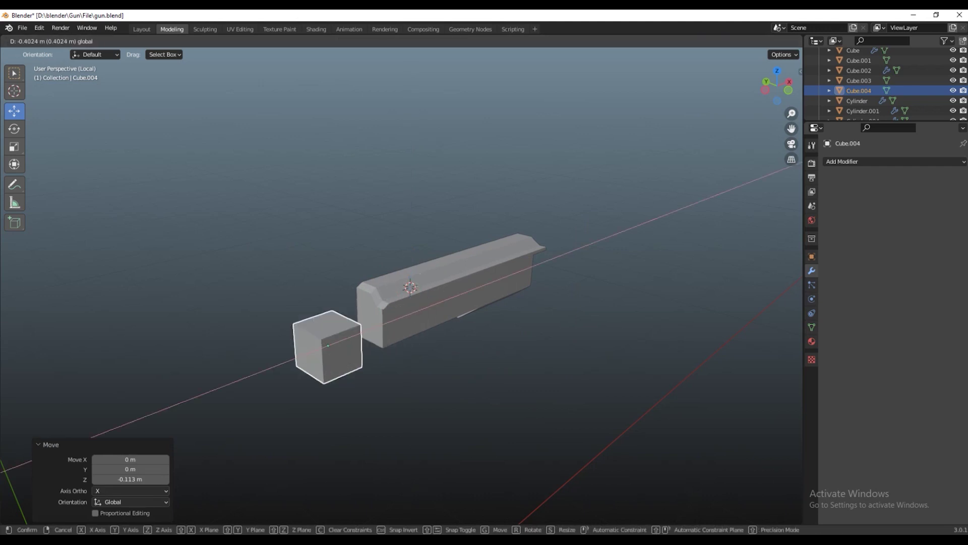
key(Return)
drag(404, 303, 383, 283)
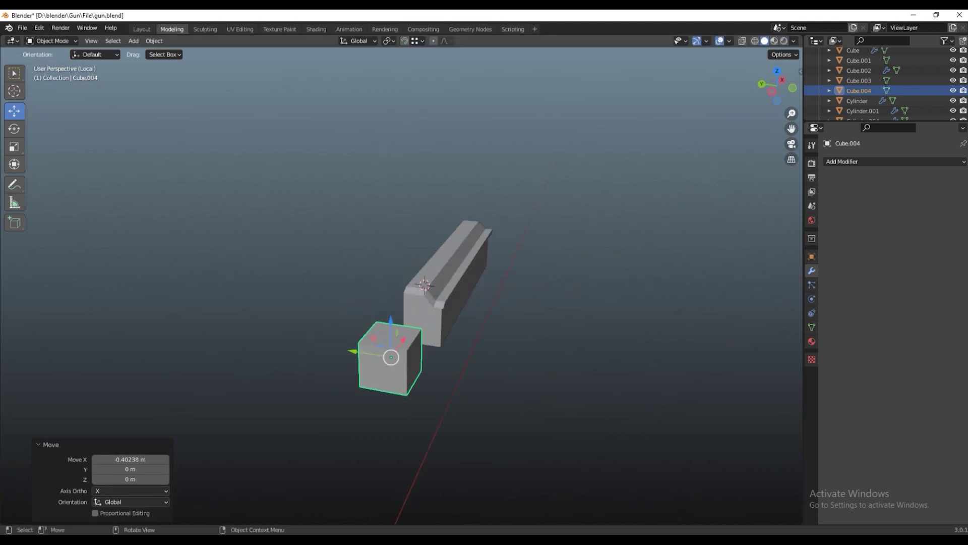
scroll(up, 3)
- Fine-tune the cube's position along X and Y at the beam's end
key(g)
key(x)
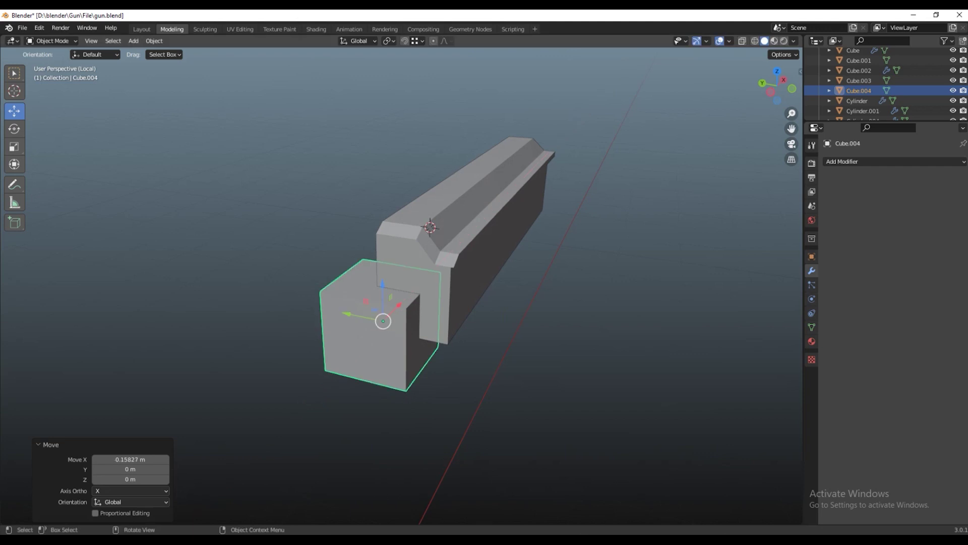
key(Return)
key(g)
key(y)
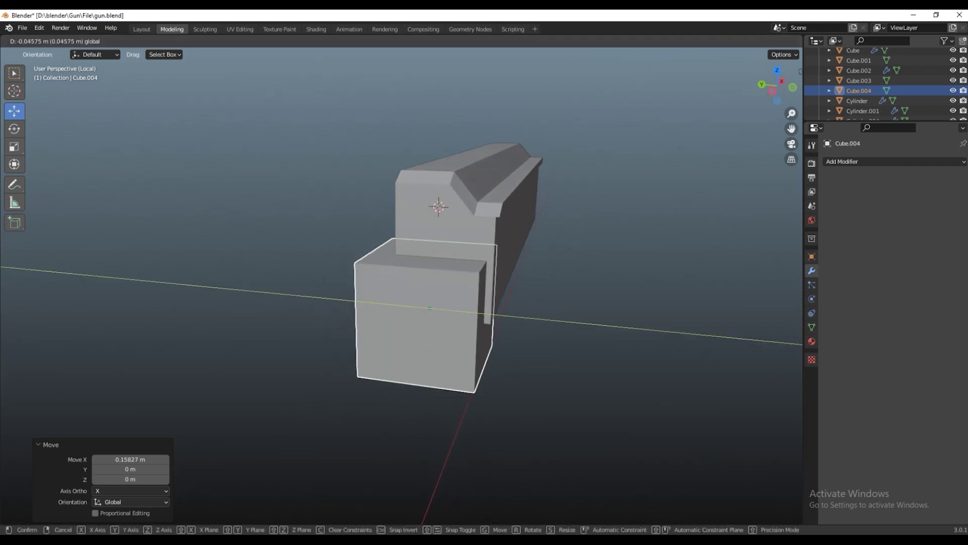
key(Return)
drag(404, 303, 343, 302)
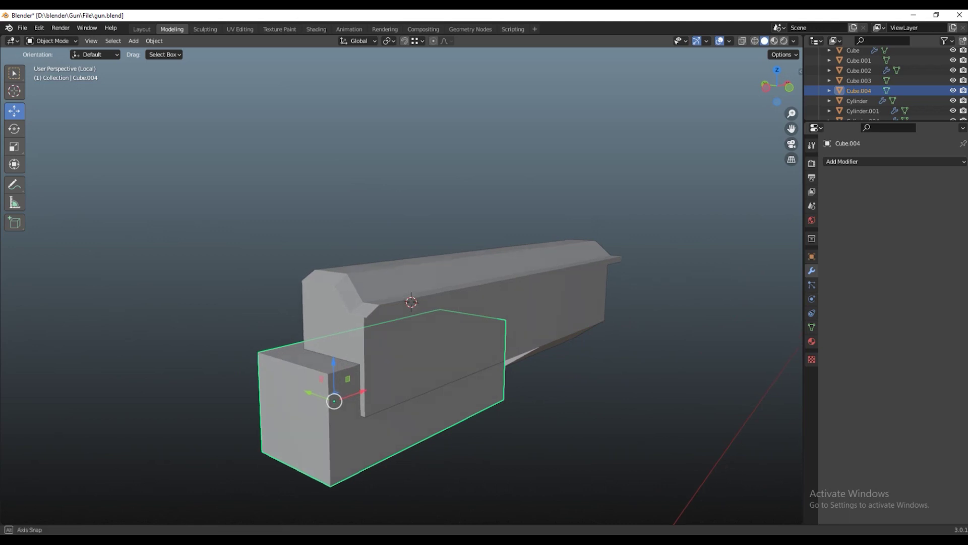
- Duplicate the cube along X and scale the copy to 0.308
key(alt+a)
drag(403, 303, 393, 343)
key(ctrl+z)
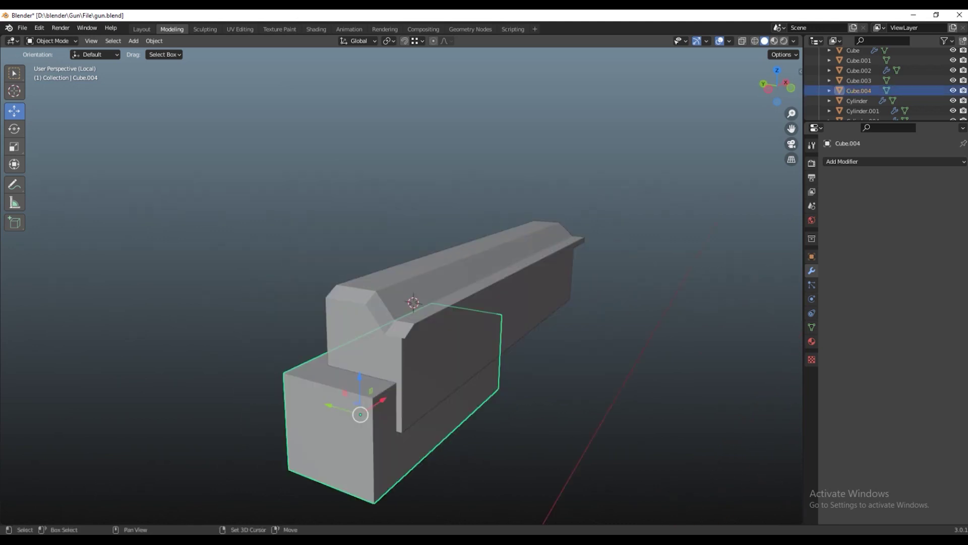
key(shift+d)
key(x)
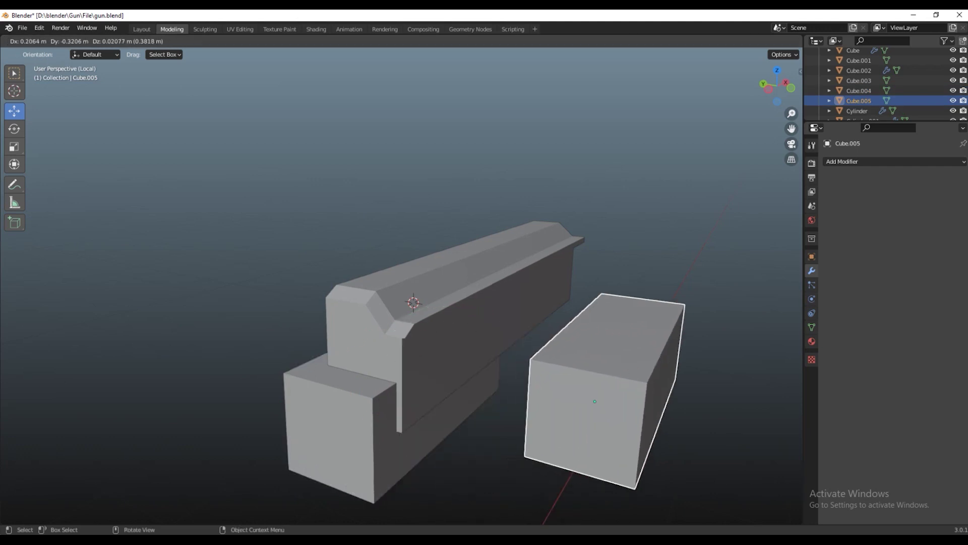
key(Return)
drag(454, 302, 453, 303)
key(s)
click(616, 401)
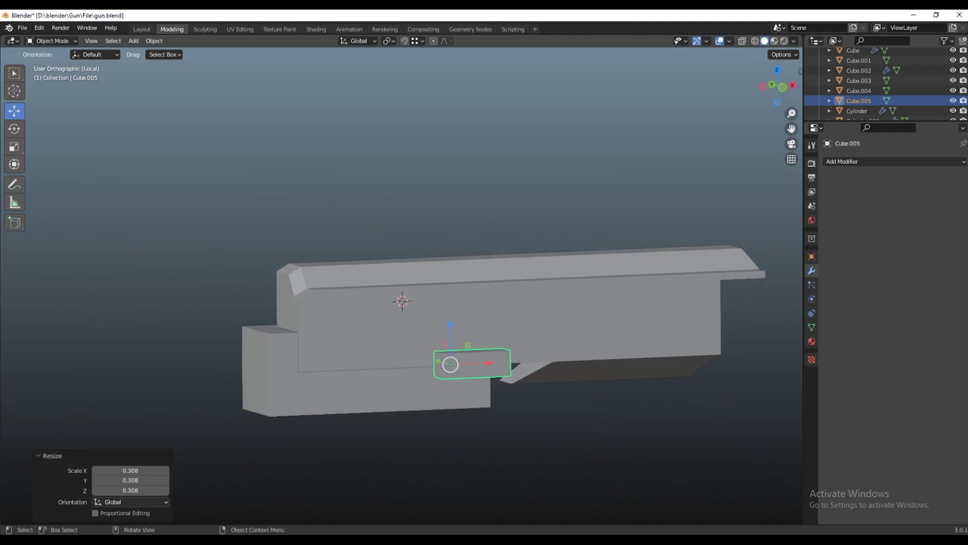
- Reposition the copy along X over the reference gun's upper cutout
key(g)
key(x)
key(Return)
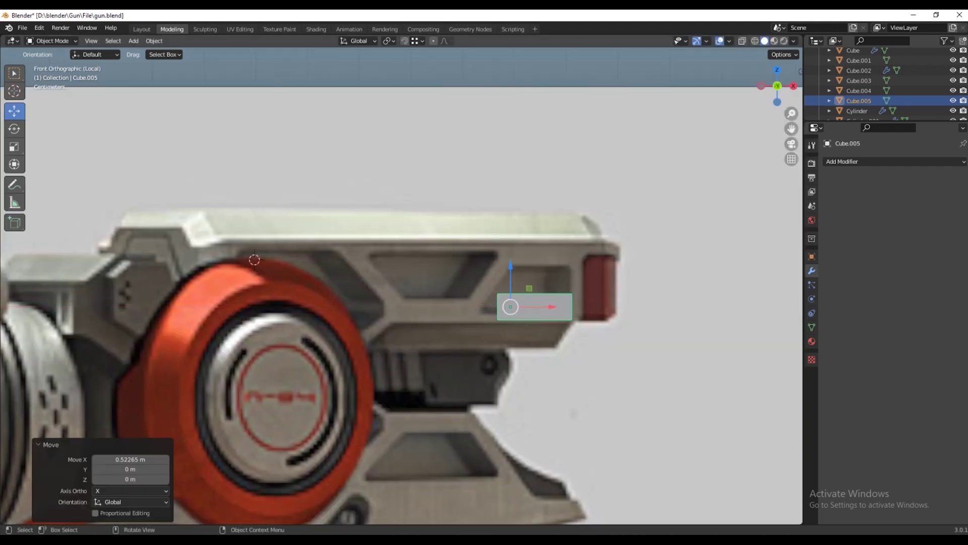
key(g)
key(z)
key(Return)
- With X-ray on in Edit Mode, lower the panel's bottom edge along Z
key(Tab)
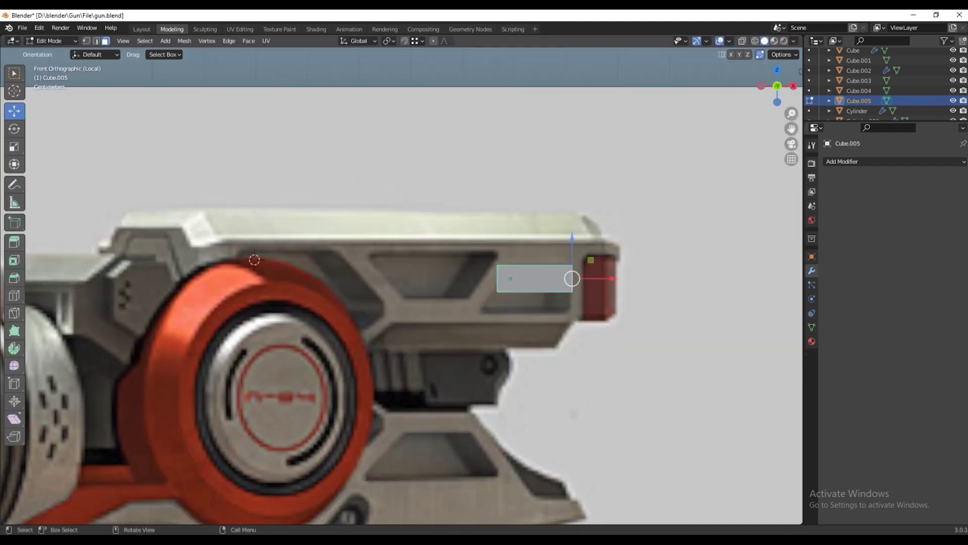
key(alt+z)
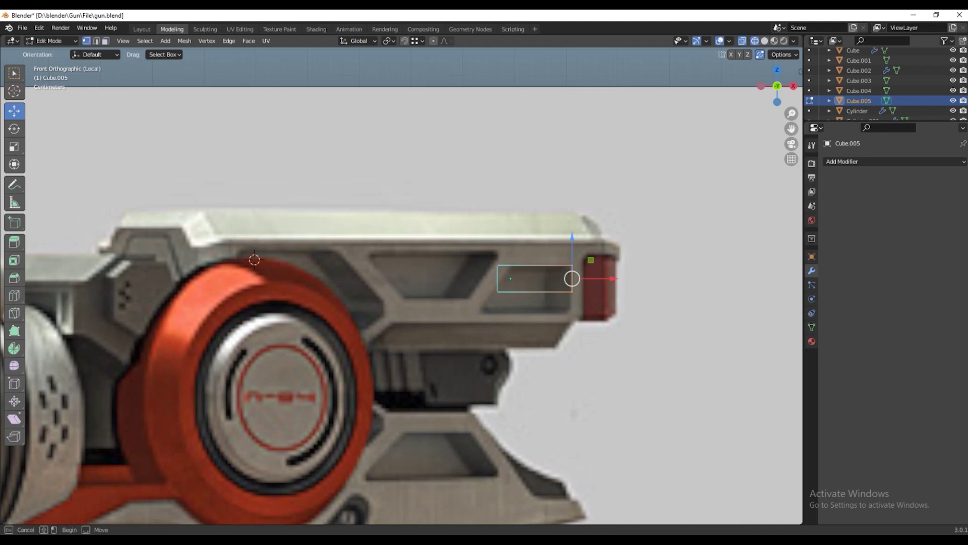
click(534, 292)
key(g)
key(z)
key(Return)
- Slide the left corners along X so the panel's left side slants
click(497, 311)
key(g)
key(x)
click(482, 311)
click(497, 266)
key(g)
key(x)
key(Return)
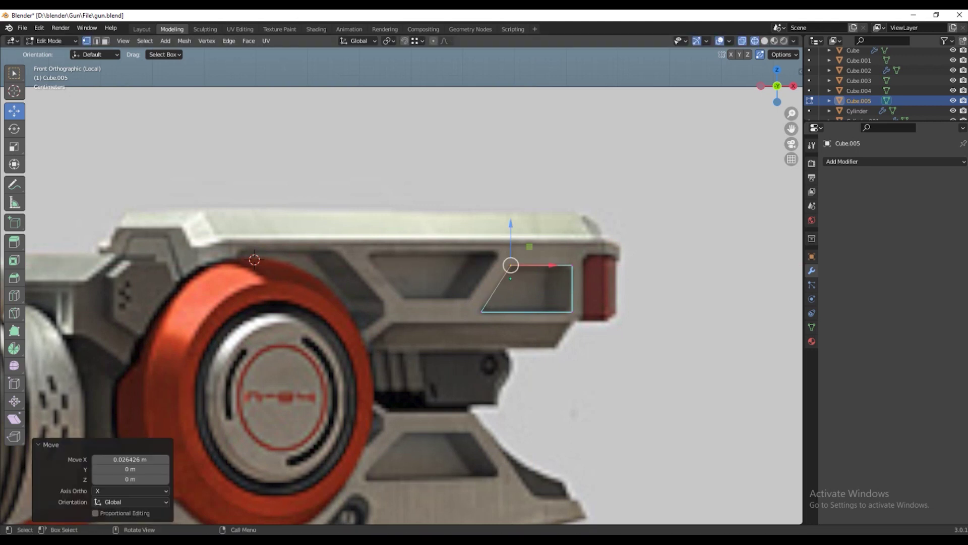
key(Tab)
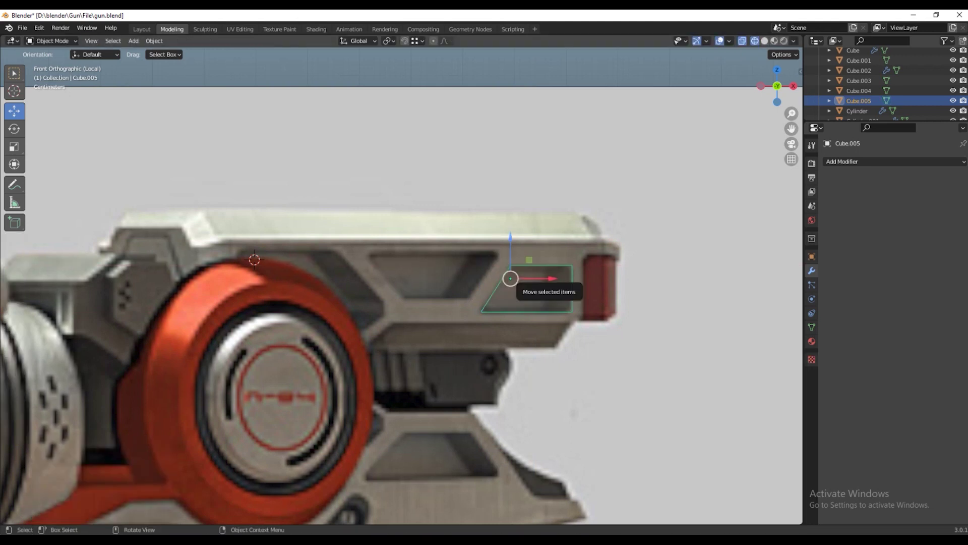
- Duplicate the slanted panel over the middle cutout and shift its top edge along X
key(shift+d)
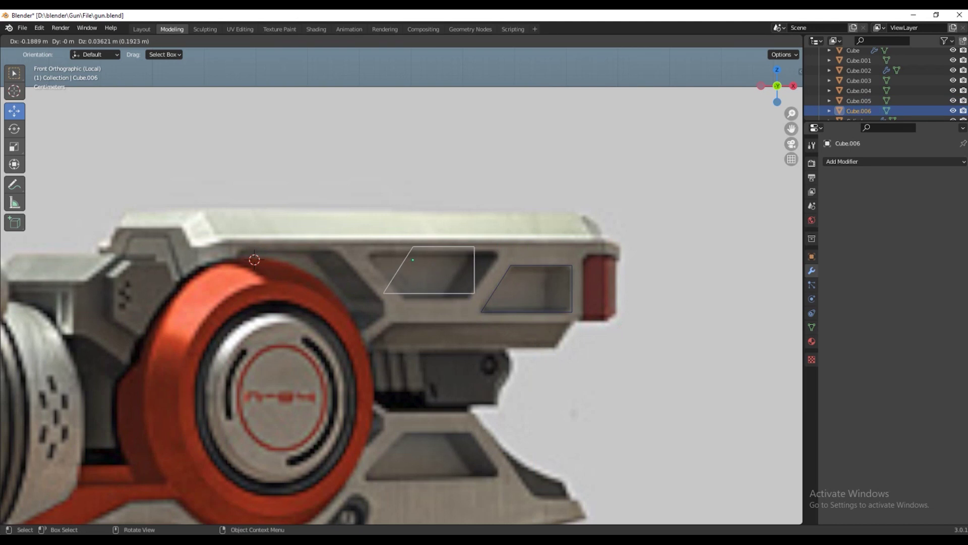
key(Return)
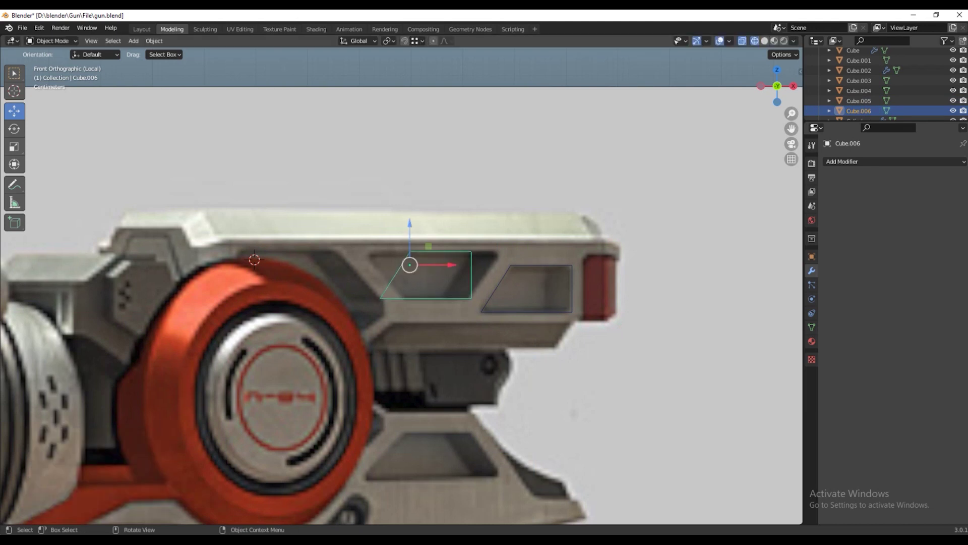
key(Tab)
drag(453, 251, 502, 250)
click(471, 298)
drag(504, 298, 467, 298)
key(ctrl+z)
- Adjust Cube.006's corners into a trapezoid matching the reference window, then duplicate it
click(501, 251)
drag(502, 251, 501, 251)
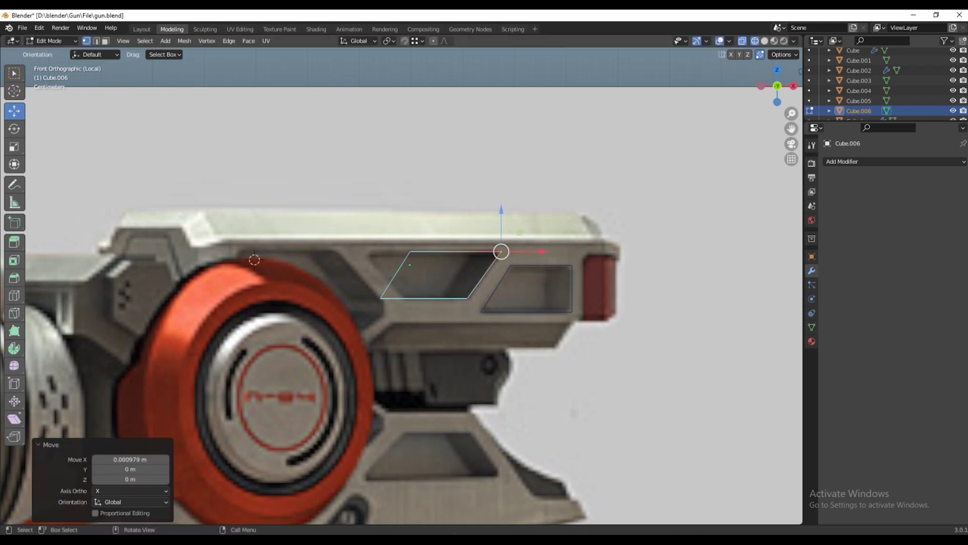
click(381, 298)
drag(381, 298, 407, 298)
click(410, 251)
drag(410, 251, 372, 251)
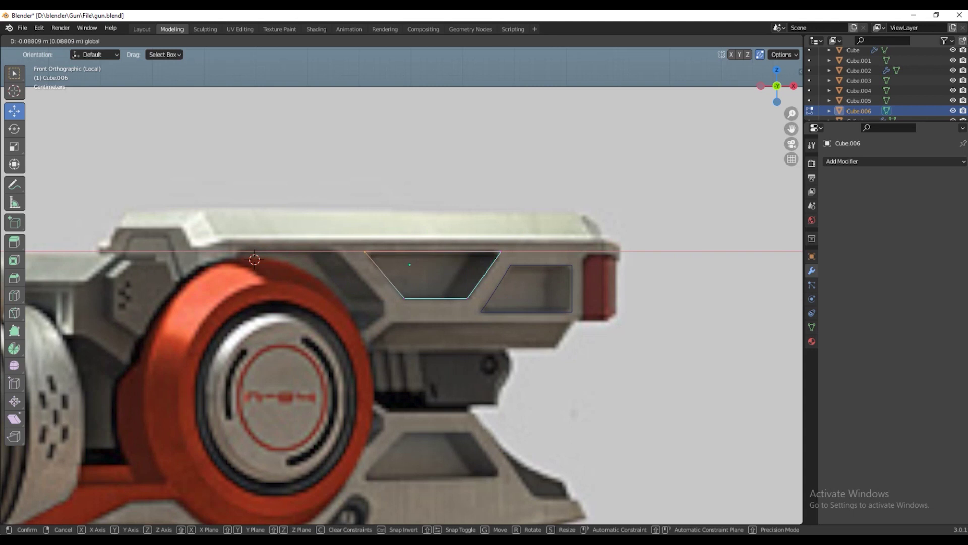
key(Return)
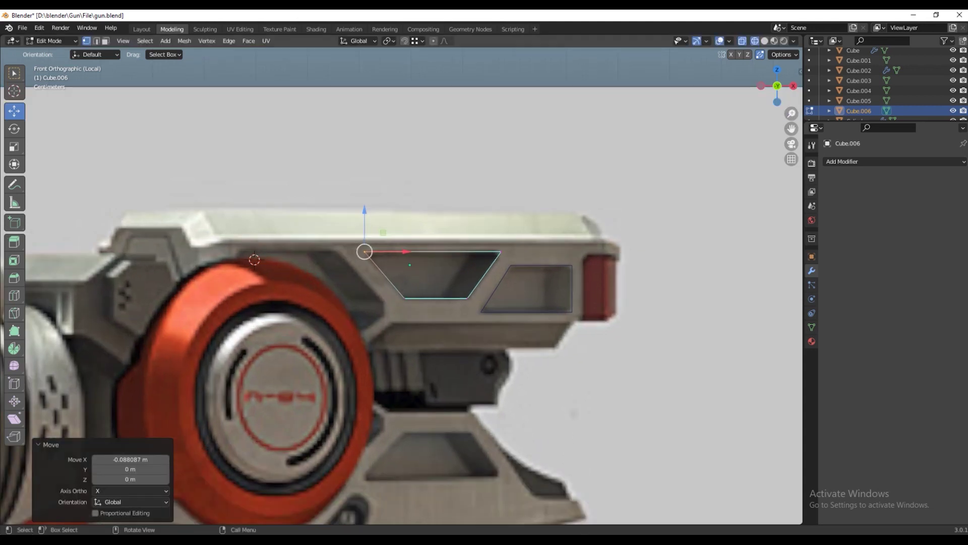
key(Tab)
key(shift+d)
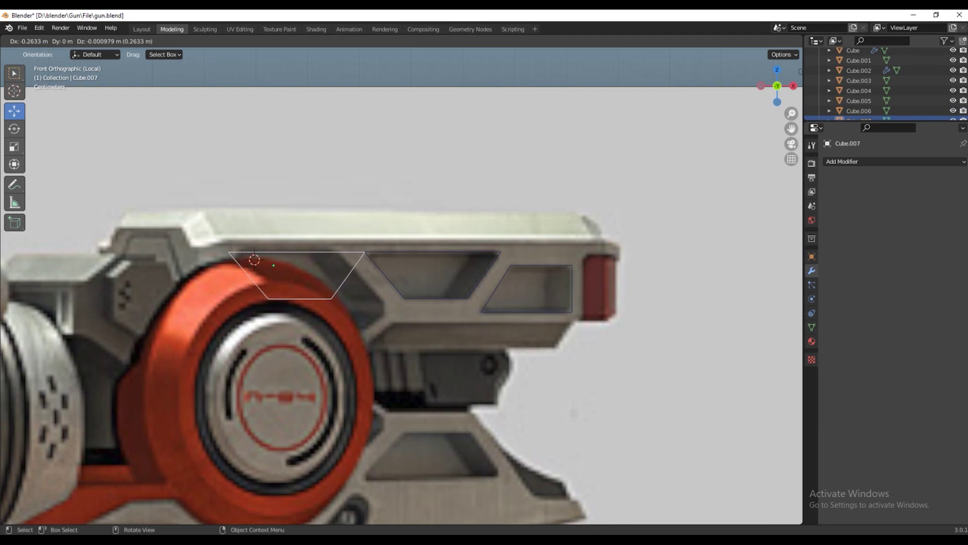
- Place the plate copy over the left cutout and lower its bottom edge vertically
key(Return)
key(Tab)
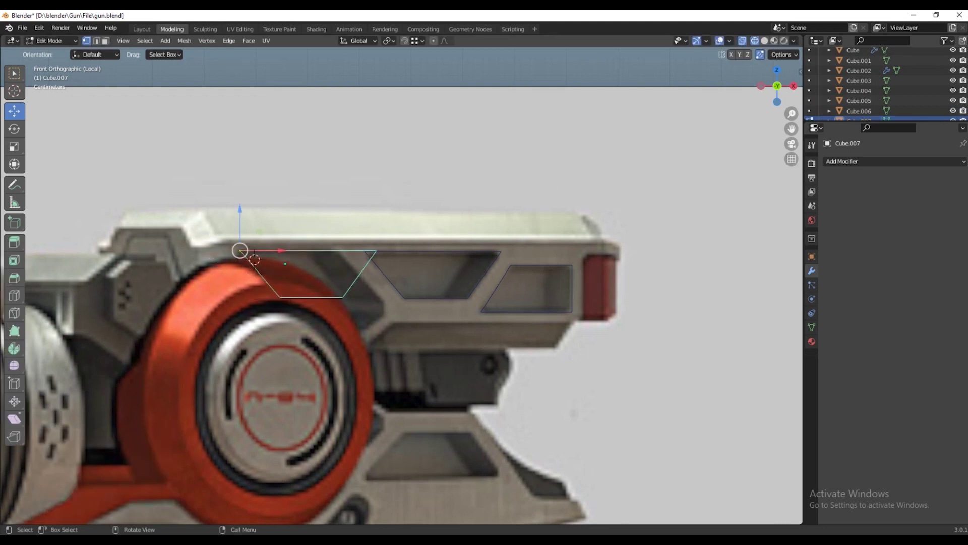
drag(258, 323, 353, 288)
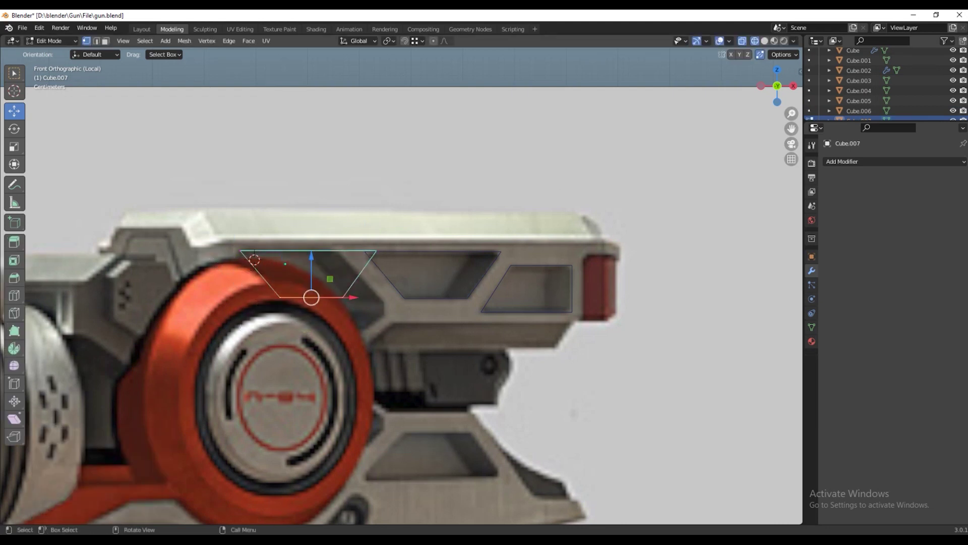
key(g)
key(z)
key(Return)
click(376, 250)
key(g)
key(z)
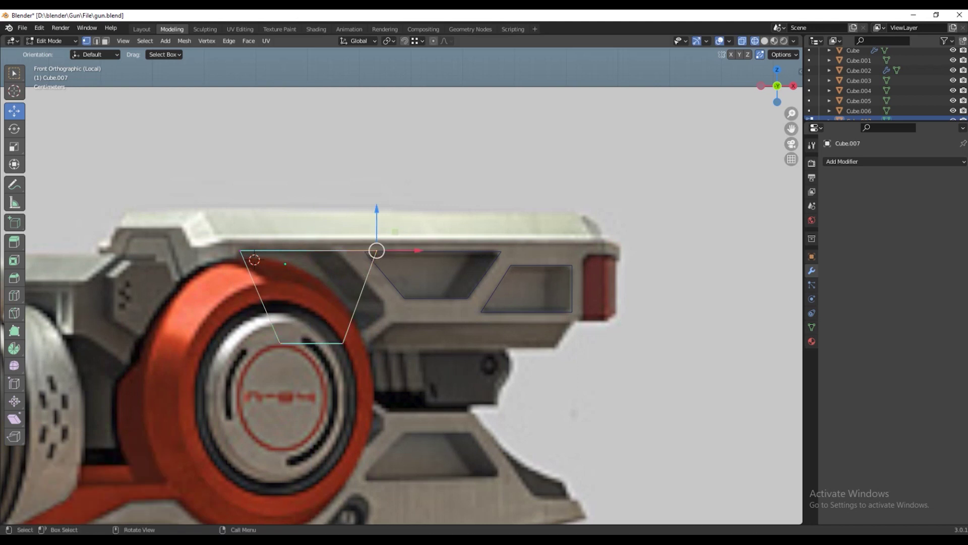
key(Escape)
- Slide the plate's right and left corners horizontally to square it to the cutout
click(342, 343)
drag(420, 274, 419, 274)
key(g)
key(x)
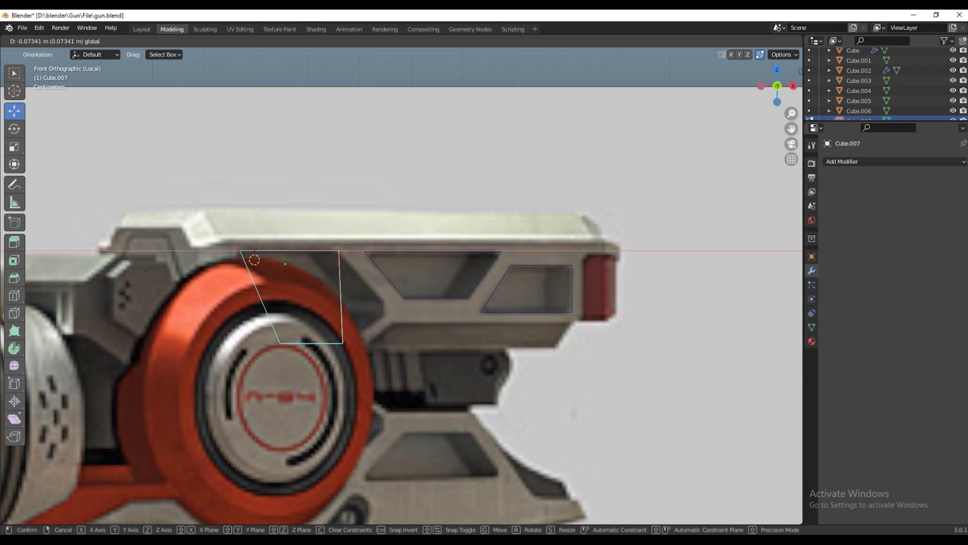
key(Return)
click(280, 343)
key(g)
key(x)
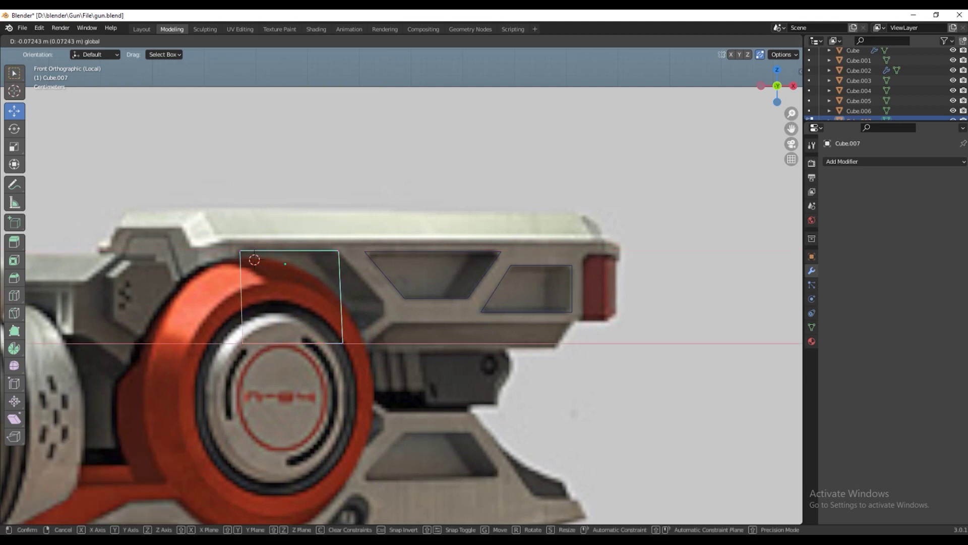
key(Return)
- Add a centred horizontal loop cut and push its right end out into a tip
key(ctrl+r)
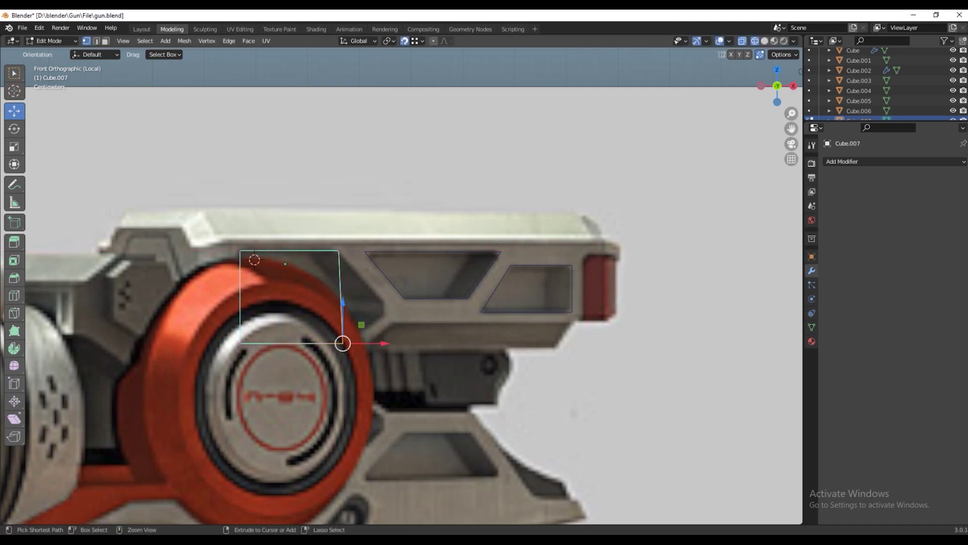
click(342, 303)
right_click(342, 302)
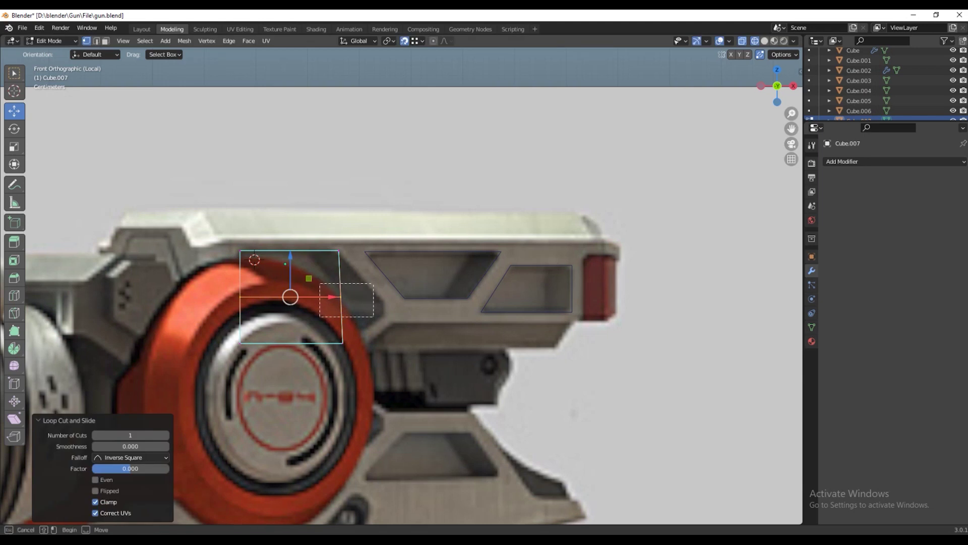
click(341, 298)
key(g)
key(x)
key(Return)
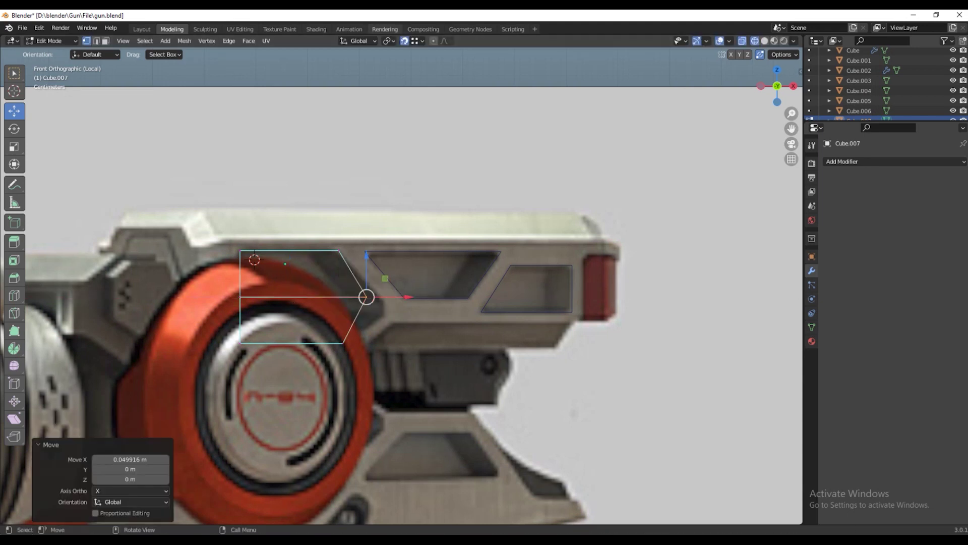
key(g)
key(x)
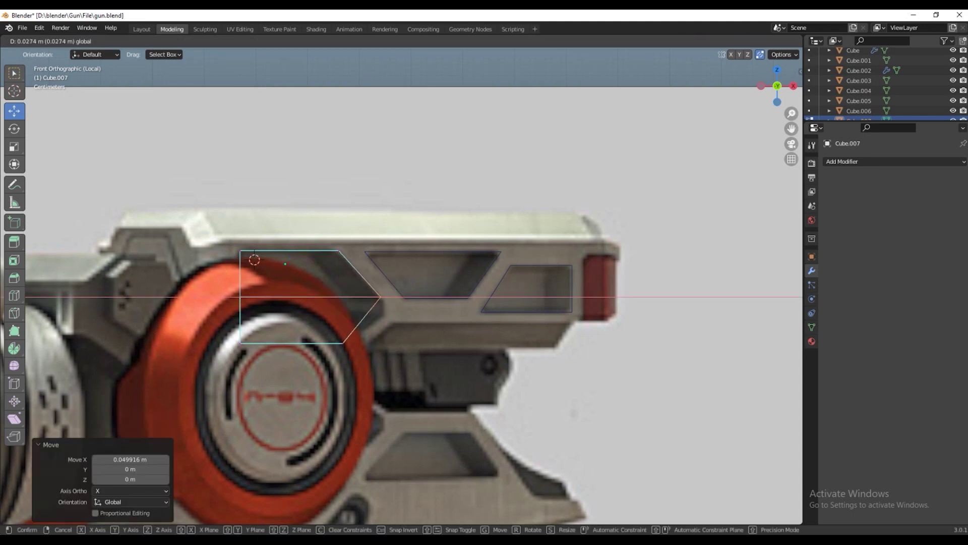
key(Return)
- Lower and shift the middle edge to finish the arrow tip, then view the whole gun
drag(246, 311, 387, 295)
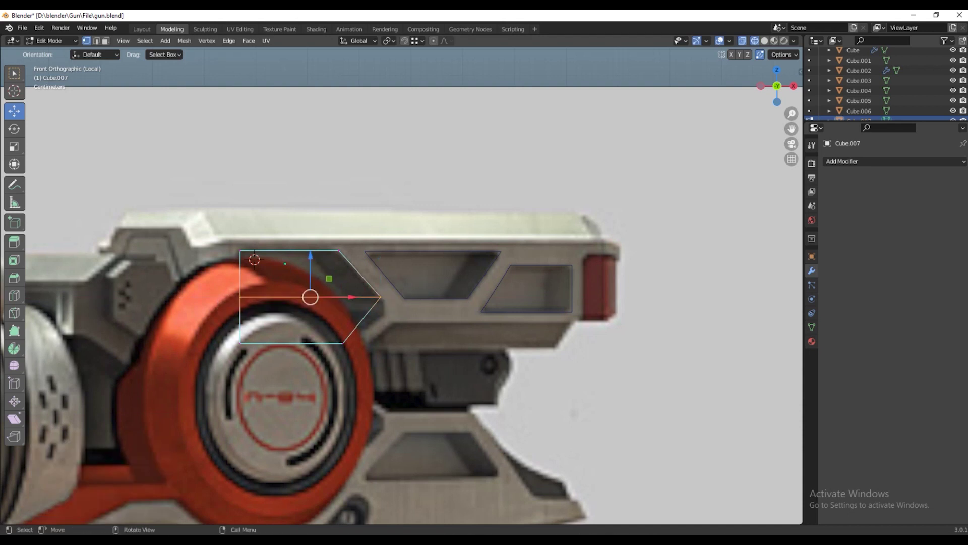
key(g)
key(z)
key(Return)
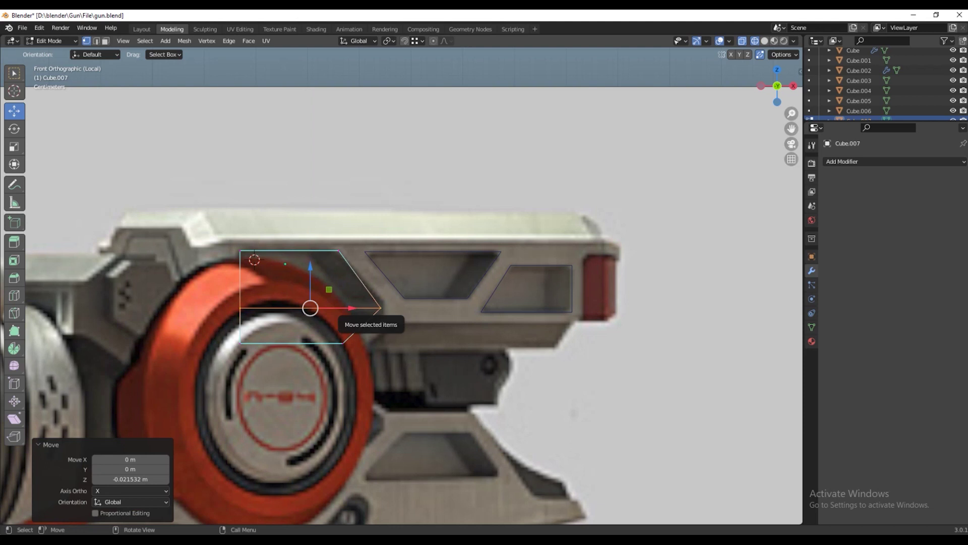
key(g)
key(x)
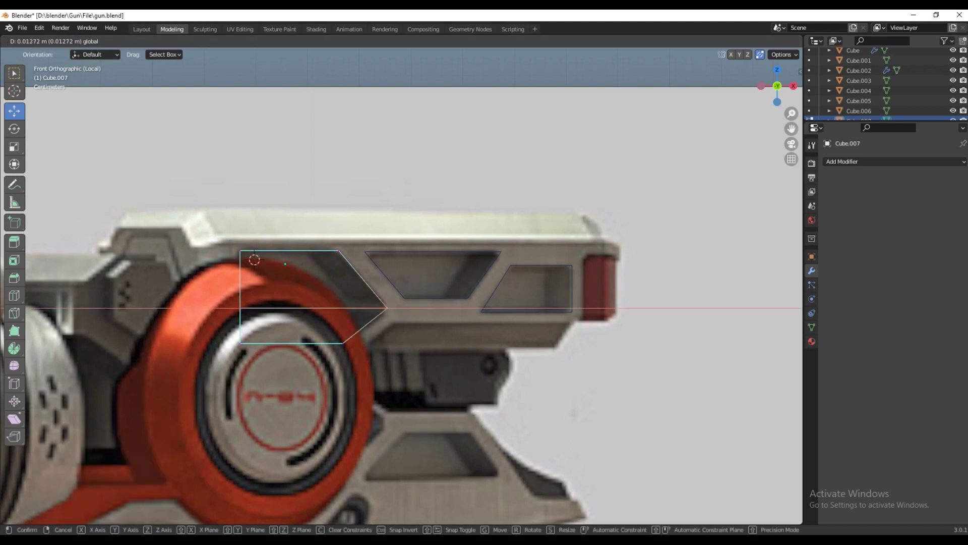
key(Return)
key(Tab)
key(KP_Divide)
drag(404, 303, 499, 273)
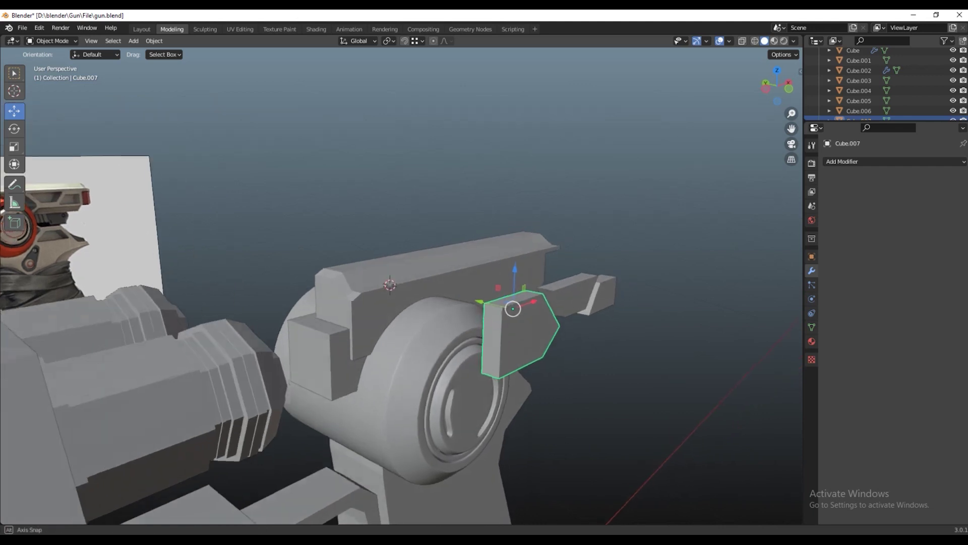
- Isolate the prongs, upper cover, lower block and side plate in local view
click(603, 295)
click(565, 297)
click(428, 258)
click(320, 353)
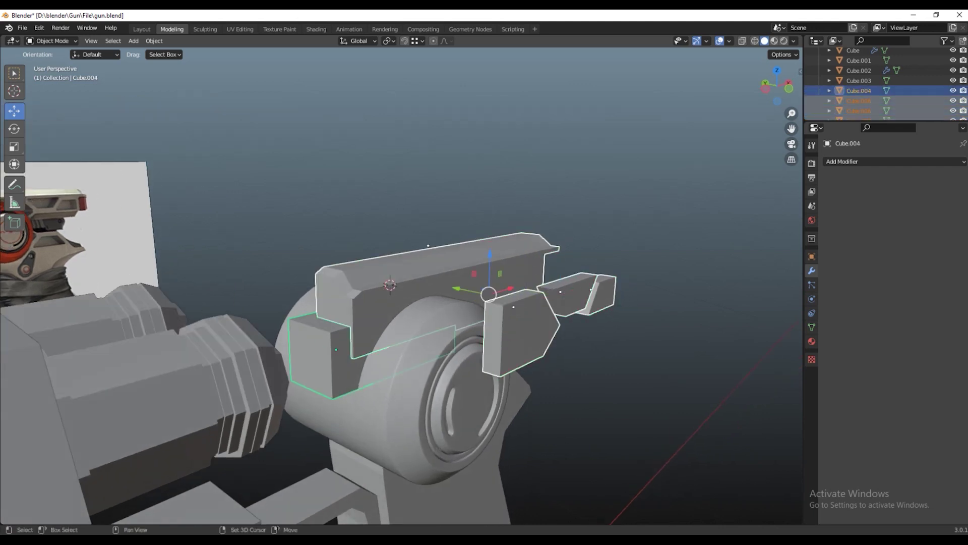
key(KP_Divide)
key(alt+a)
click(423, 313)
drag(453, 303, 439, 293)
click(449, 298)
click(497, 295)
key(g)
key(Return)
- Lower the side plate's bottom strip face slightly in Edit Mode
click(353, 312)
drag(353, 313, 368, 295)
key(Tab)
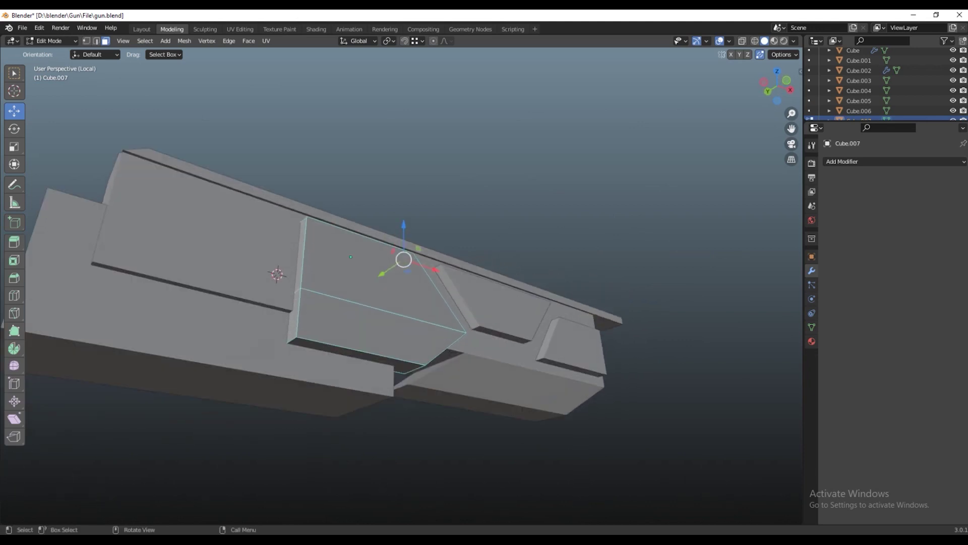
key(Tab)
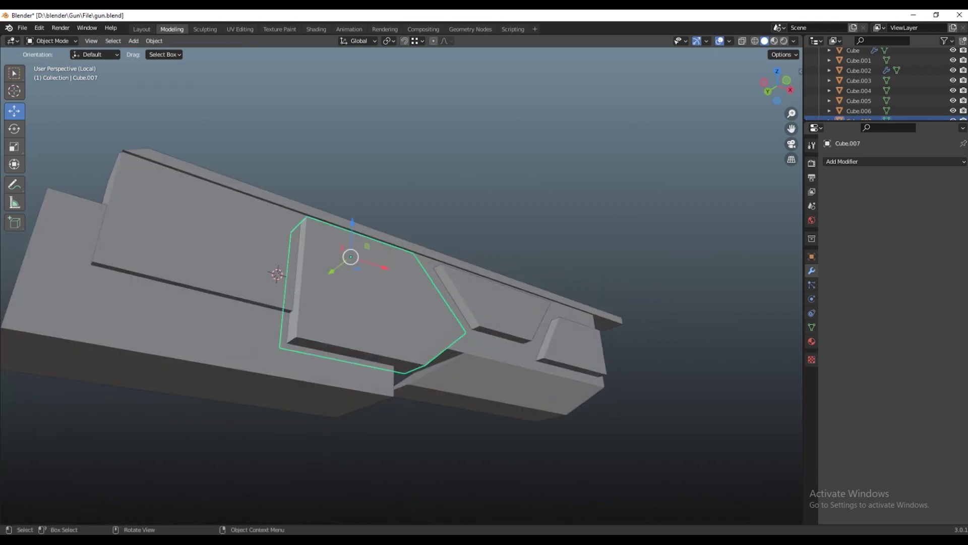
key(Tab)
click(356, 355)
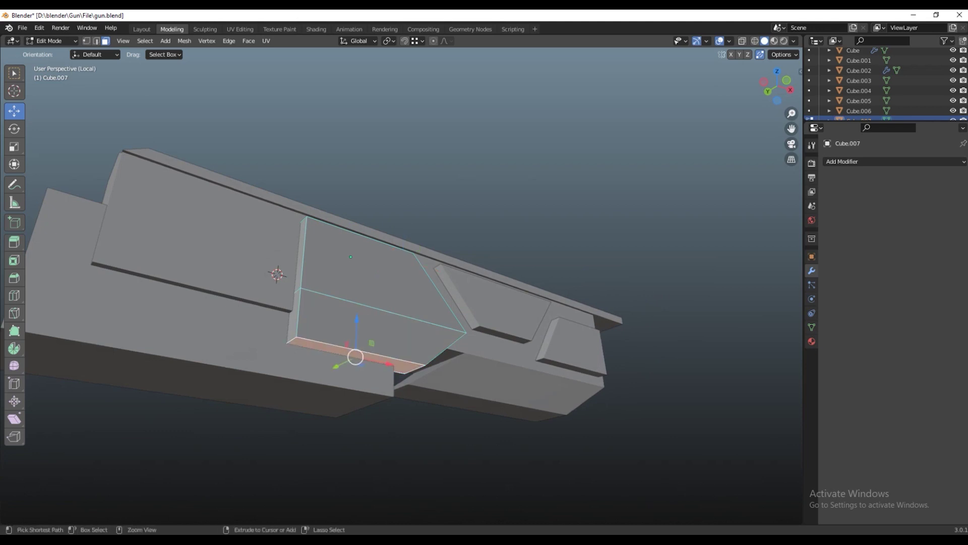
drag(357, 325, 356, 307)
drag(356, 308, 383, 272)
- Turn on see-through X-ray display and leave Edit Mode with the top cover selected
key(shift+z)
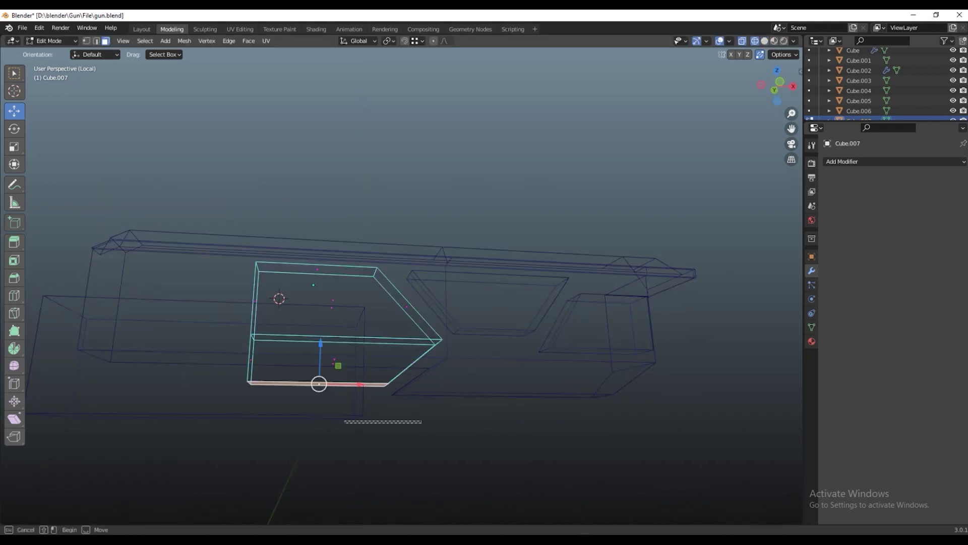
key(Tab)
click(505, 395)
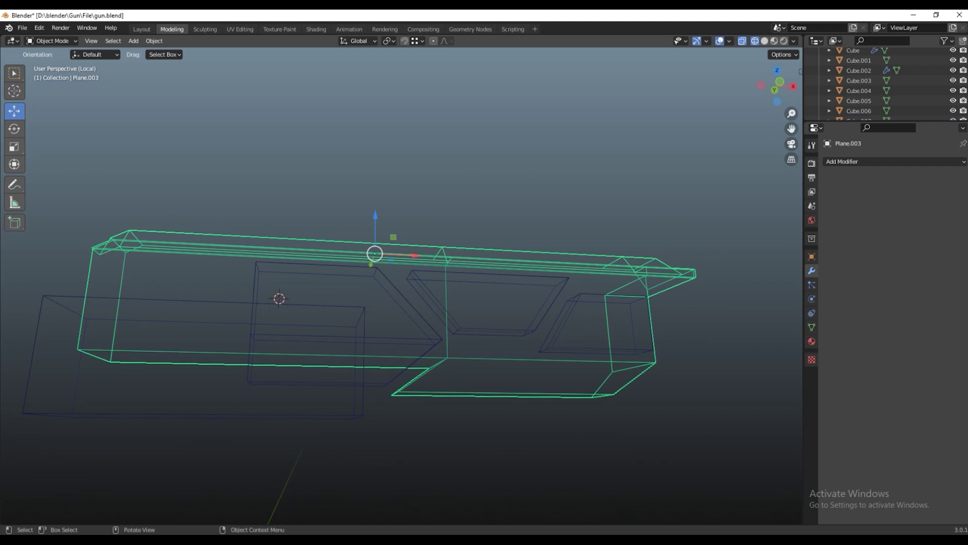
- Delete the top cover's lower face and inspect the open cover in solid shading
key(Tab)
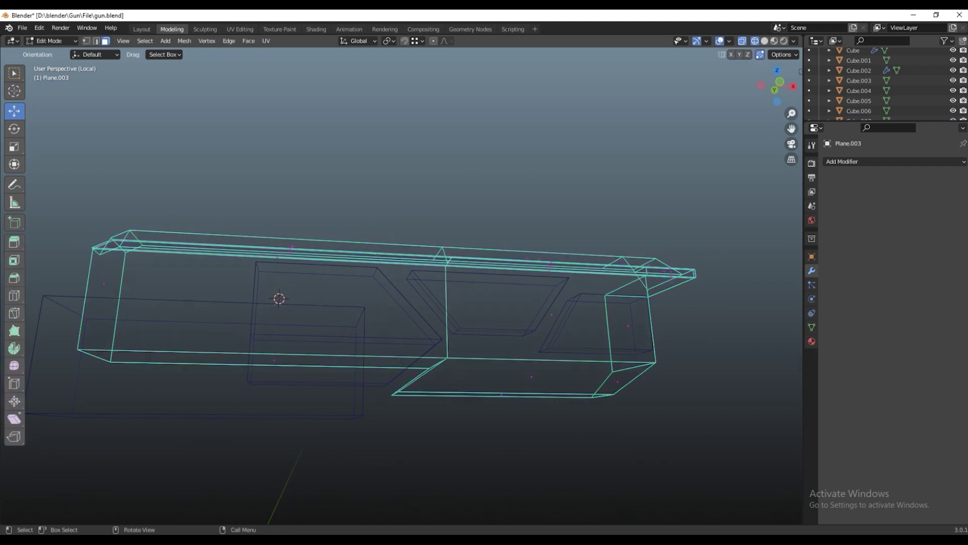
drag(352, 390, 701, 424)
drag(701, 423, 707, 419)
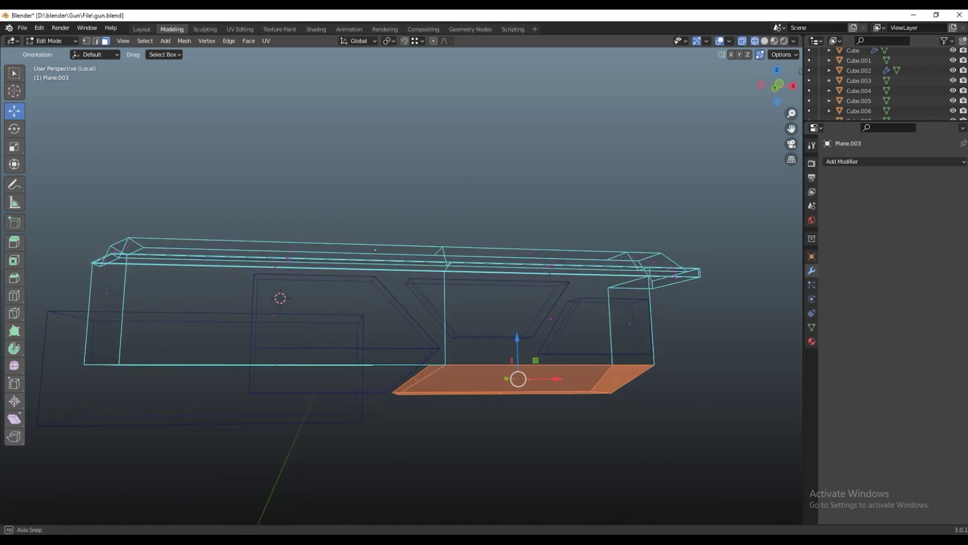
key(x)
click(614, 396)
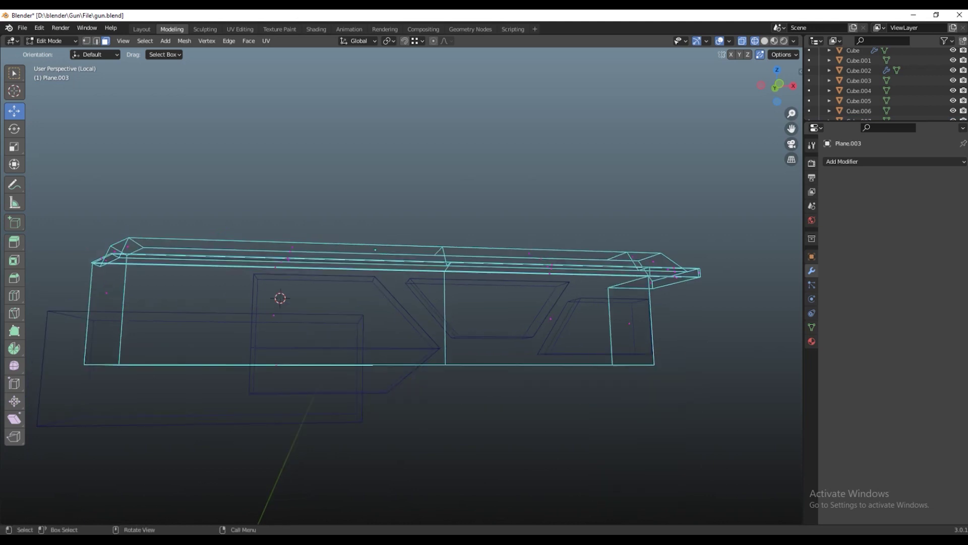
key(Tab)
key(shift+z)
drag(403, 302, 353, 253)
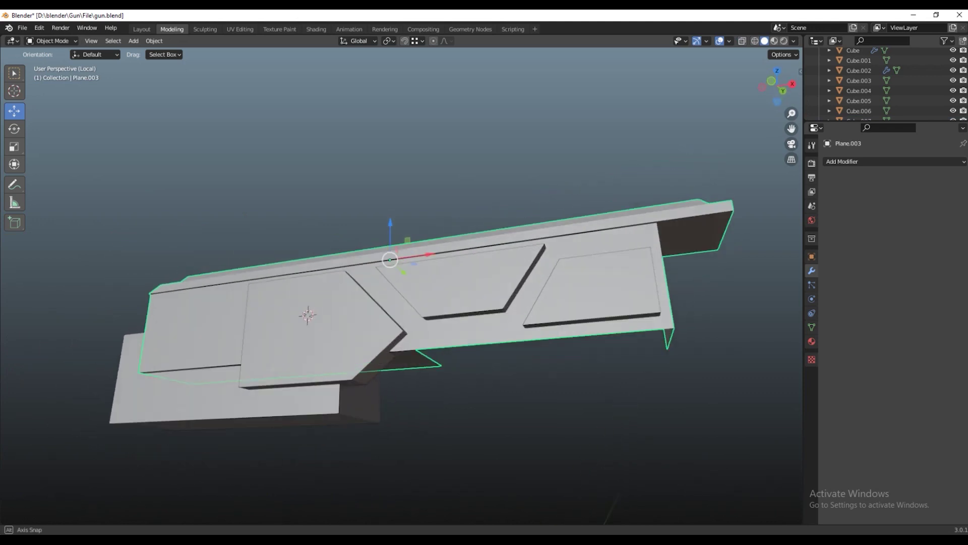
drag(403, 302, 408, 298)
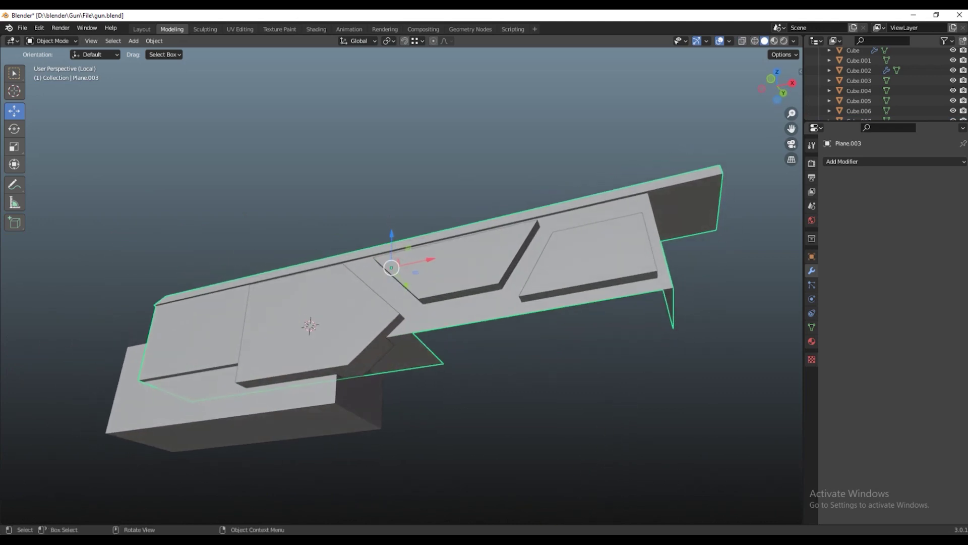
- Extrude the cover's bottom faces downward along Z and shift them along X
key(Tab)
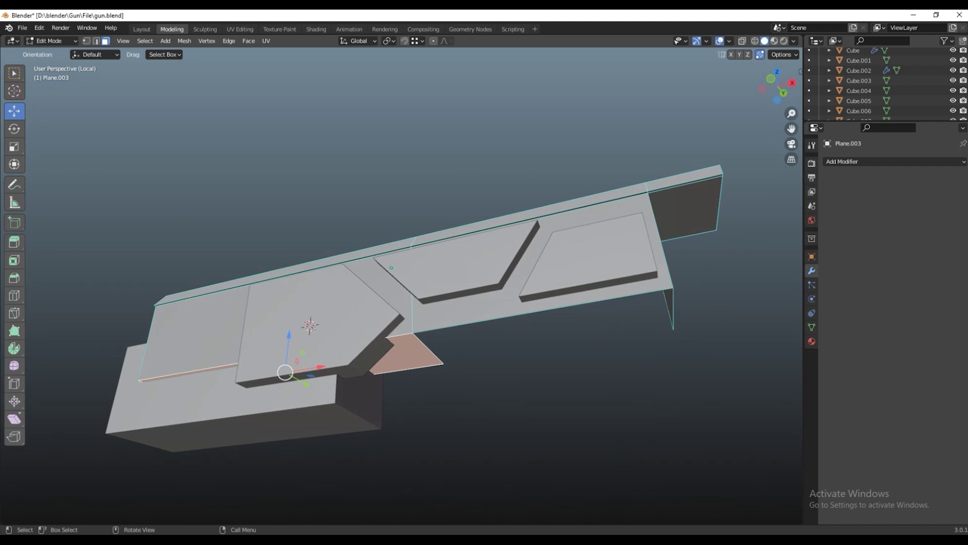
key(e)
key(Escape)
key(g)
key(z)
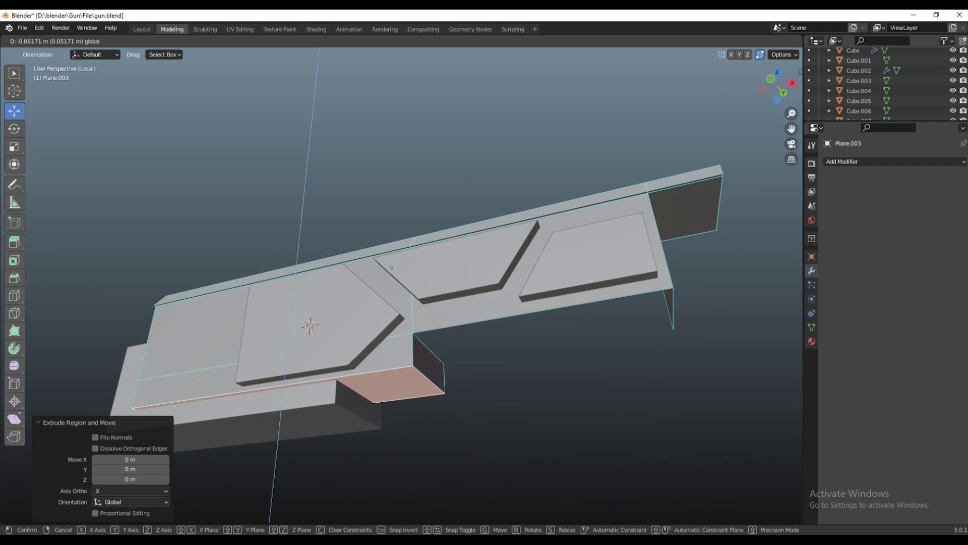
click(392, 267)
drag(391, 267, 406, 378)
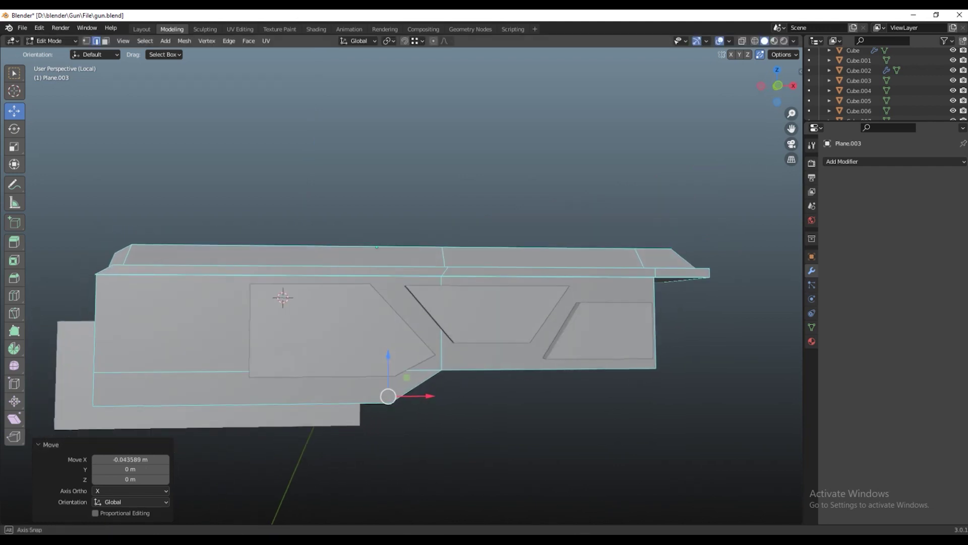
key(g)
key(x)
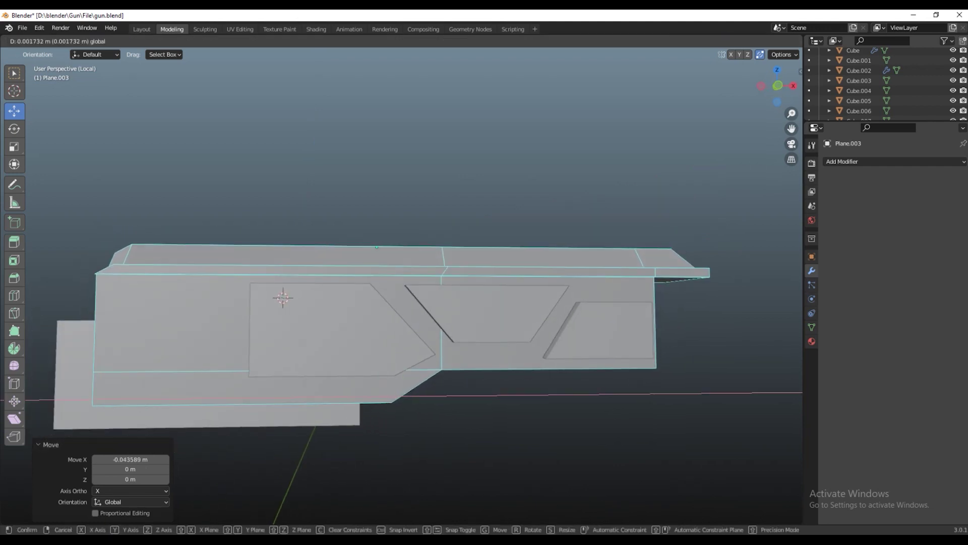
drag(394, 378, 426, 368)
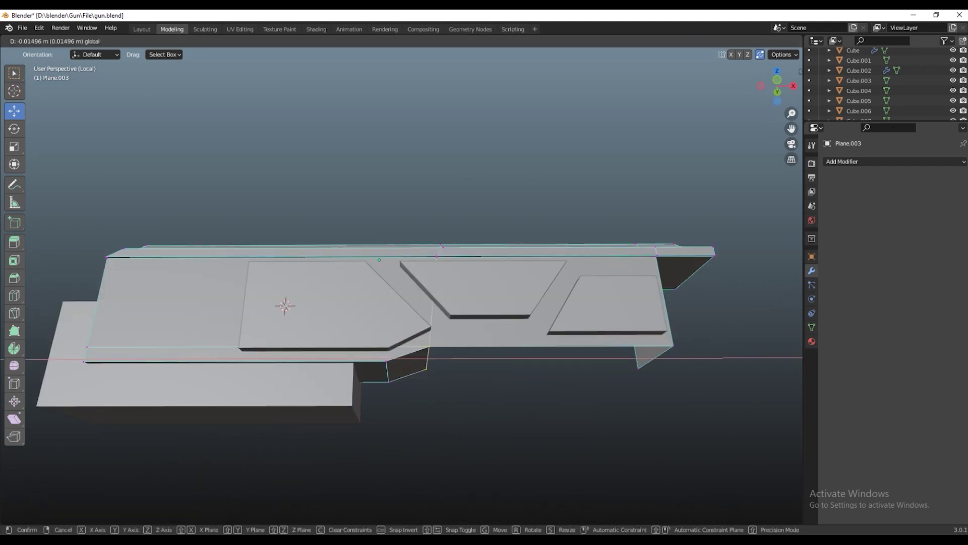
click(426, 371)
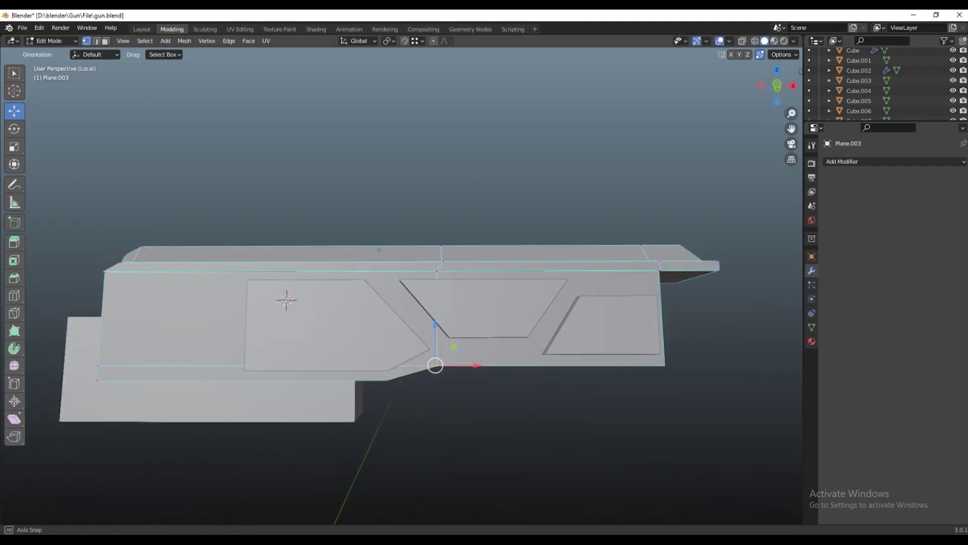
drag(434, 357, 450, 402)
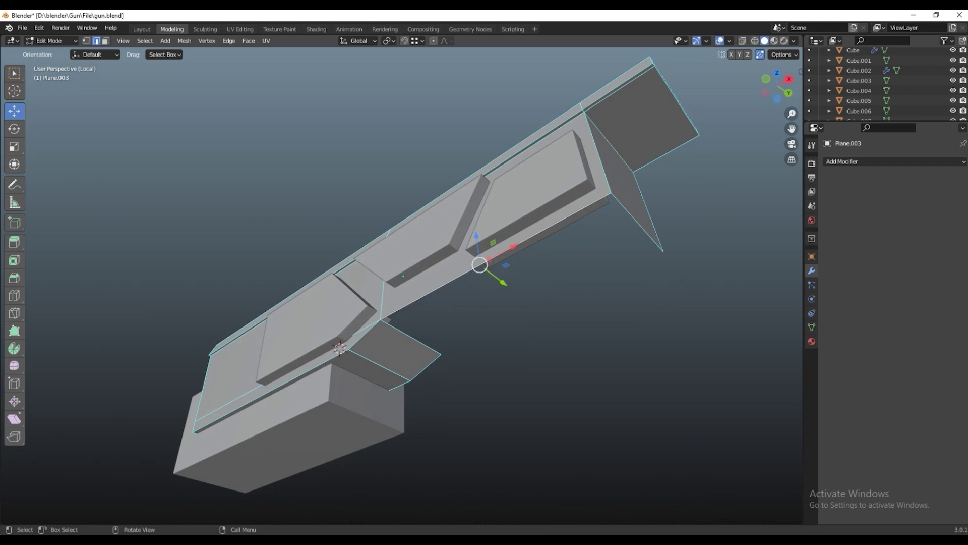
- Extrude the edges along Y and drop the lower edge 0.026759 m vertically
key(e)
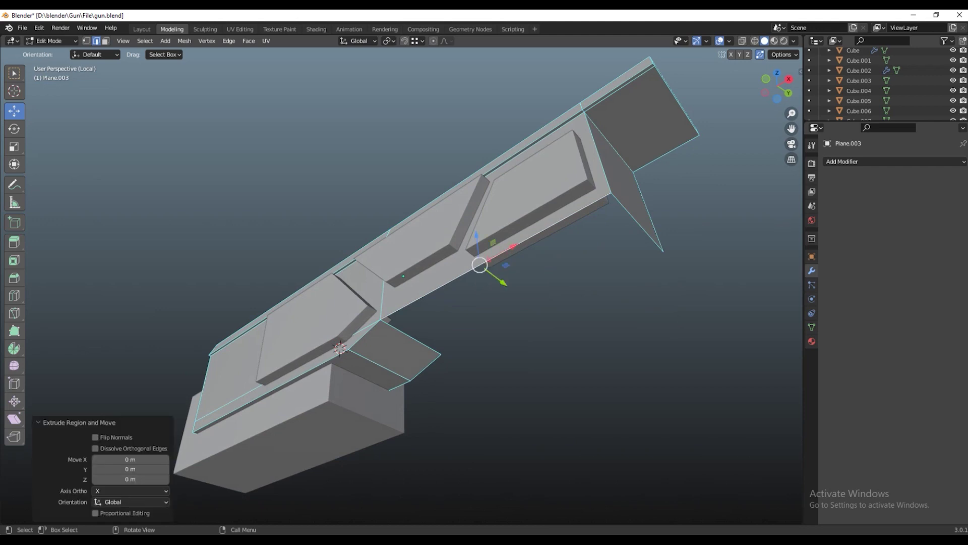
key(y)
key(Return)
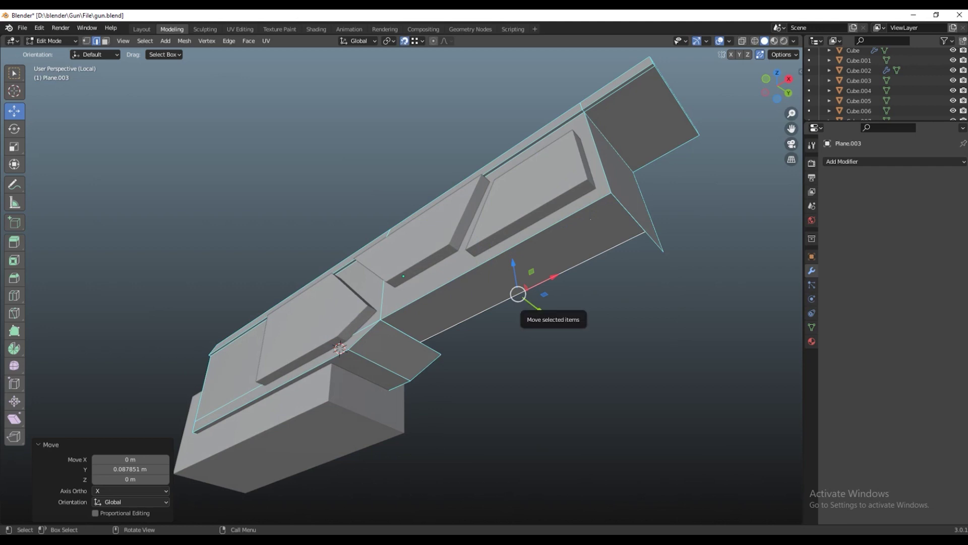
key(g)
key(z)
drag(518, 294, 484, 283)
key(Return)
key(g)
key(z)
key(Return)
key(ctrl+z)
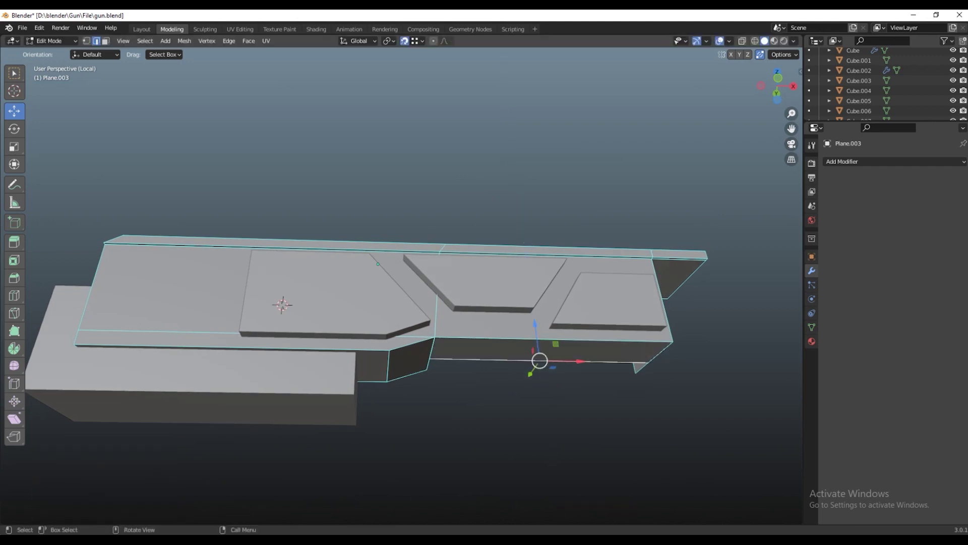
key(g)
key(z)
key(Return)
- Shift the edge along Y, then extrude it into a new face along Y and nudge it
drag(485, 282, 434, 383)
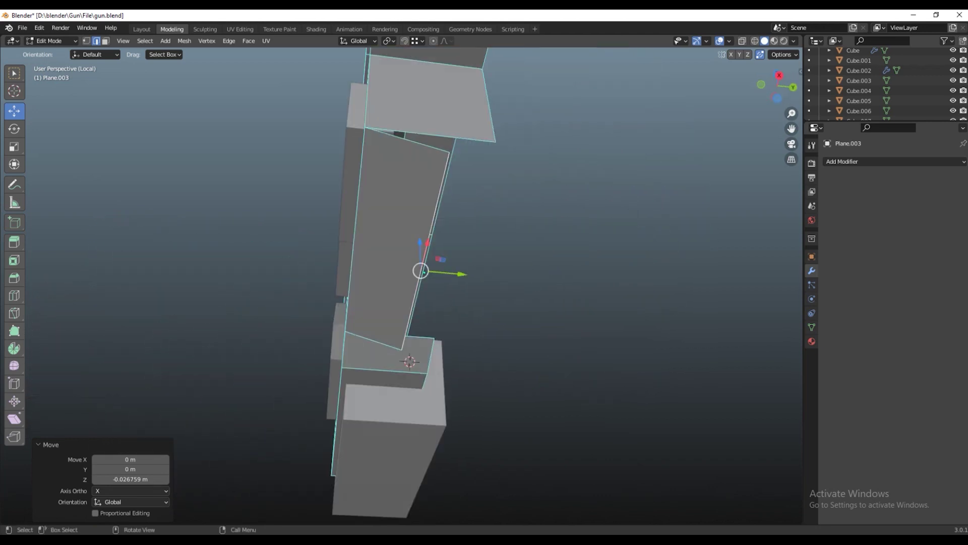
key(g)
key(y)
key(Return)
drag(434, 283, 430, 262)
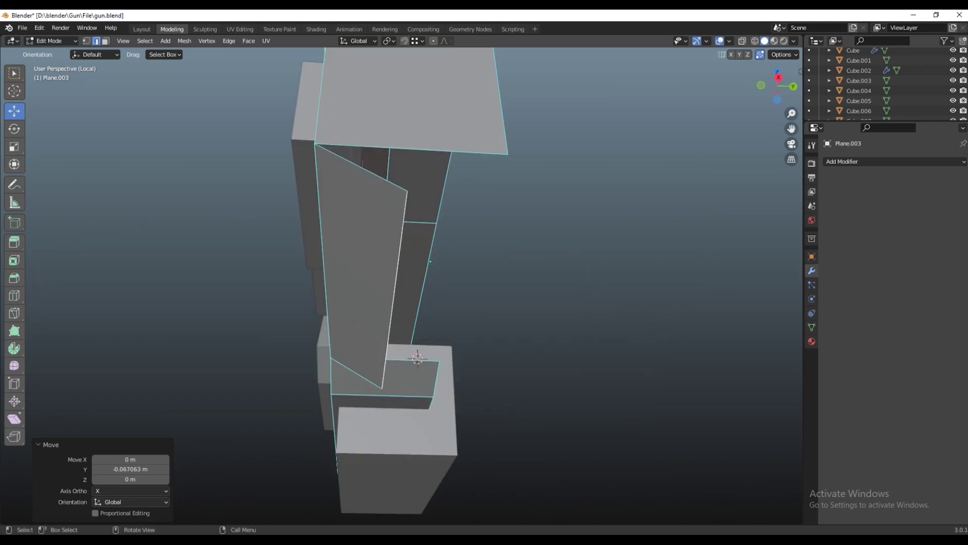
key(e)
key(y)
key(Return)
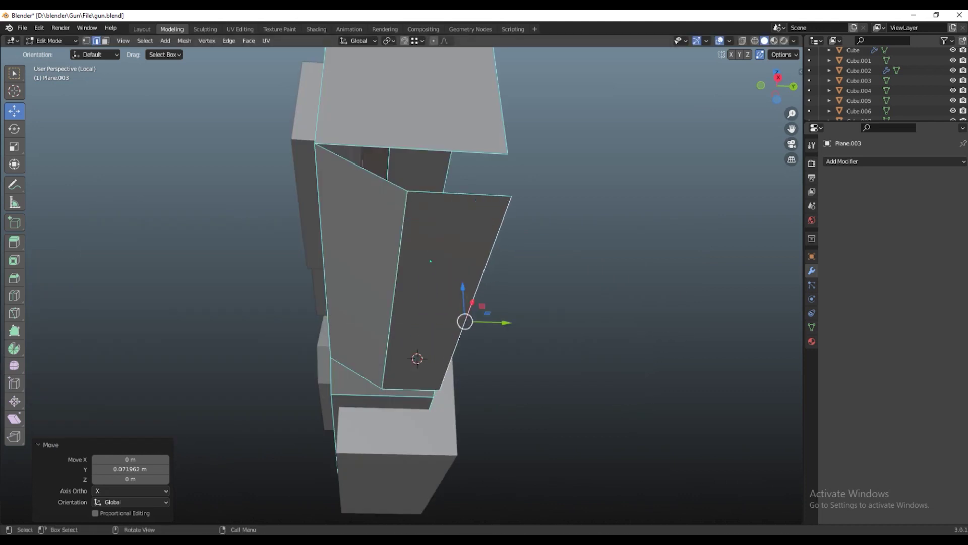
key(g)
key(y)
key(Return)
drag(447, 247, 403, 232)
click(422, 385)
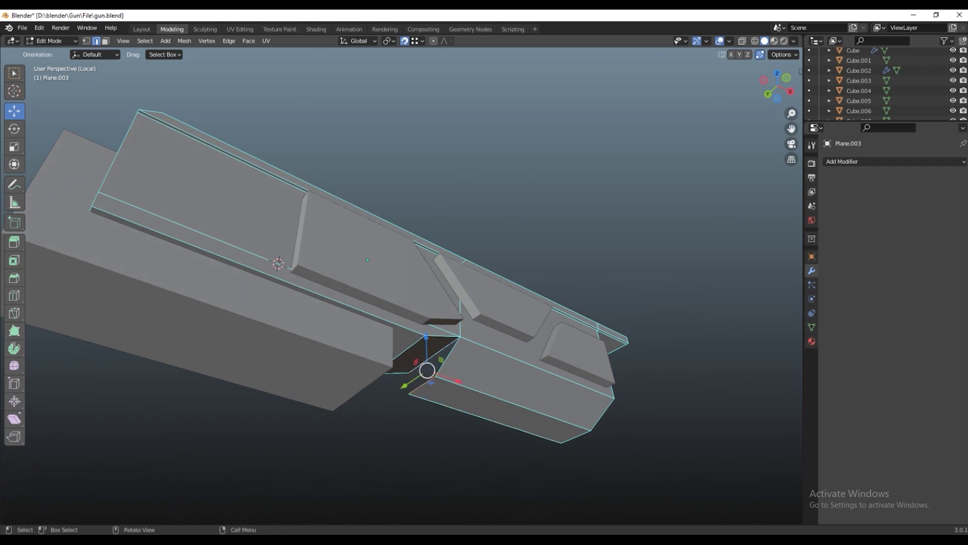
- Bridge both front gaps of the top cover shut with new faces, saving the file
right_click(421, 358)
click(500, 174)
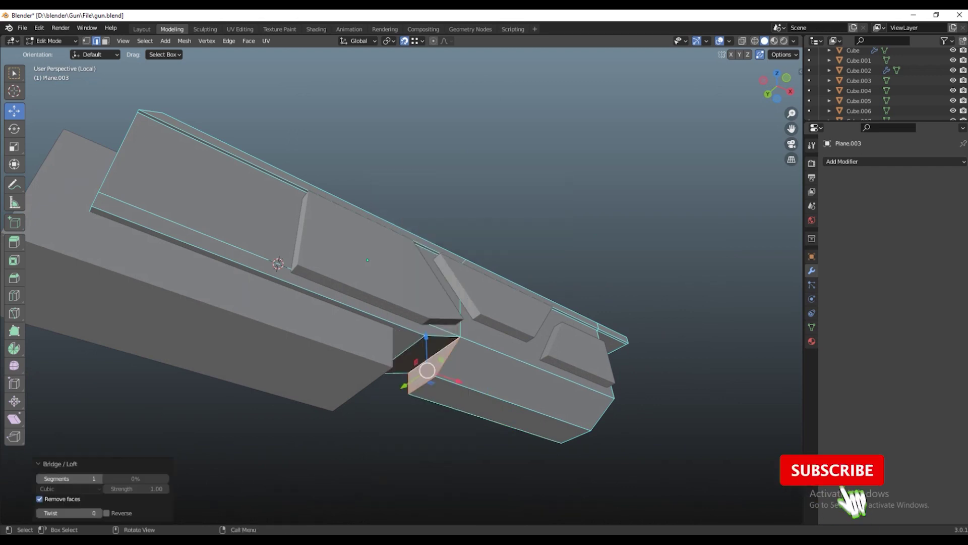
key(ctrl+s)
drag(403, 277, 312, 252)
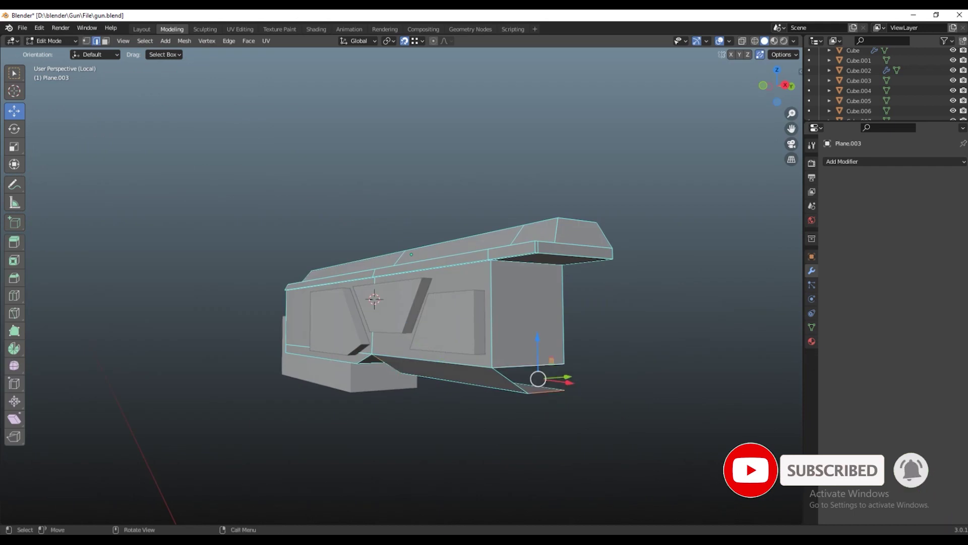
right_click(509, 358)
click(582, 174)
drag(554, 327, 303, 282)
- Finish moving the selection and join the side panel pieces into one object
key(g)
key(Return)
key(Tab)
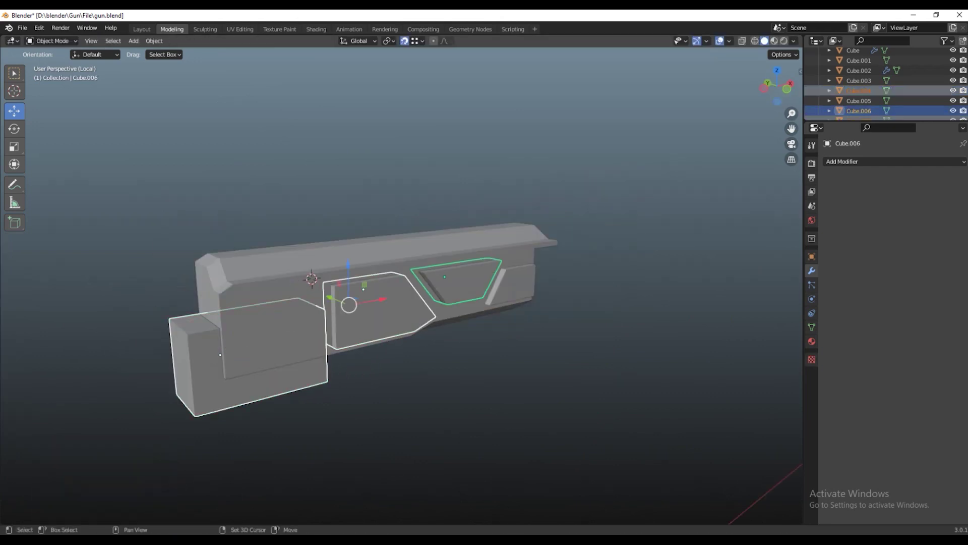
right_click(435, 278)
click(435, 278)
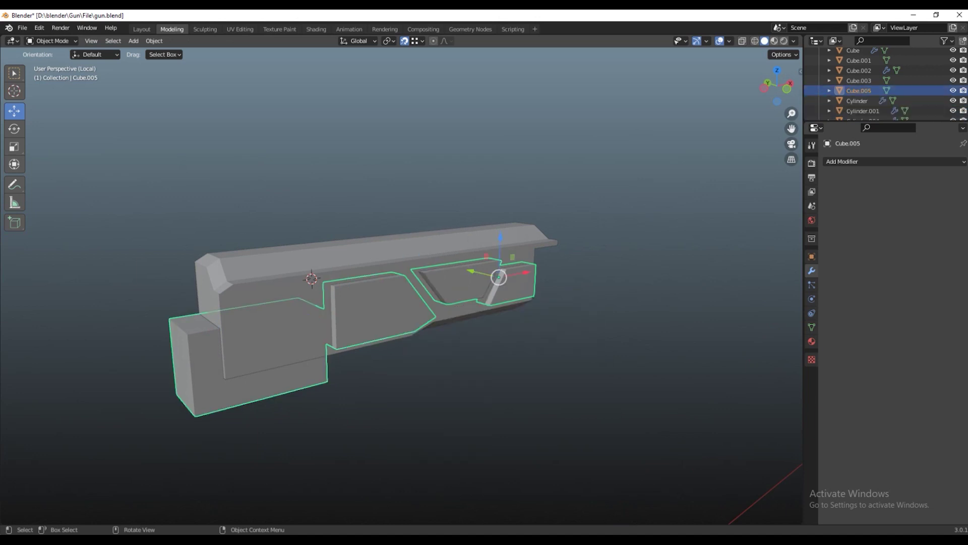
drag(439, 292, 485, 351)
- Apply all transforms to the joined side panel and set its origin to geometry
key(ctrl+a)
click(479, 351)
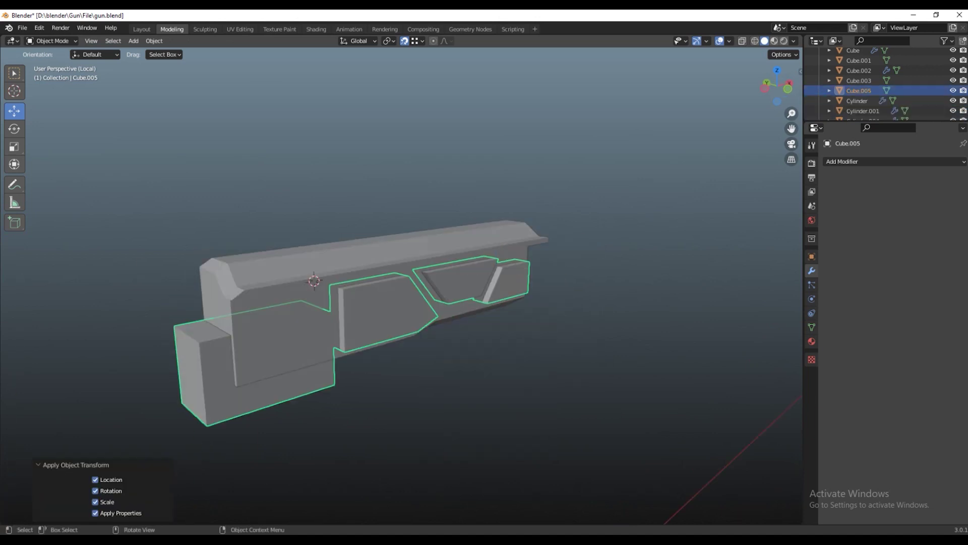
right_click(418, 291)
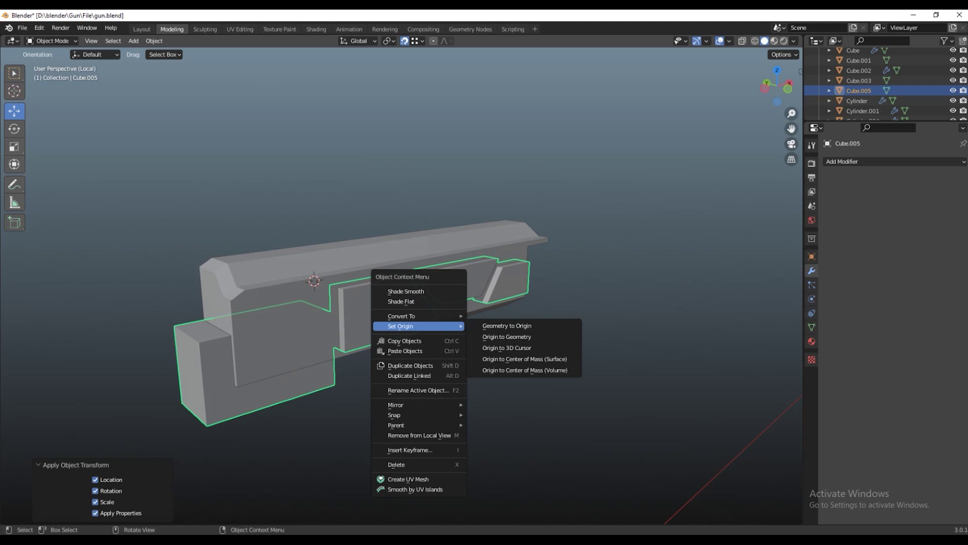
click(507, 337)
drag(454, 327, 383, 303)
- Save, then apply all transforms to the top cover and set its origin to geometry
click(444, 237)
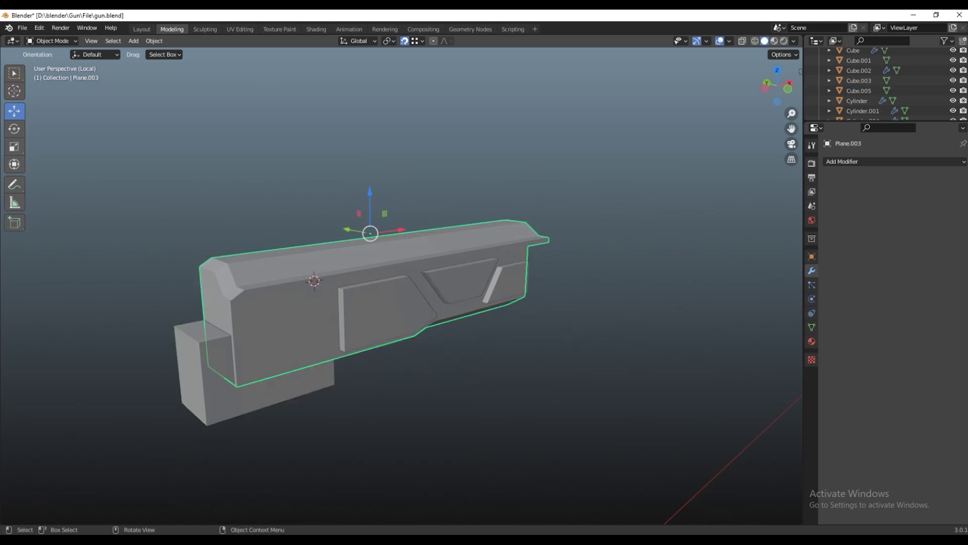
key(ctrl+s)
key(ctrl+a)
click(288, 282)
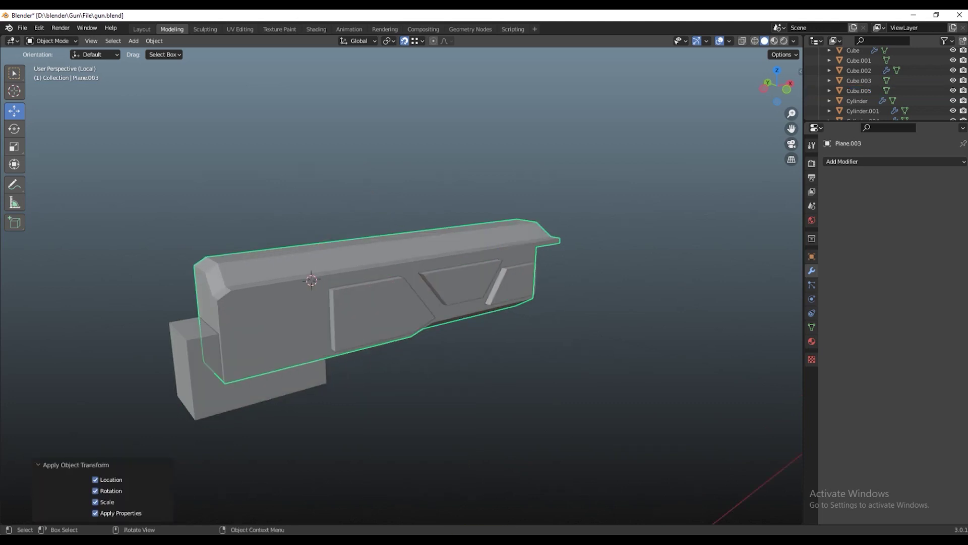
right_click(308, 282)
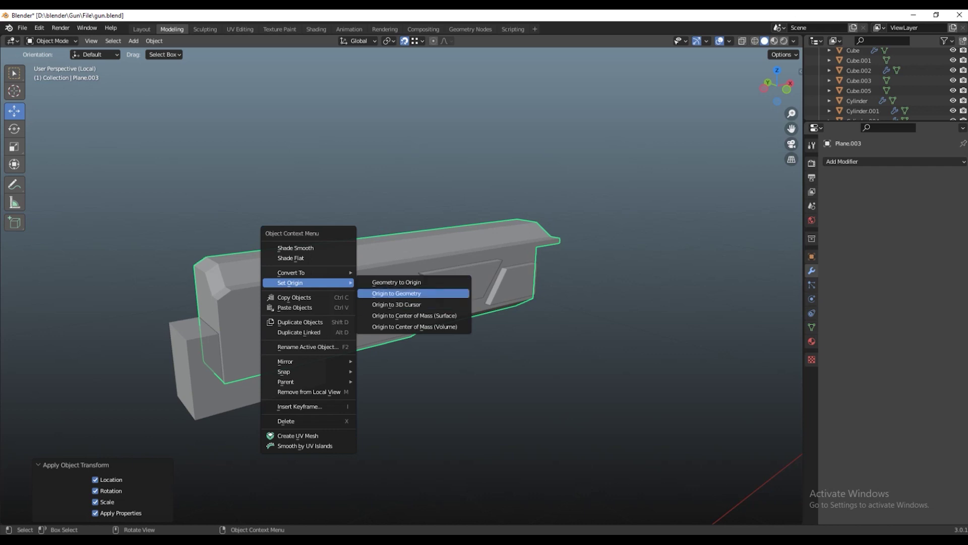
click(396, 293)
drag(404, 302, 394, 323)
- Subtract the joined side panel from the top cover with a Boolean Difference, then start a loop cut
click(393, 323)
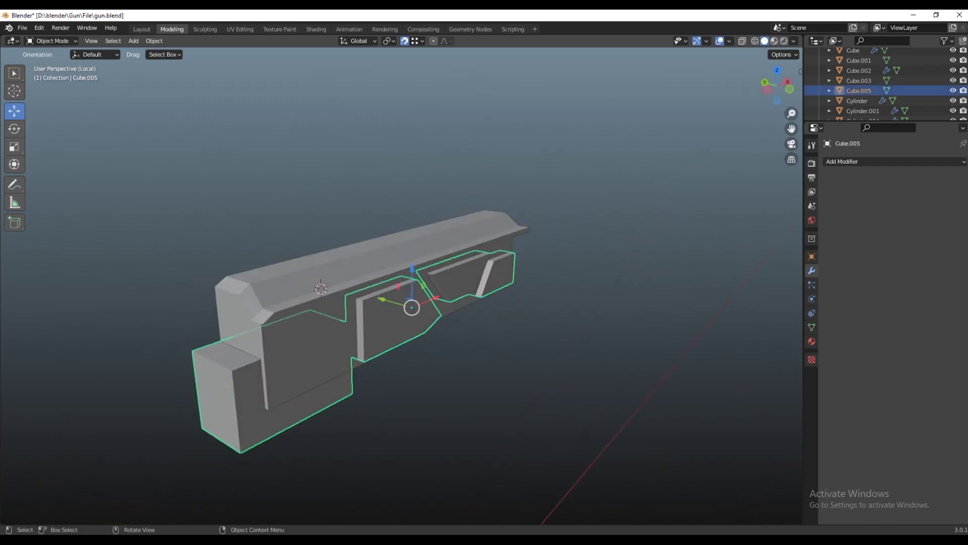
key(n)
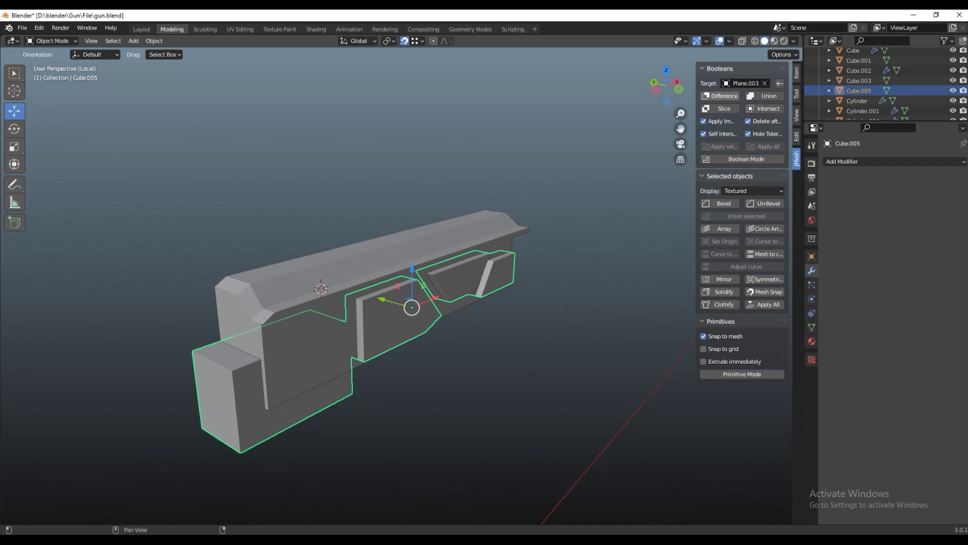
drag(427, 270, 398, 342)
key(Tab)
key(n)
key(ctrl+r)
- Place a new edge loop on the cover's carved side and nudge a vertex into place
click(407, 314)
key(g)
click(484, 298)
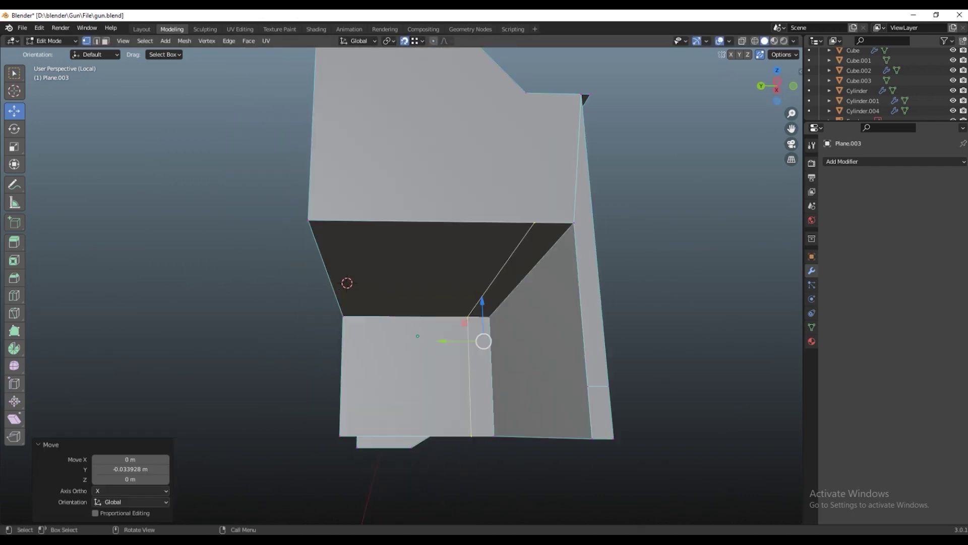
scroll(down, 3)
drag(484, 298, 394, 223)
- Move the selected vertices twice along Y to line them up with the cutouts
key(g)
key(y)
click(411, 244)
key(g)
key(y)
click(335, 150)
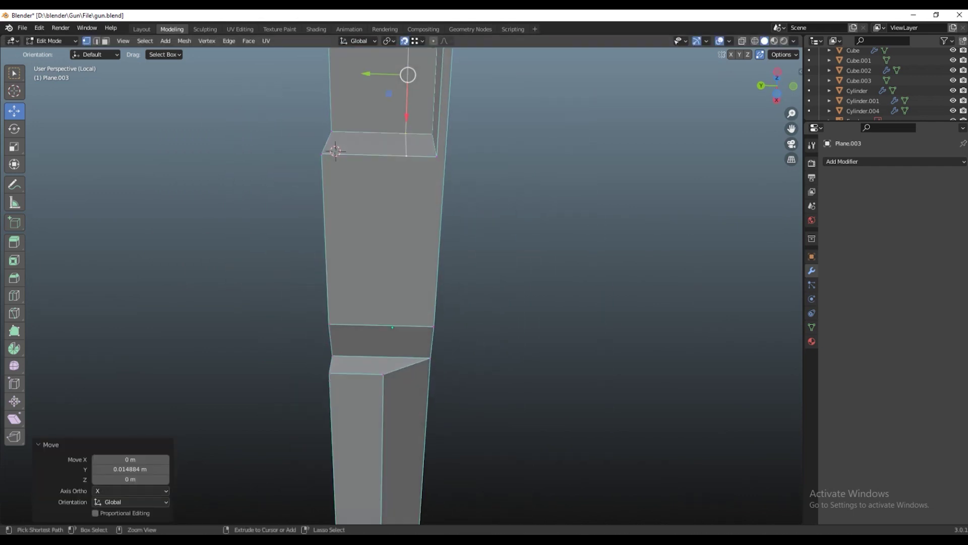
scroll(down, 3)
drag(336, 150, 718, 304)
- Add a centred edge loop and slide part of the cover along Y
key(ctrl+r)
click(443, 354)
right_click(443, 355)
key(g)
click(406, 339)
key(g)
key(y)
key(Return)
- Dissolve the stray edges left around the recesses
key(2)
key(x)
key(Return)
key(1)
key(x)
drag(433, 263, 464, 233)
key(Return)
key(1)
key(2)
key(x)
key(Return)
scroll(up, 3)
- Slide the lower body's edge loop slightly along X and save
click(411, 233)
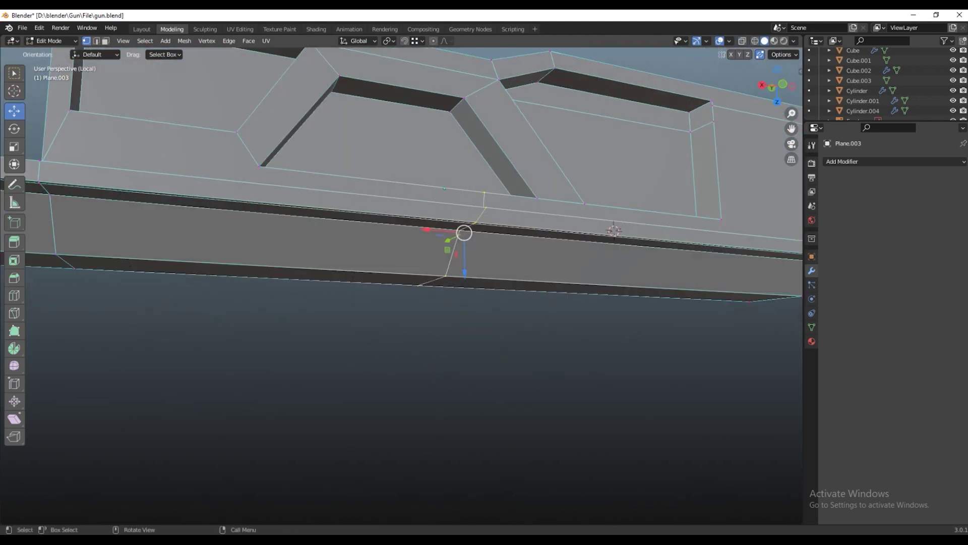
drag(428, 229, 486, 255)
drag(486, 255, 504, 242)
scroll(up, 3)
scroll(down, 3)
drag(404, 252, 535, 243)
scroll(up, 3)
key(ctrl+s)
- Select an element on the gun body, inspect it from several angles and save
click(380, 255)
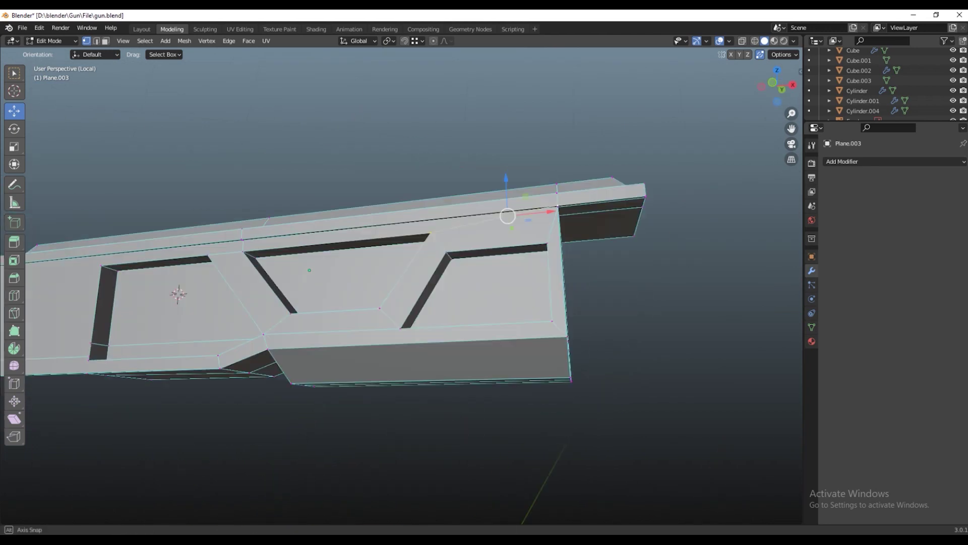
scroll(up, 3)
drag(403, 272, 414, 262)
scroll(down, 3)
drag(452, 198, 504, 252)
drag(404, 252, 494, 282)
key(ctrl+s)
- Dissolve the inner rectangle's extra edges and snap vertices in line with the inner cutout
key(ctrl+x)
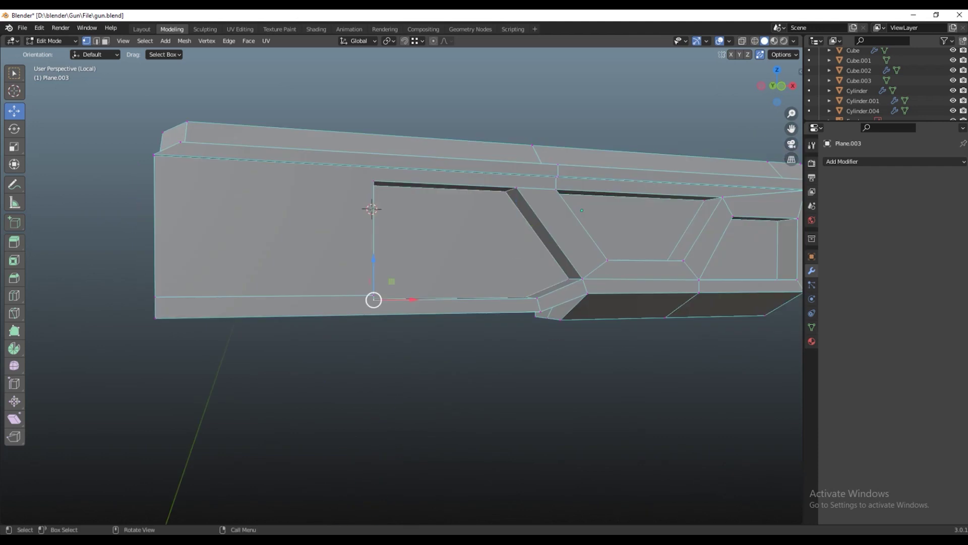
scroll(up, 3)
drag(301, 296, 280, 289)
click(423, 41)
drag(356, 194, 383, 197)
key(g)
click(442, 269)
- Dissolve the extra edges along the lower edge and save
drag(442, 269, 374, 251)
scroll(up, 3)
key(x)
click(302, 249)
drag(303, 248, 393, 252)
drag(454, 252, 429, 272)
scroll(down, 3)
key(ctrl+s)
- Return to Object Mode, exit Local View and select a cylinder part of the gun
scroll(up, 3)
key(Tab)
scroll(down, 3)
key(Tab)
scroll(up, 3)
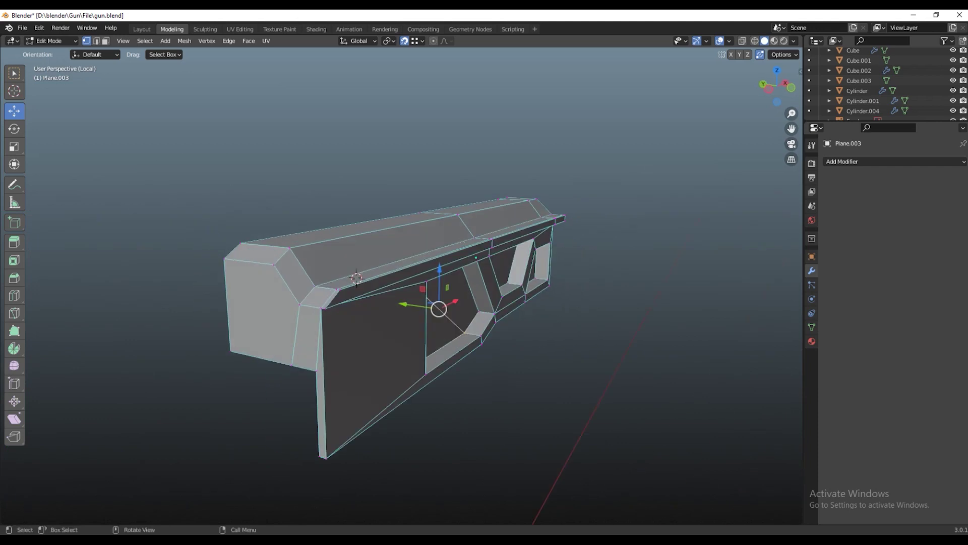
key(Tab)
key(KP_Divide)
click(472, 318)
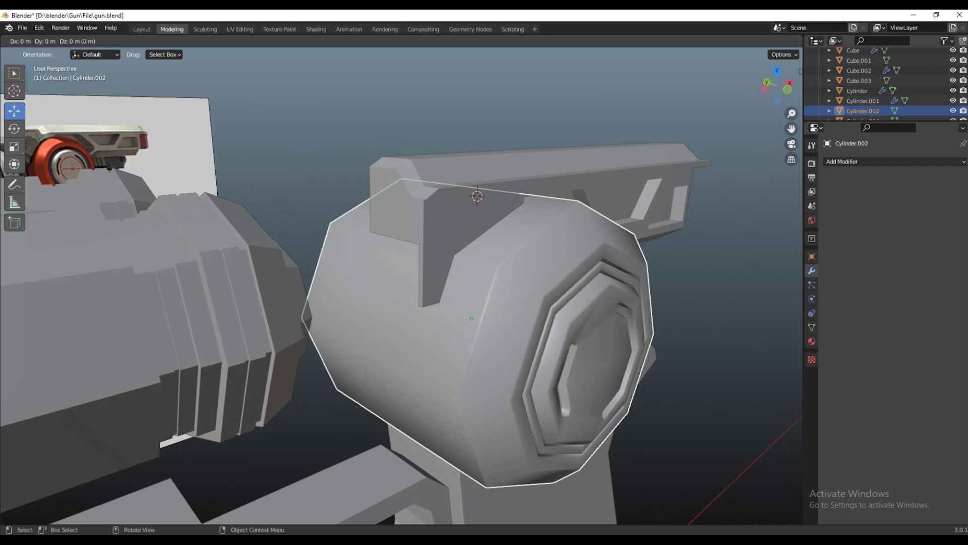
- Keep the duplicated cylinder in place and isolate it with the top cover in Local View
key(Escape)
key(ctrl+z)
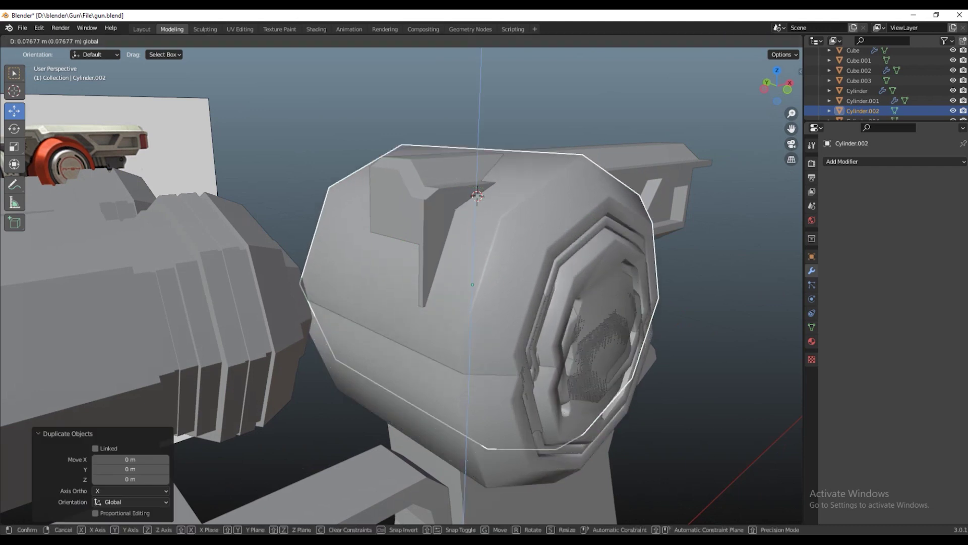
key(ctrl+shift+z)
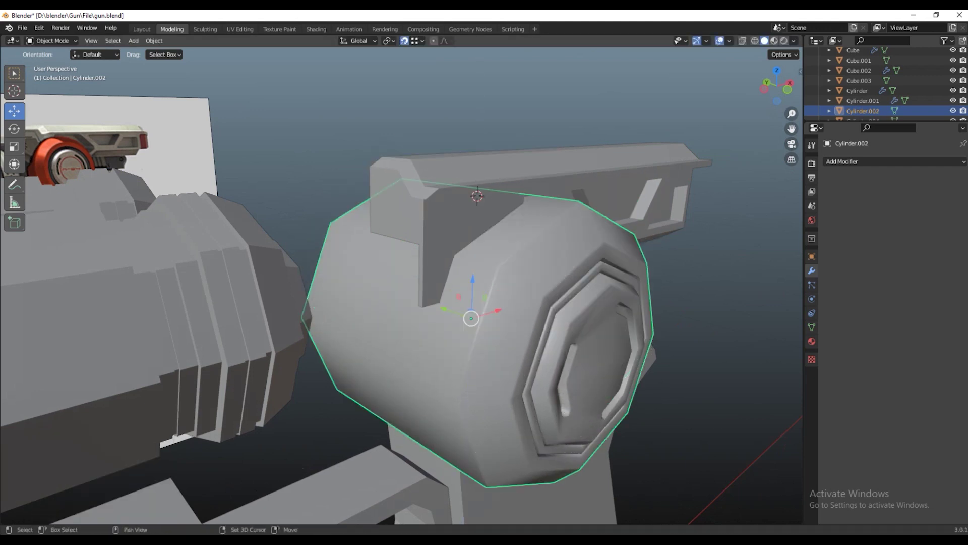
click(595, 190)
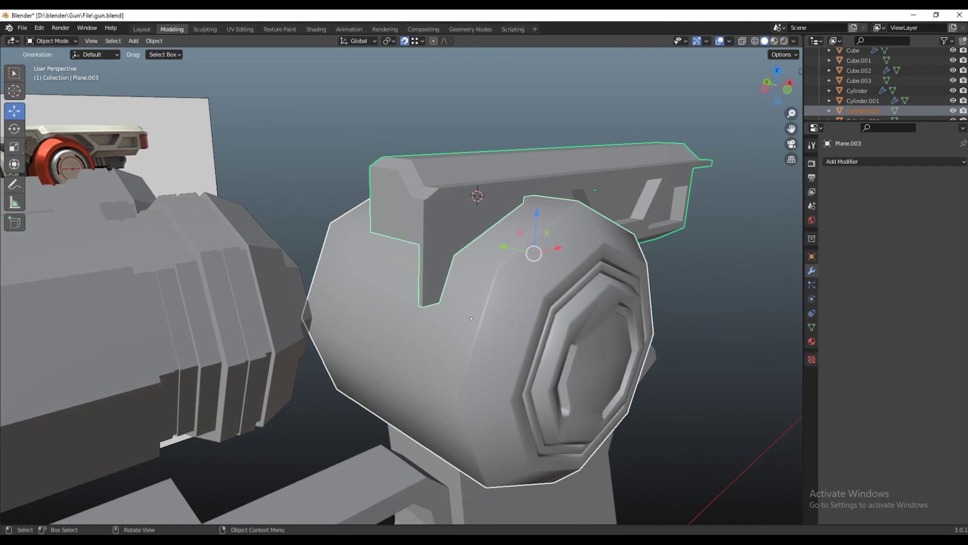
key(KP_Divide)
drag(338, 314, 337, 308)
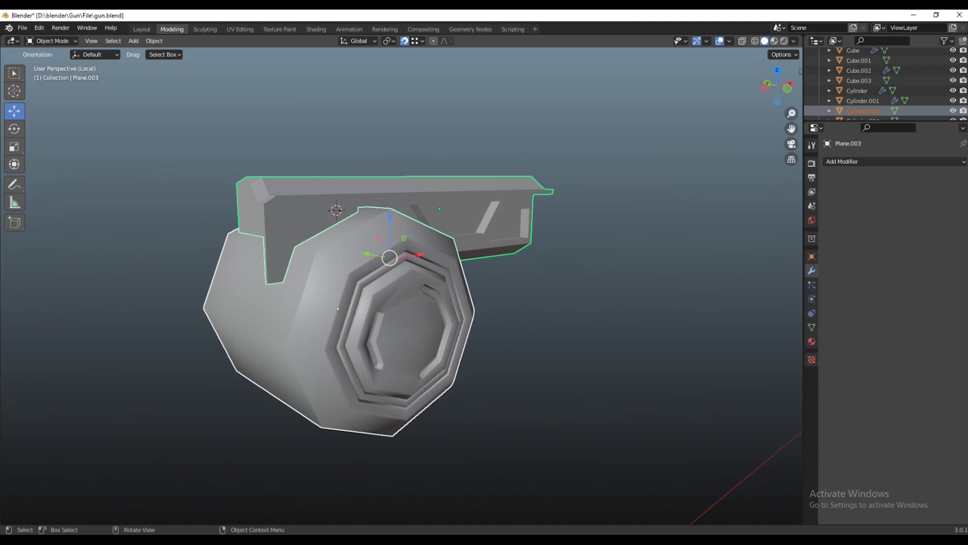
- Delete the cylinder's linked inner ring faces, leaving a hollow barrel shroud
key(Tab)
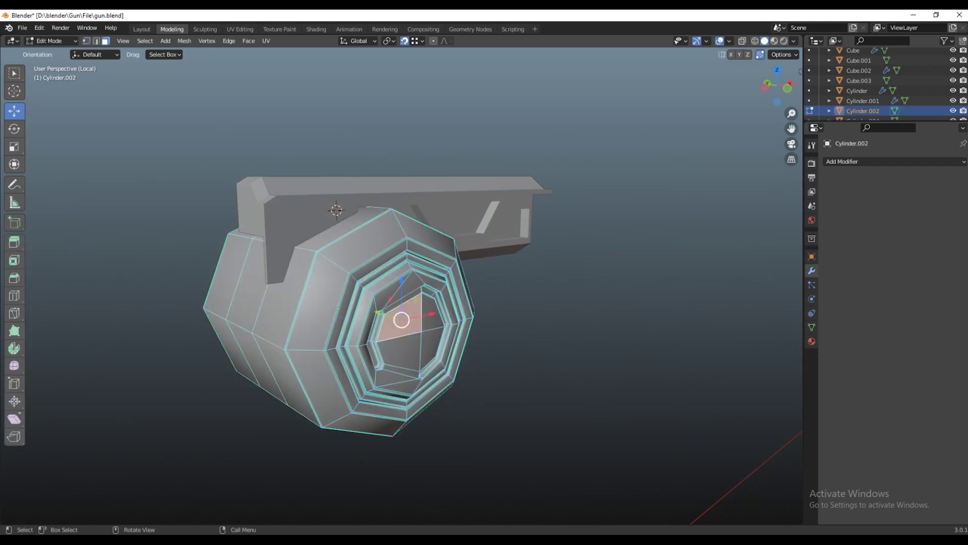
key(ctrl+l)
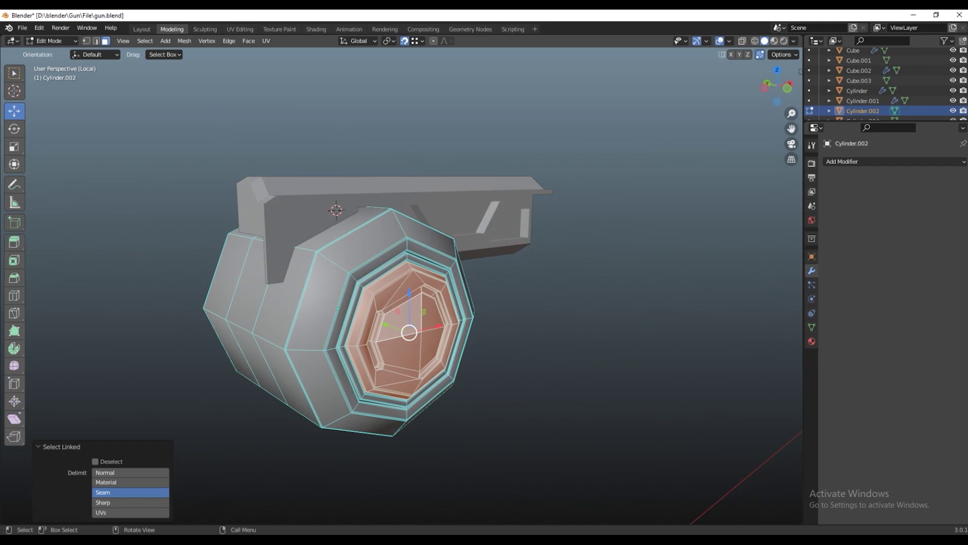
key(x)
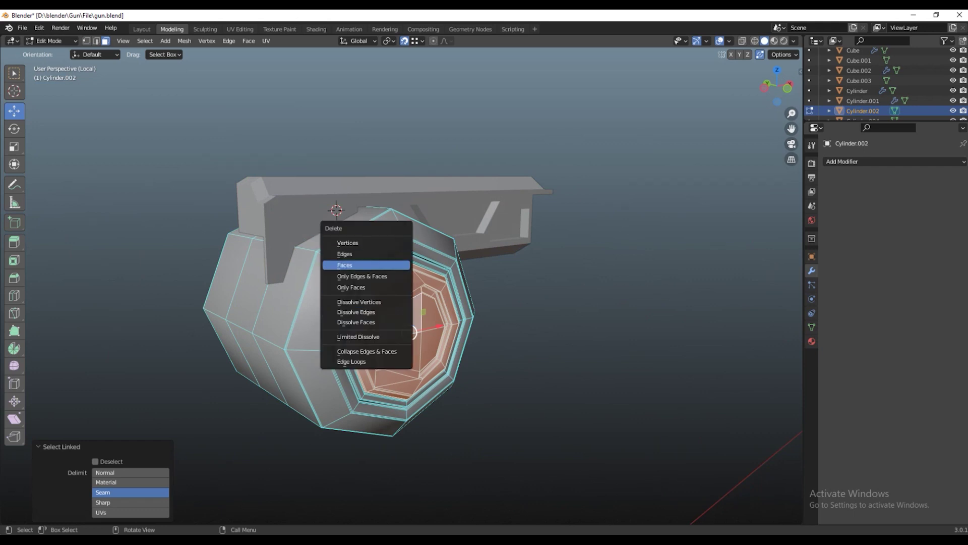
click(353, 265)
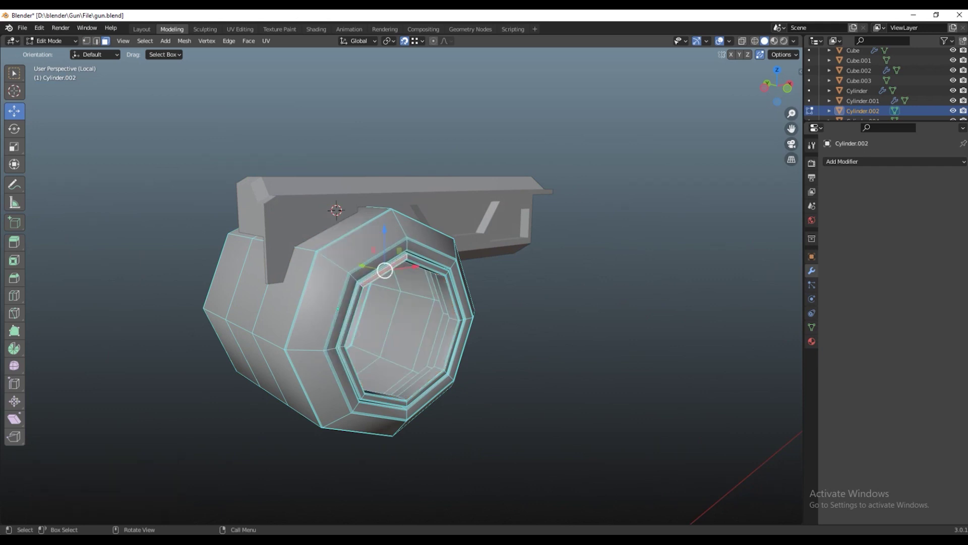
key(ctrl+l)
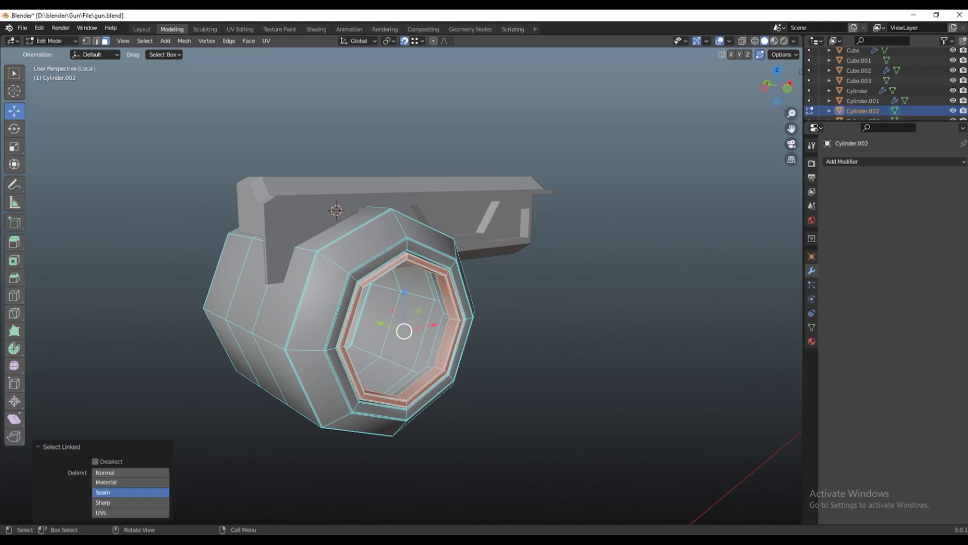
key(x)
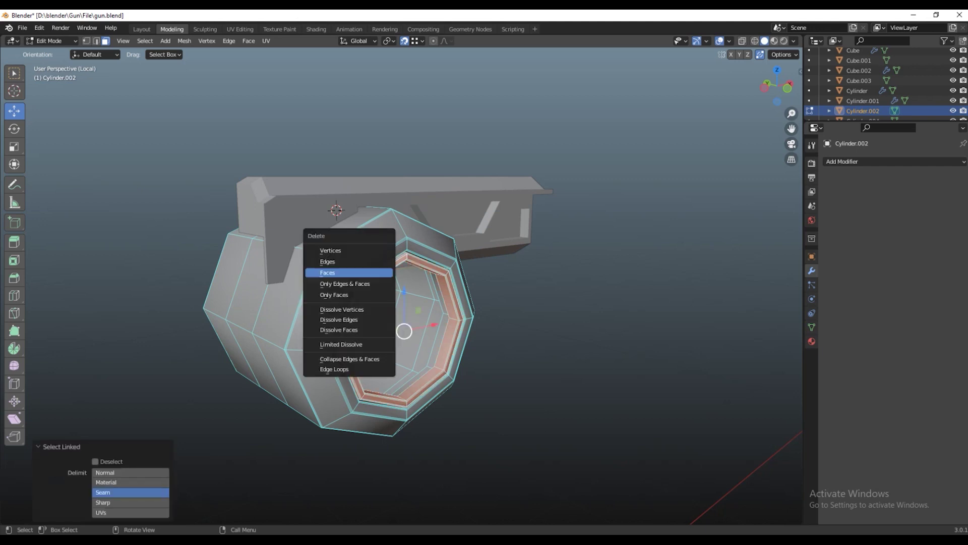
key(Return)
key(Tab)
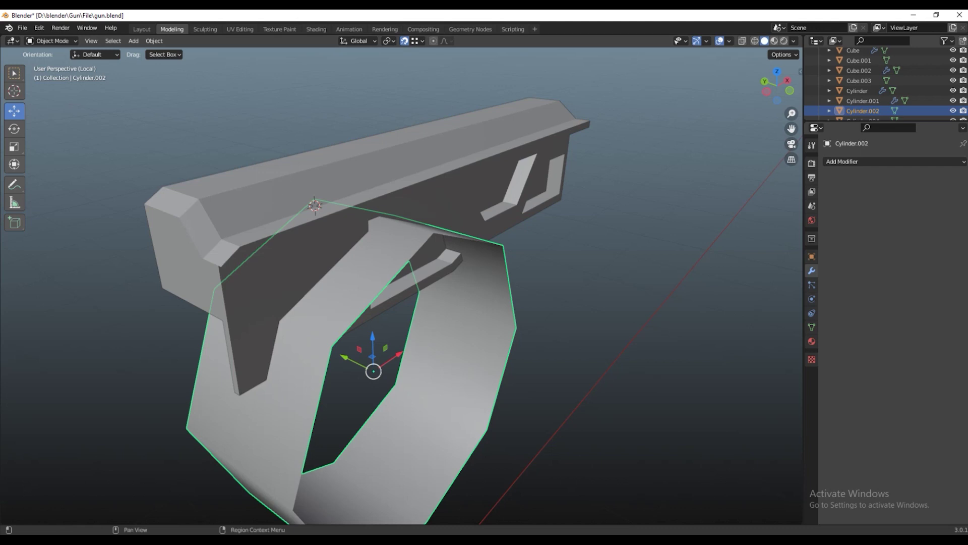
key(n)
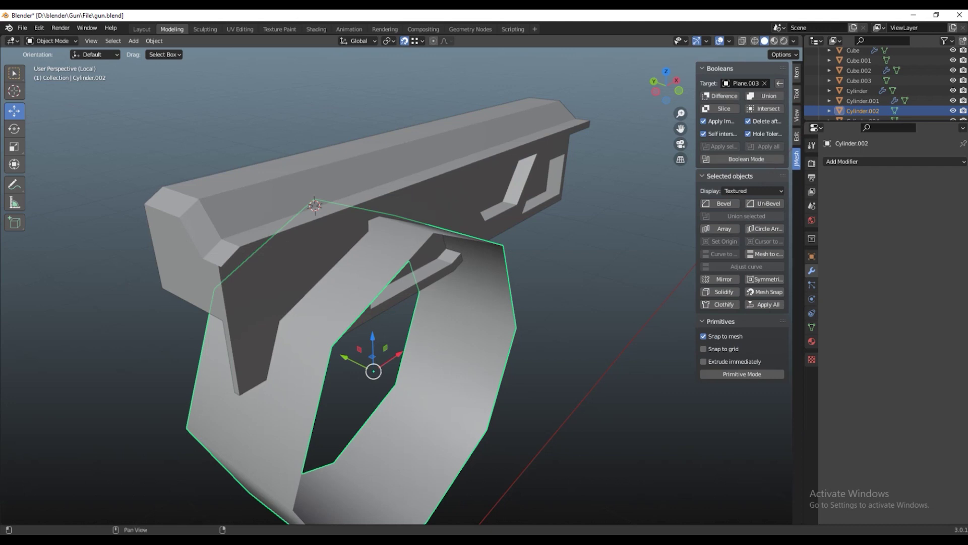
- Subtract the barrel cylinder from the frame piece with a Difference boolean
click(720, 96)
drag(484, 302, 504, 227)
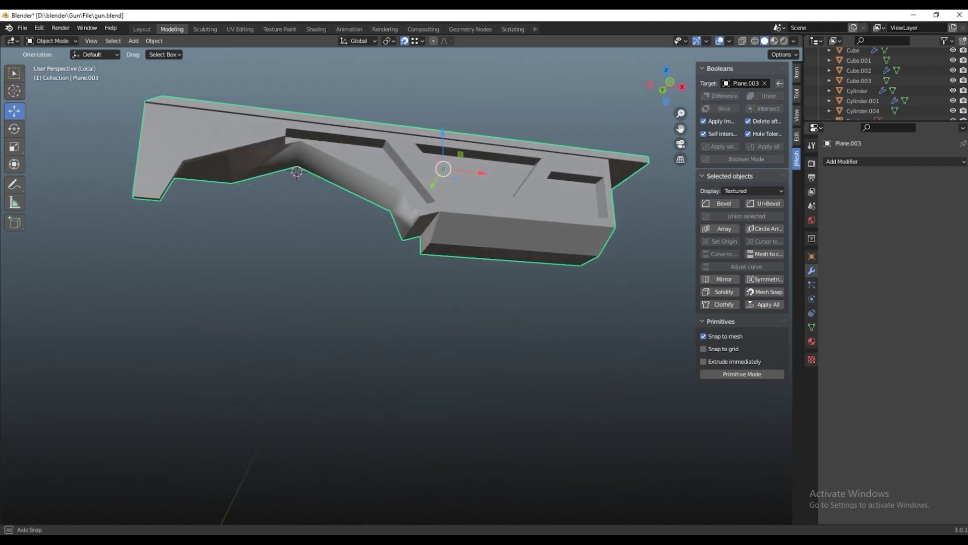
drag(504, 227, 535, 253)
key(Tab)
- Slide a frame vertex along X using see-through display
drag(484, 272, 515, 222)
drag(425, 237, 453, 222)
key(alt+z)
drag(439, 170, 434, 170)
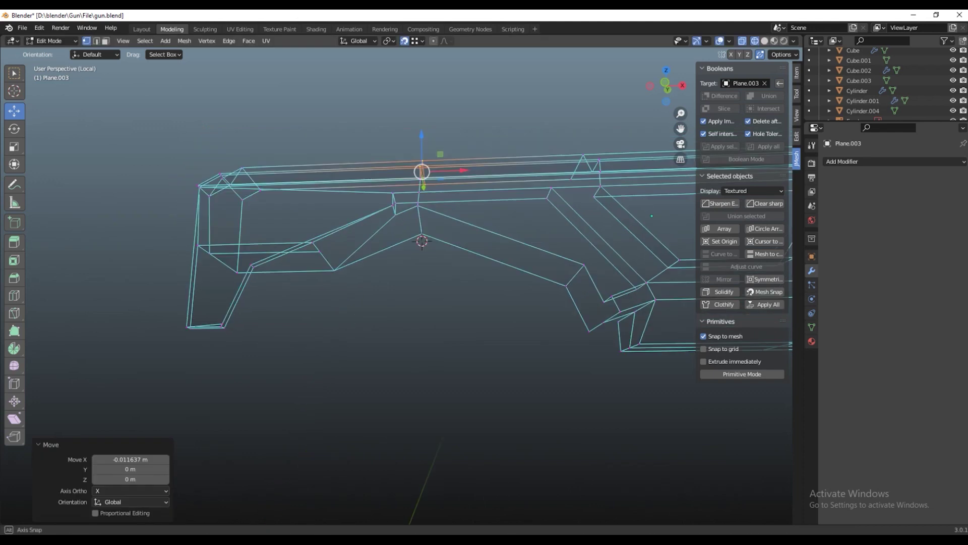
key(alt+z)
drag(454, 222, 484, 253)
- Knife-cut new edges, dissolve the unwanted edges and bridge the selection into a face
key(k)
drag(414, 251, 283, 287)
key(Return)
key(x)
click(363, 275)
key(ctrl+e)
- Move the selected grip vertices along Y and leave Edit Mode
right_click(353, 347)
key(1)
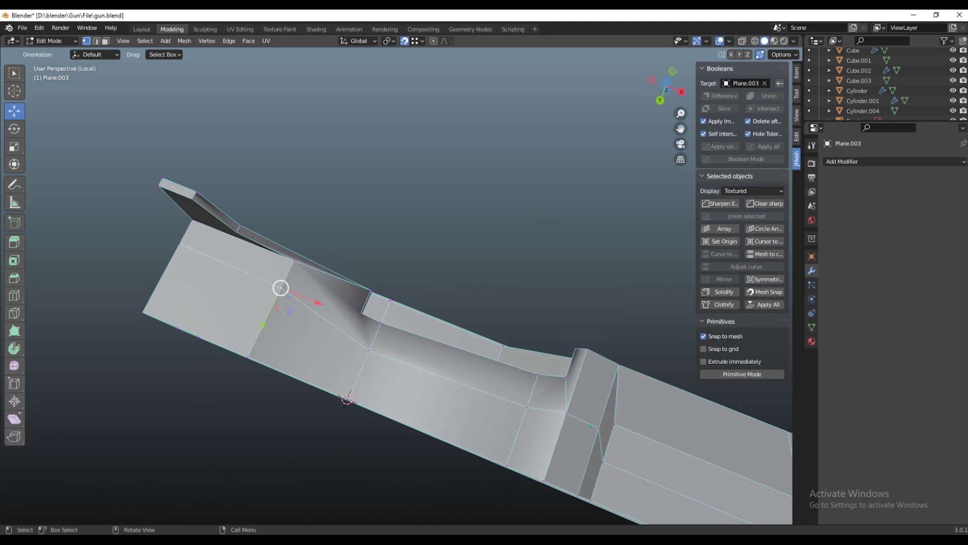
drag(280, 303, 281, 313)
drag(281, 313, 290, 309)
drag(383, 303, 505, 287)
key(Tab)
key(Tab)
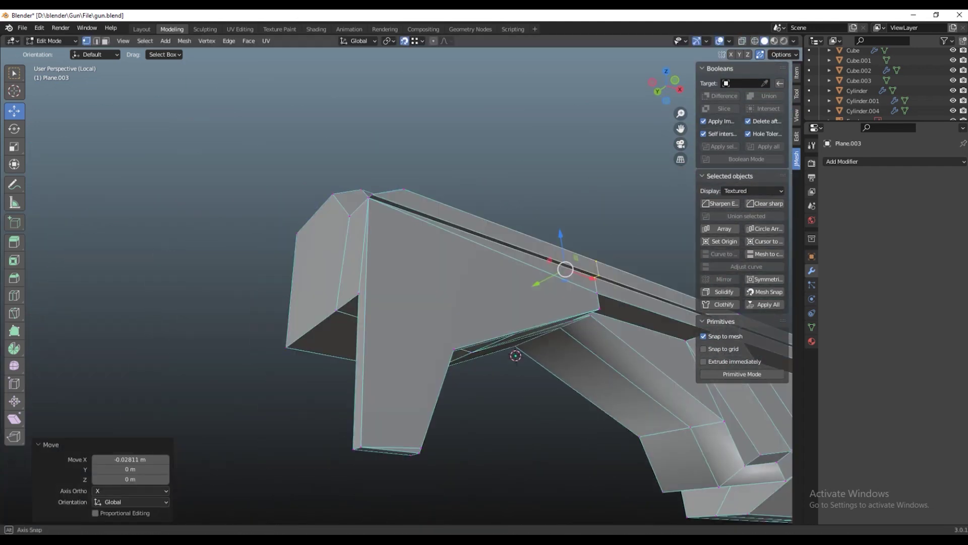
- Knife-cut a new edge across the selected edge of the frame piece
drag(491, 271, 459, 344)
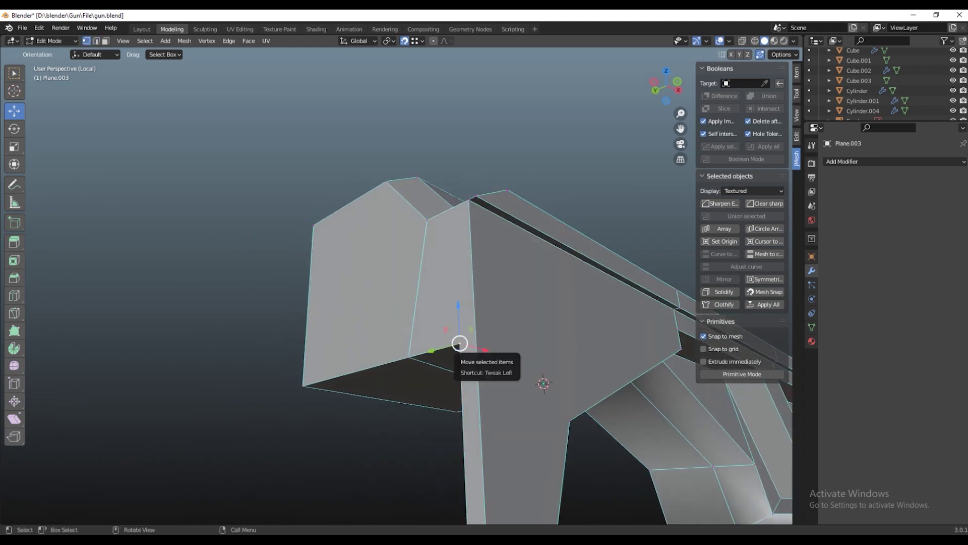
click(569, 412)
key(Return)
drag(505, 302, 464, 262)
key(Return)
- Confirm a loop cut and shift the selected edges slightly along X
key(Return)
drag(484, 302, 500, 282)
click(509, 294)
drag(514, 254, 507, 255)
drag(499, 283, 403, 323)
key(alt+z)
key(g)
key(x)
- Add a centred loop cut and move the selection along X
key(Return)
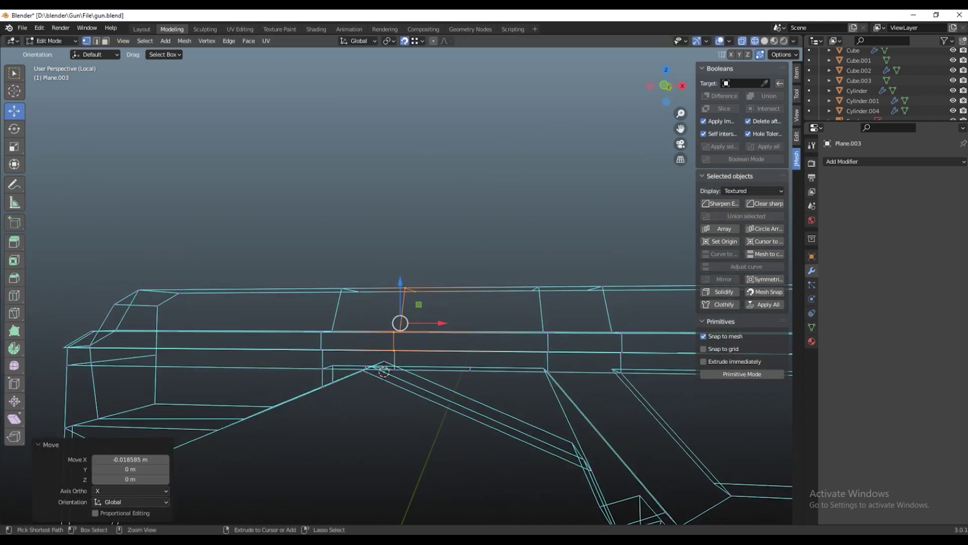
key(alt+z)
drag(485, 302, 444, 263)
key(ctrl+r)
click(384, 242)
right_click(383, 242)
drag(383, 242, 383, 273)
key(g)
key(Return)
- Save the file and confirm the pending move
scroll(up, 3)
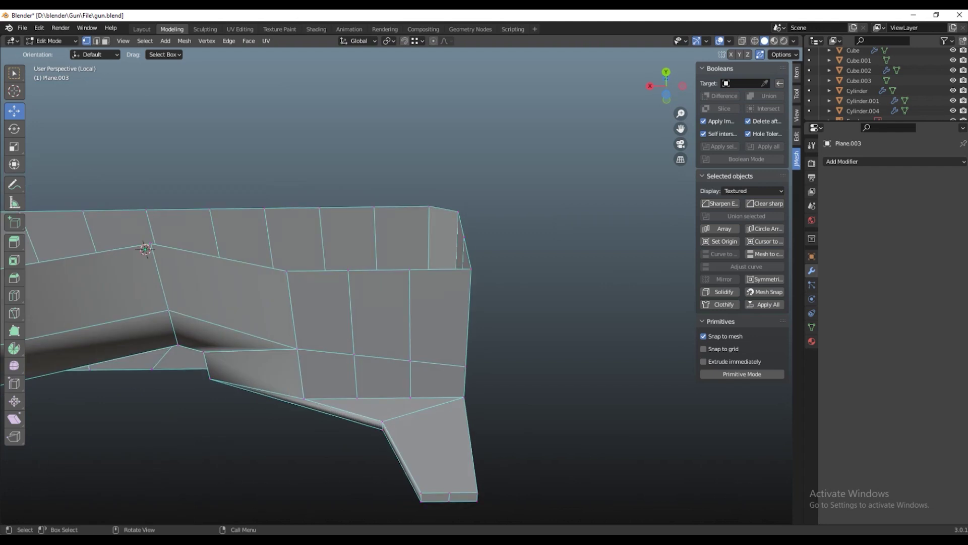
drag(383, 422, 383, 303)
key(ctrl+s)
click(490, 388)
- Vertex-slide a point along its edge and add a two-cut edge loop under the arch
key(shift+v)
click(433, 388)
key(ctrl+r)
scroll(up, 3)
click(353, 393)
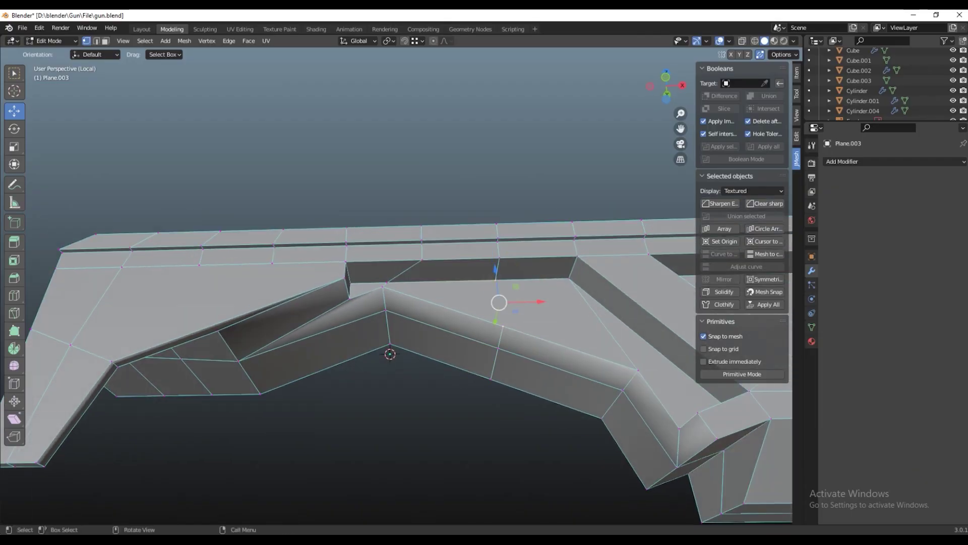
- In front orthographic see-through view, raise an arch vertex slightly in Z
key(alt+z)
key(KP_1)
key(shift+z)
drag(478, 297, 479, 293)
key(shift+z)
drag(484, 323, 504, 262)
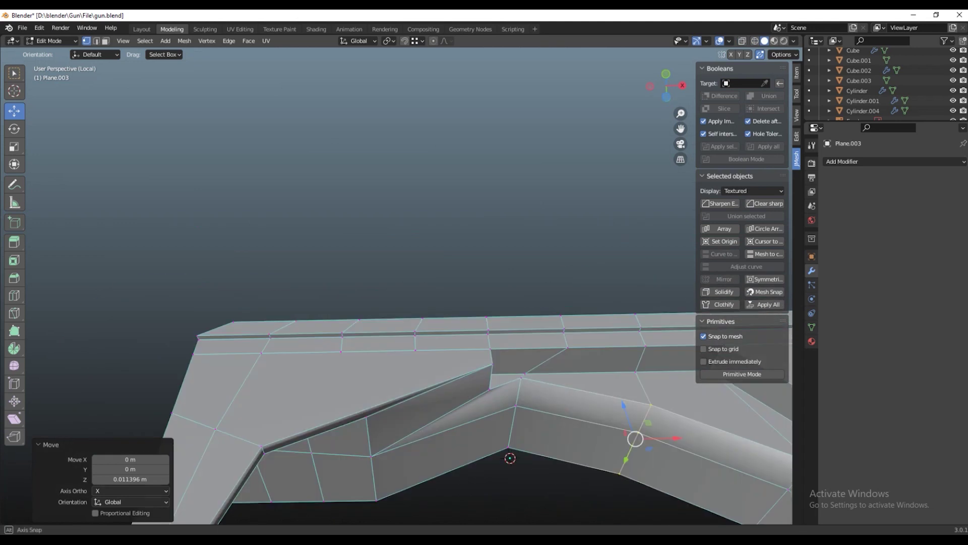
- Knife-cut a new edge across the arch and slide the new vertices into place
drag(369, 353, 370, 372)
key(k)
key(Return)
drag(484, 323, 467, 277)
key(g)
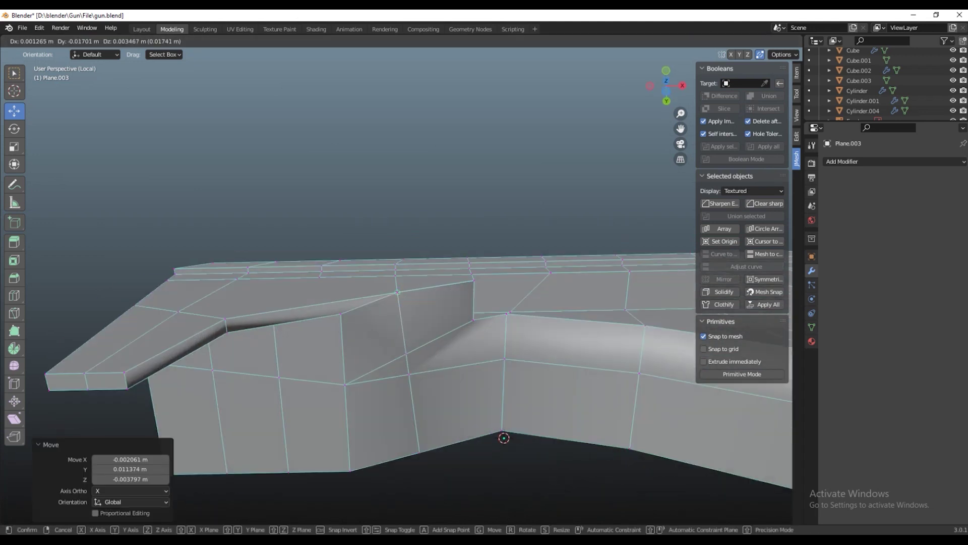
click(503, 437)
drag(504, 438, 497, 413)
click(438, 392)
drag(439, 392, 484, 283)
- Raise another selected arch vertex slightly in Z
key(alt+z)
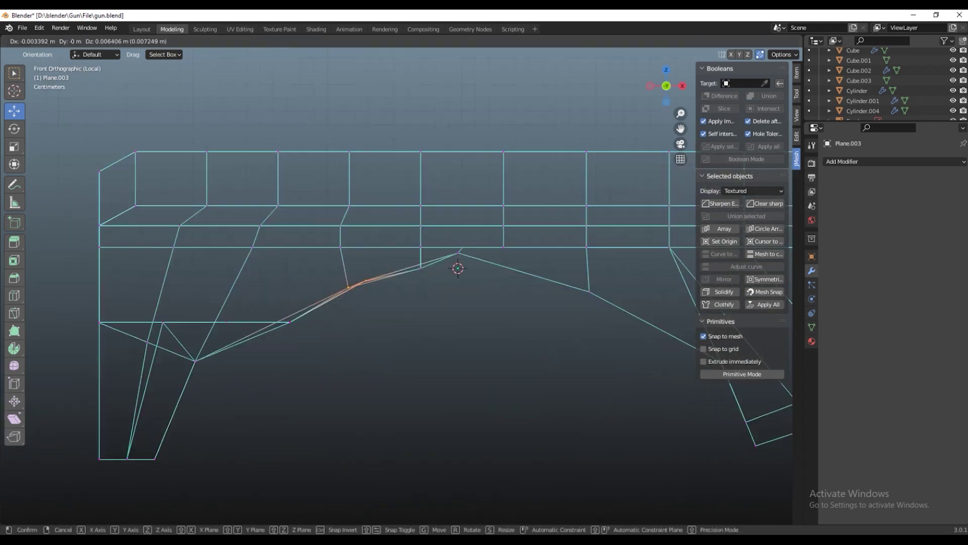
key(alt+z)
key(alt+z)
key(alt+z)
key(alt+z)
scroll(up, 3)
drag(259, 257, 259, 259)
drag(427, 214, 427, 208)
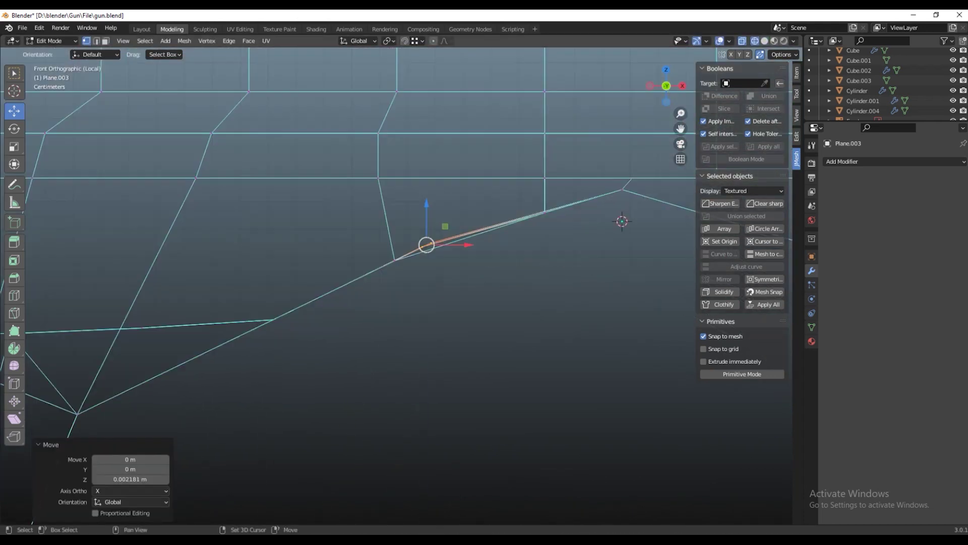
key(Return)
- Move the vertex again along global Z and zoom to check the arch
key(KP_Decimal)
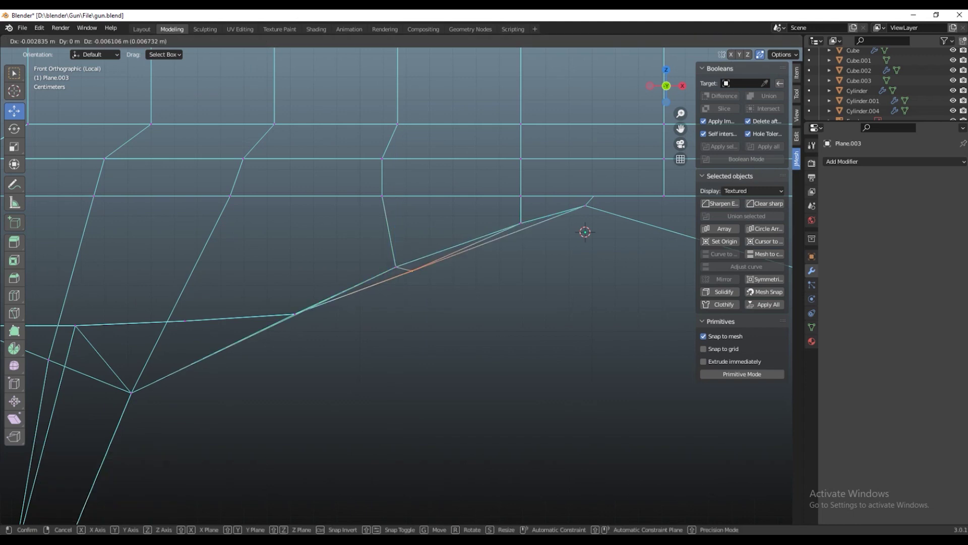
key(z)
key(Return)
scroll(down, 3)
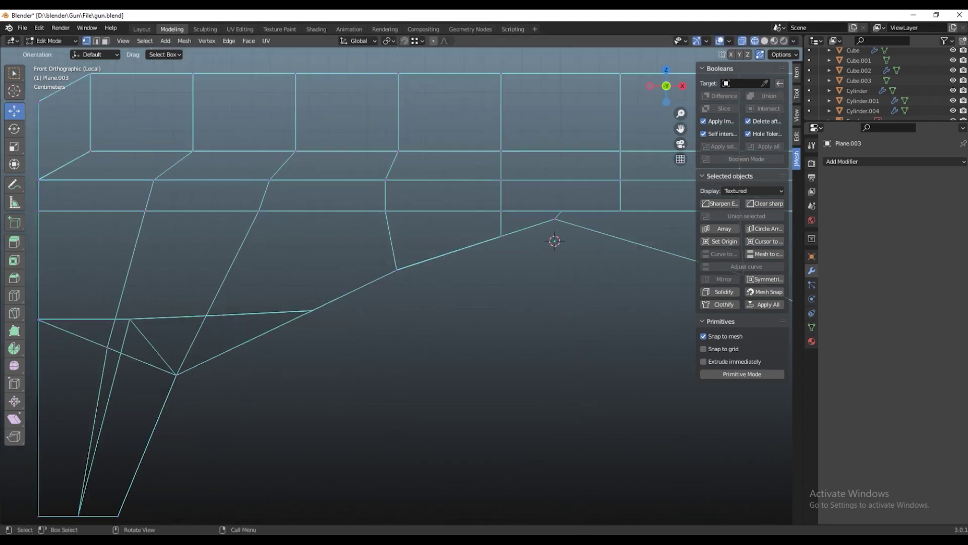
scroll(up, 3)
scroll(down, 3)
- Add a centred edge loop, nudge it along X, then dissolve an extra loop
drag(463, 267, 353, 323)
key(ctrl+r)
click(449, 325)
right_click(449, 325)
key(g)
click(443, 302)
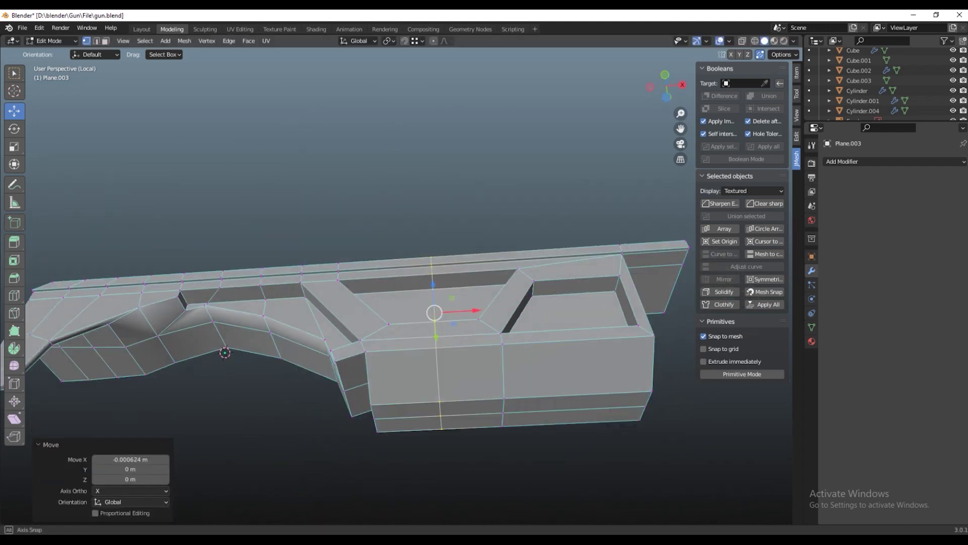
key(ctrl+x)
scroll(up, 3)
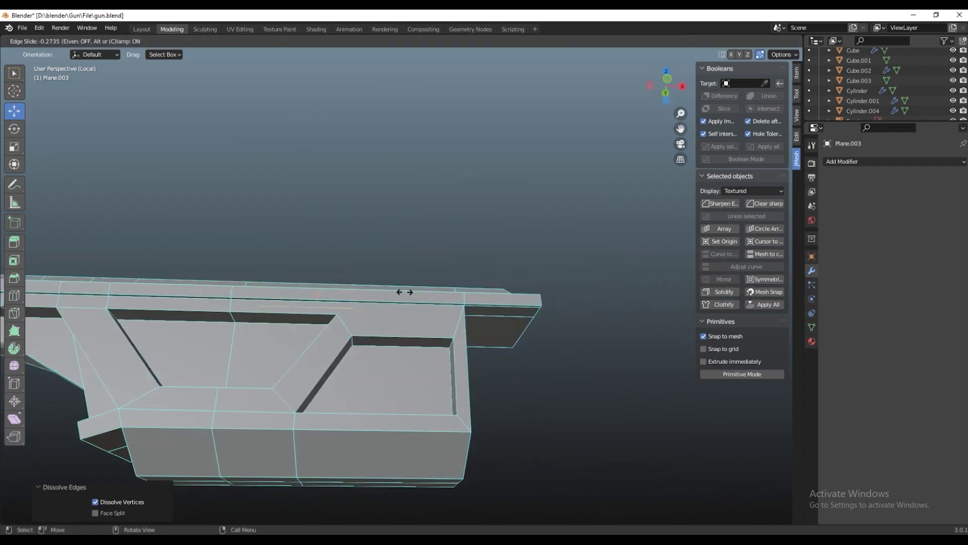
right_click(405, 291)
- Add another centred edge loop and adjust a vertex in wireframe view
drag(411, 367, 402, 341)
scroll(up, 3)
key(ctrl+r)
click(418, 317)
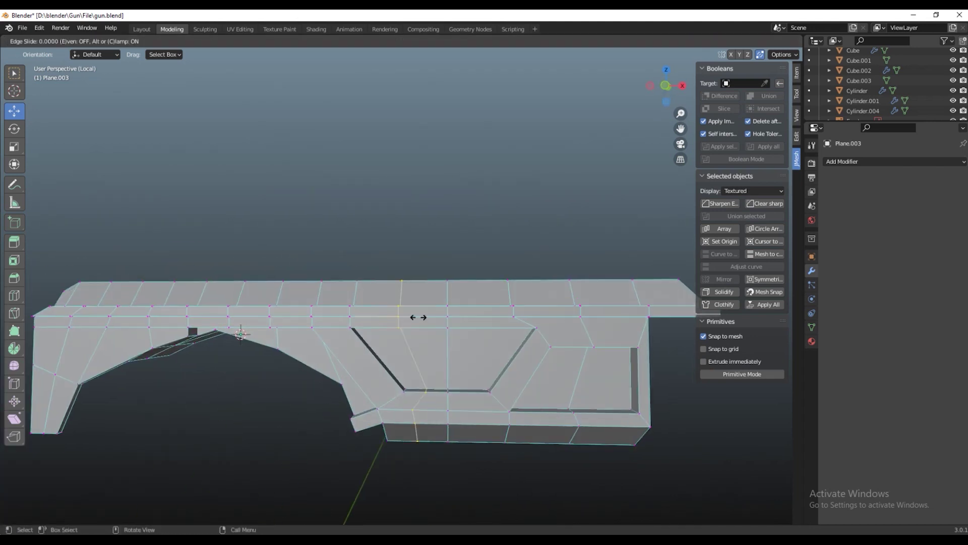
right_click(418, 317)
key(shift+z)
click(405, 389)
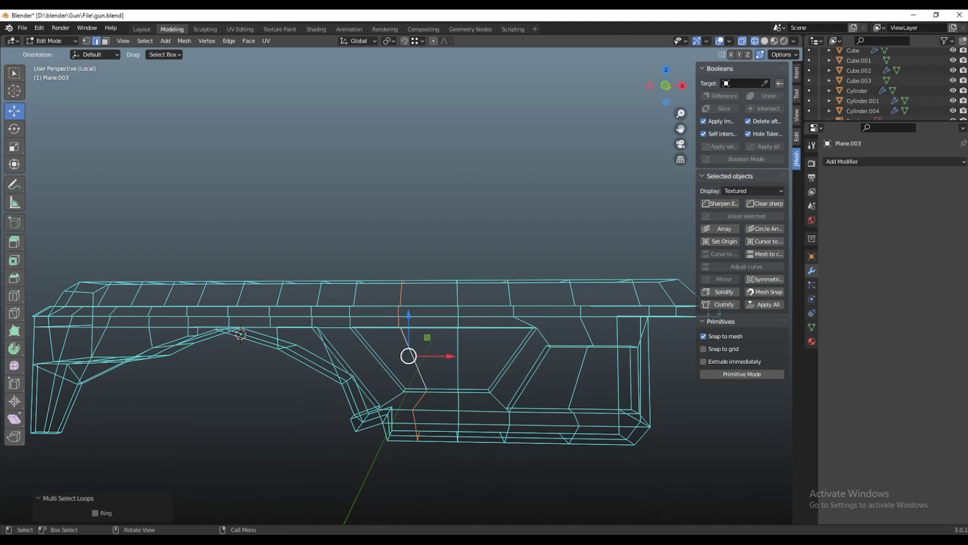
key(Return)
scroll(down, 3)
- Move a top-rail vertex along X, return to solid shading and save
drag(404, 343, 383, 272)
click(384, 237)
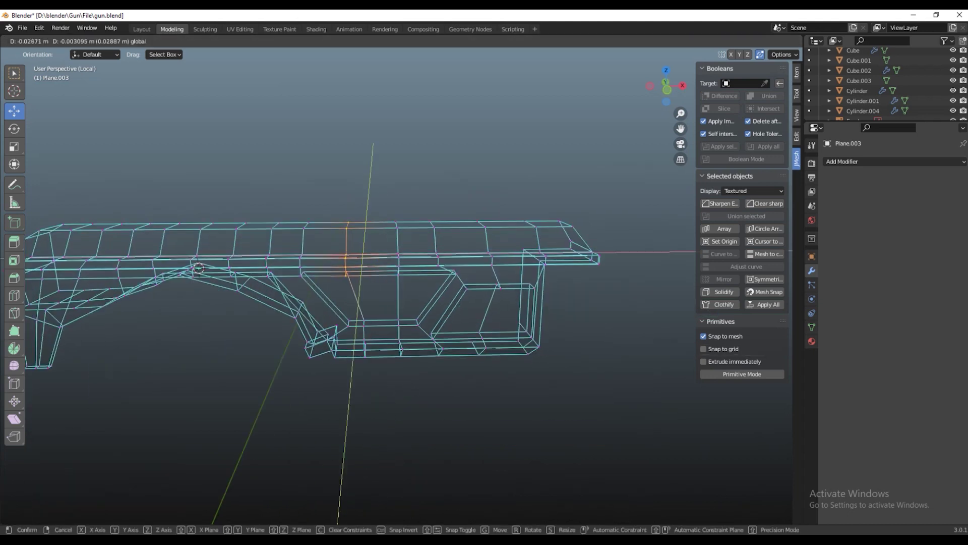
drag(404, 237, 388, 246)
drag(388, 246, 454, 227)
key(Tab)
key(shift+z)
key(ctrl+s)
- Add an edge loop to the top rail and move its vertices along Y
key(Tab)
key(ctrl+r)
click(397, 269)
drag(397, 268, 426, 234)
drag(432, 233, 435, 449)
drag(435, 448, 380, 409)
key(1)
drag(383, 302, 434, 283)
- Slide the top-rail vertices along Y, select the path to the corner and save
drag(398, 132, 401, 132)
key(KP_Decimal)
drag(348, 333, 335, 344)
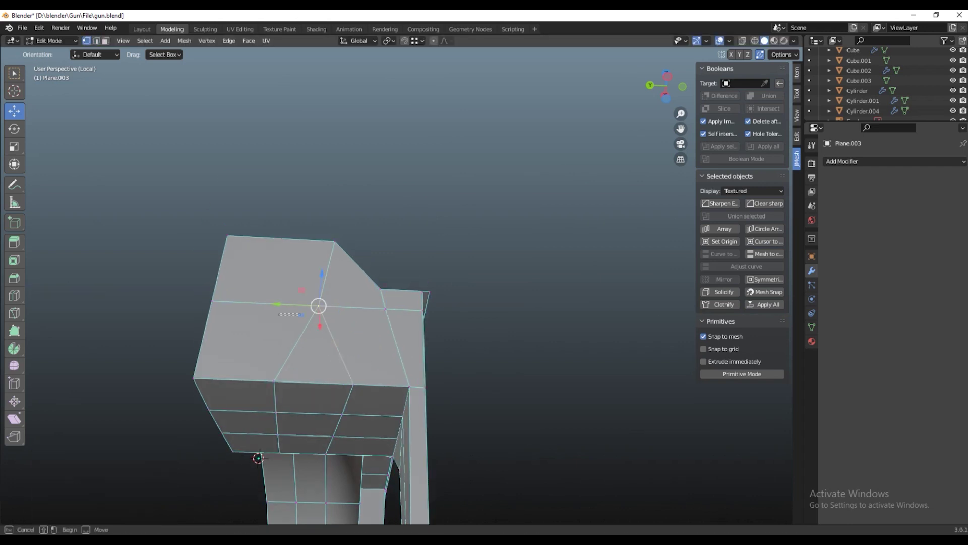
drag(319, 306, 353, 252)
key(g)
key(y)
drag(378, 199, 341, 257)
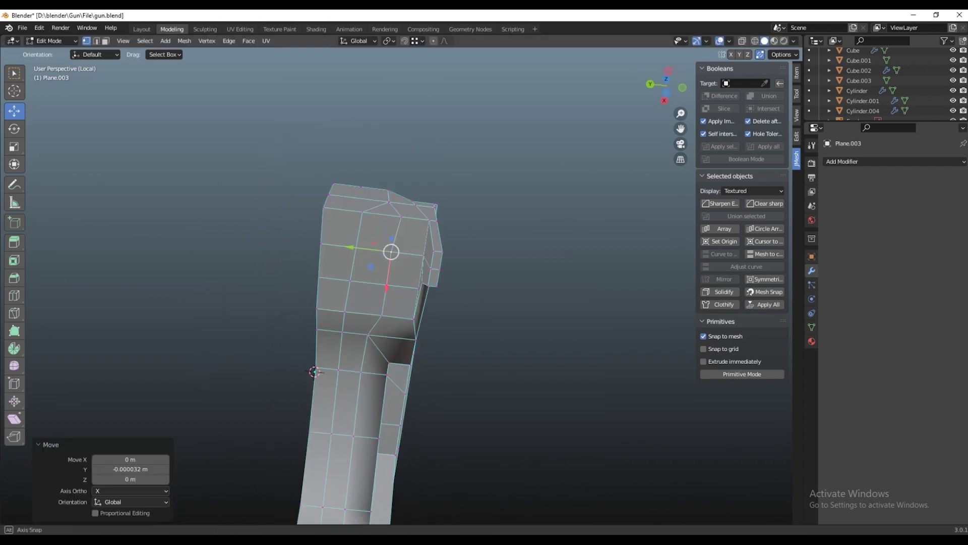
click(341, 258)
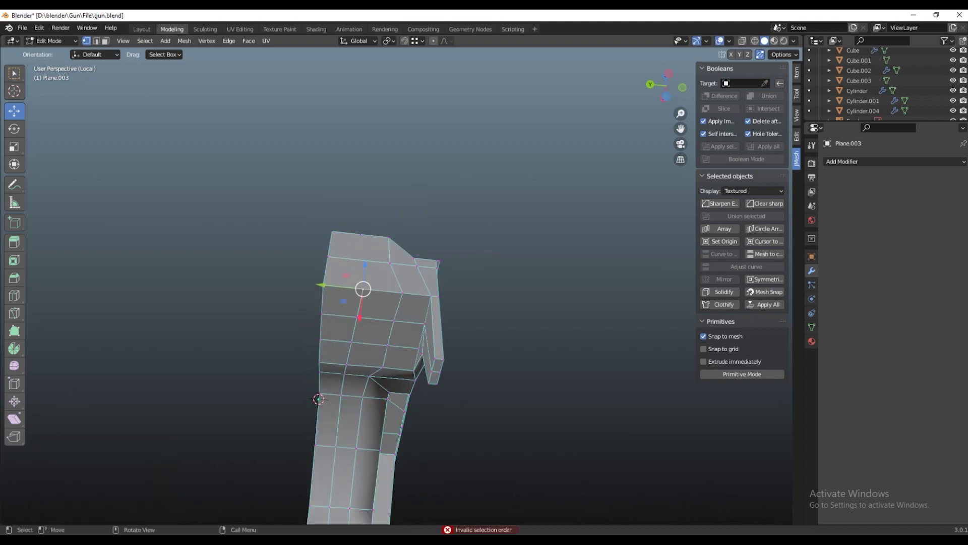
drag(363, 289, 323, 227)
key(ctrl+s)
- Add a centred edge loop and compare the frame with the gun concept art
key(ctrl+r)
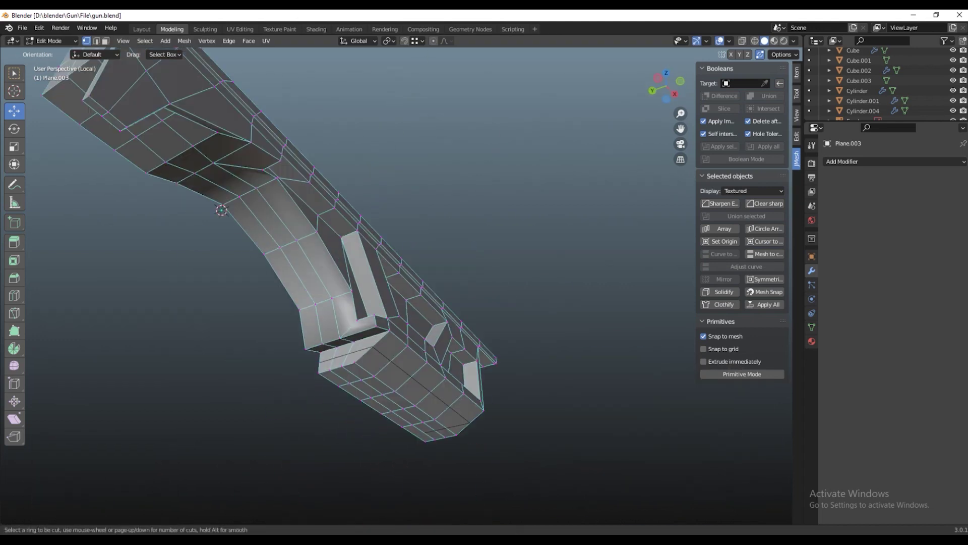
drag(221, 210, 208, 282)
click(208, 295)
right_click(208, 294)
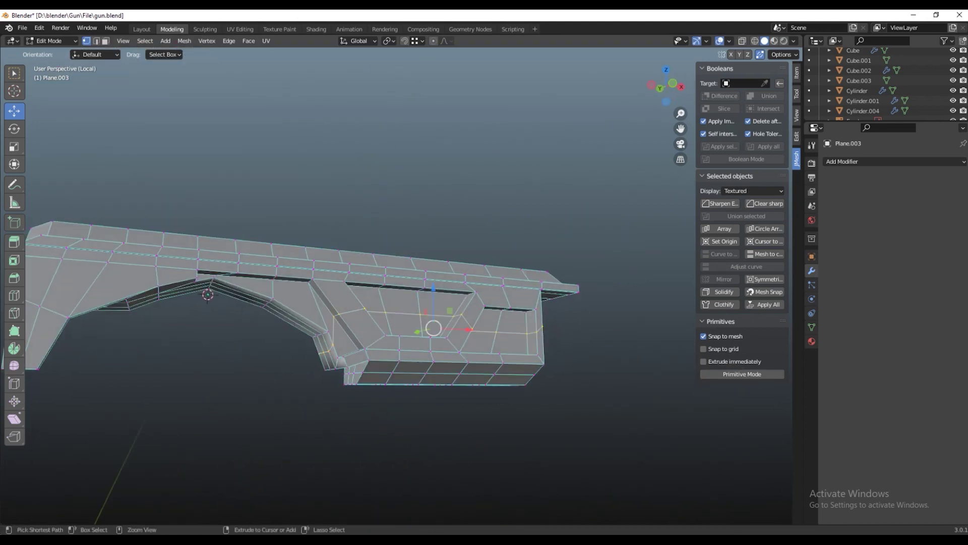
key(alt+Tab)
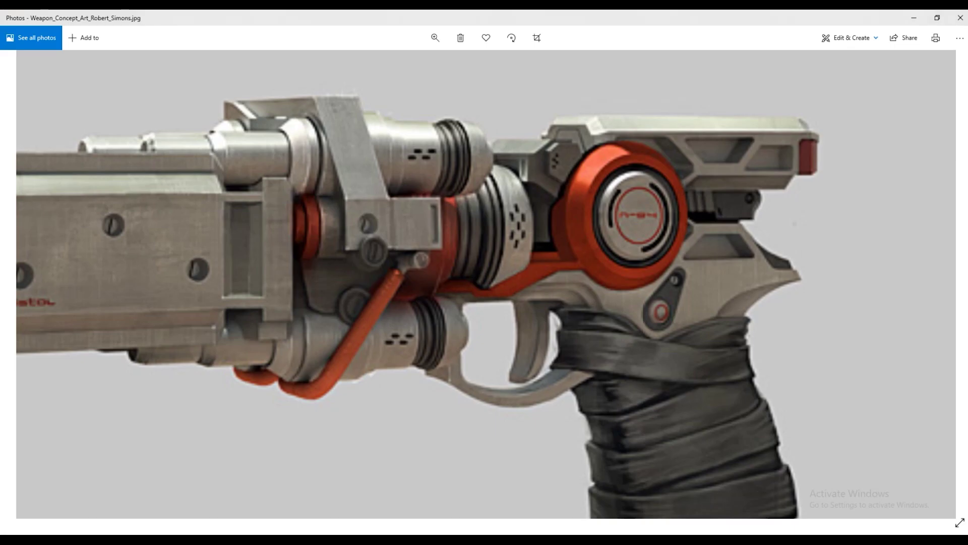
key(alt+Tab)
- Delete the front block's face that points toward the gun
drag(323, 302, 353, 282)
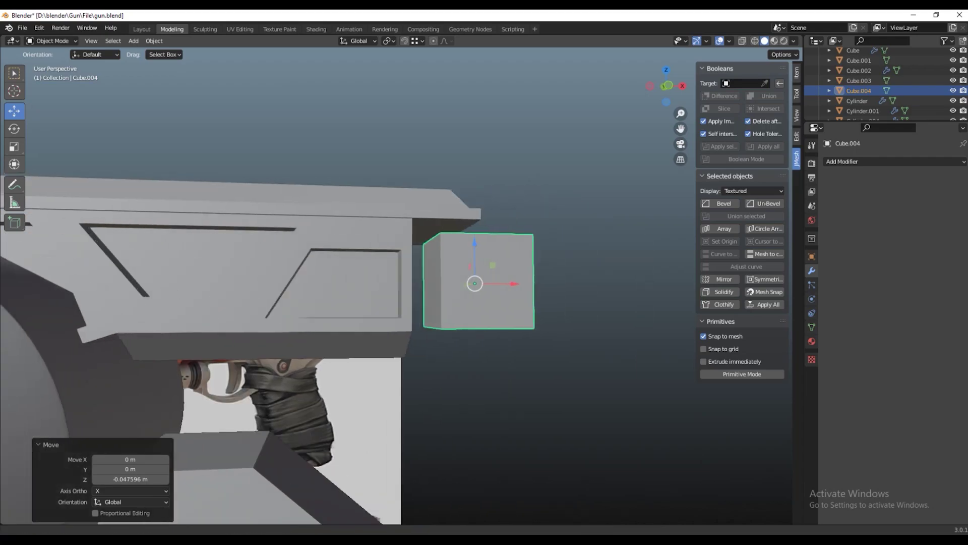
key(g)
key(x)
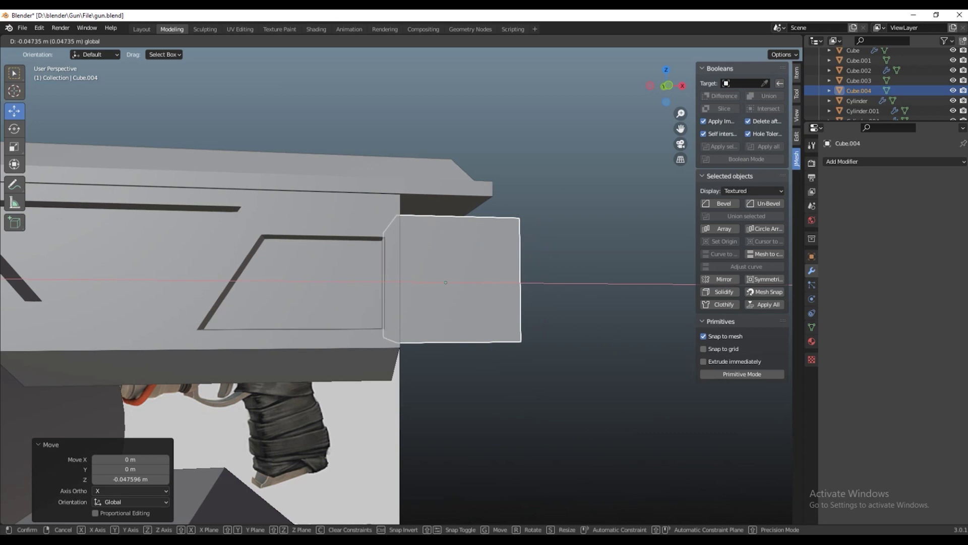
key(Escape)
drag(454, 303, 484, 300)
key(Tab)
click(483, 299)
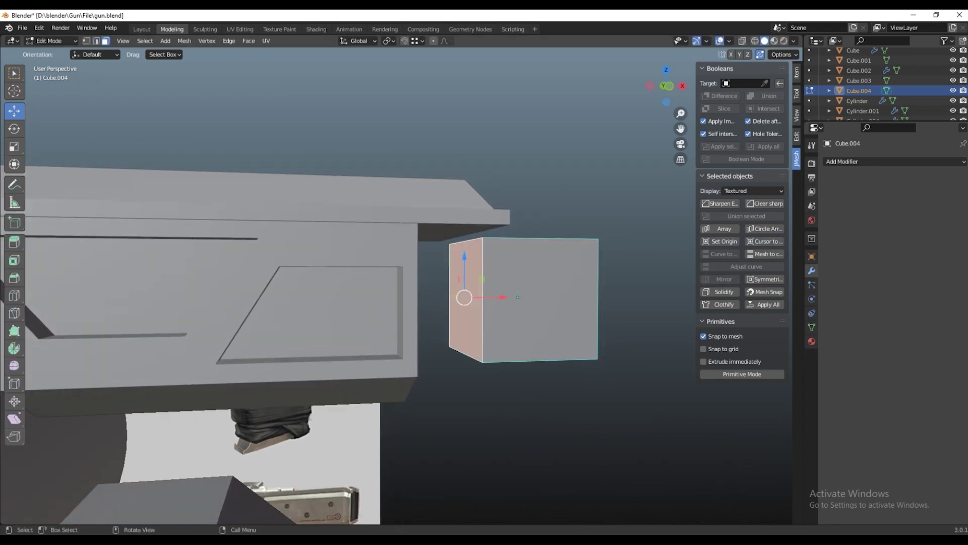
key(x)
click(419, 234)
- Slide the block along X into position against the top cover
drag(504, 297, 454, 292)
key(Tab)
key(g)
key(x)
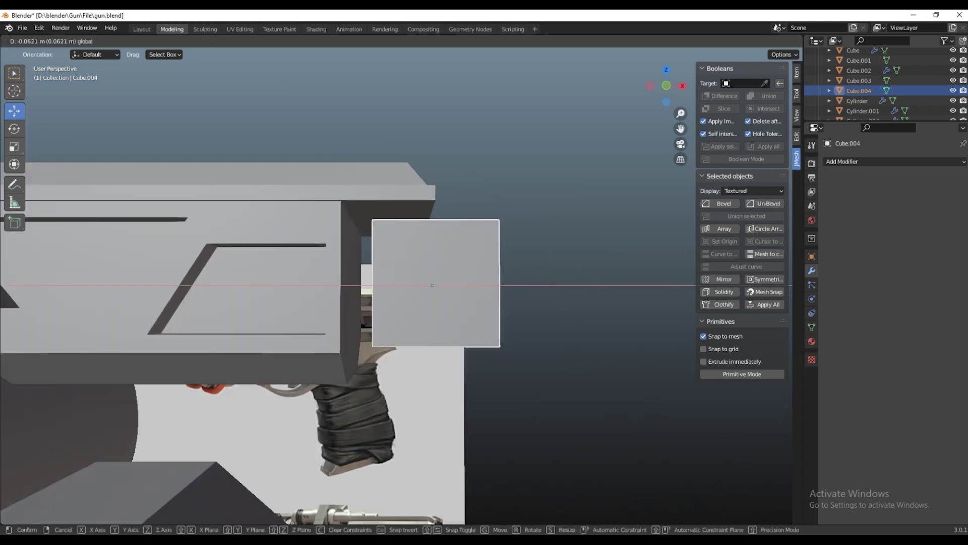
key(Return)
- Extrude the block's bottom face slightly downward
drag(454, 292, 383, 328)
key(Tab)
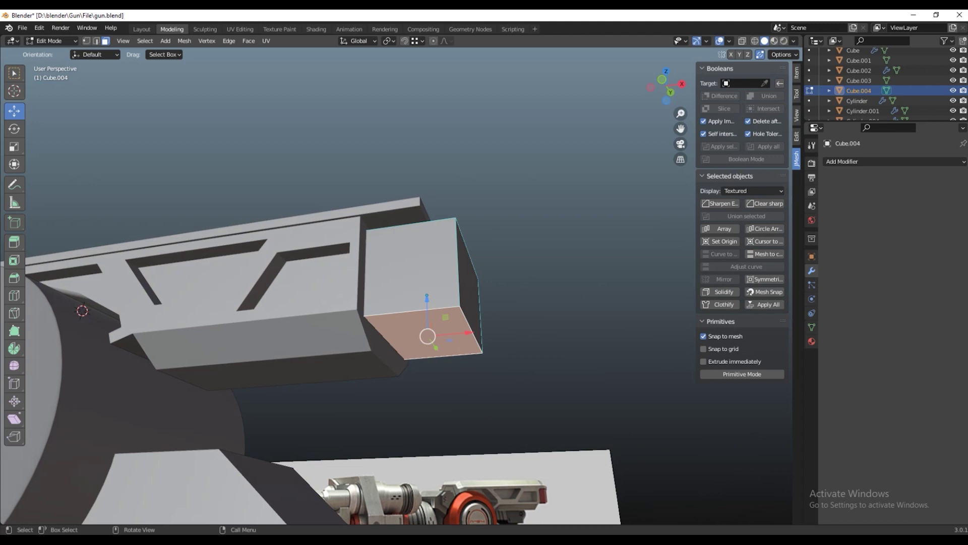
drag(427, 297, 427, 295)
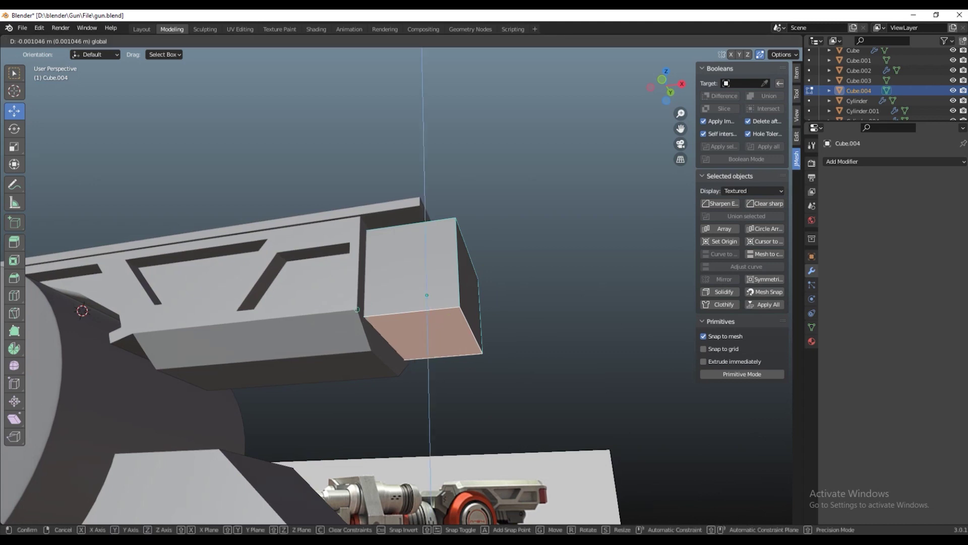
right_click(426, 295)
drag(426, 296, 420, 327)
drag(420, 302, 420, 305)
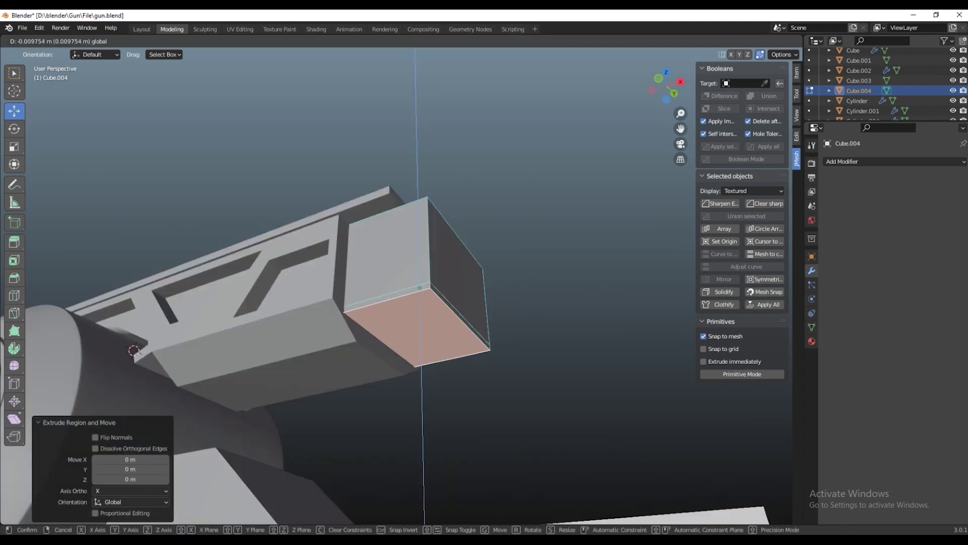
click(417, 312)
- Isolate the block in local view and delete its selected face
key(KP_Divide)
drag(418, 313, 323, 343)
key(x)
click(305, 378)
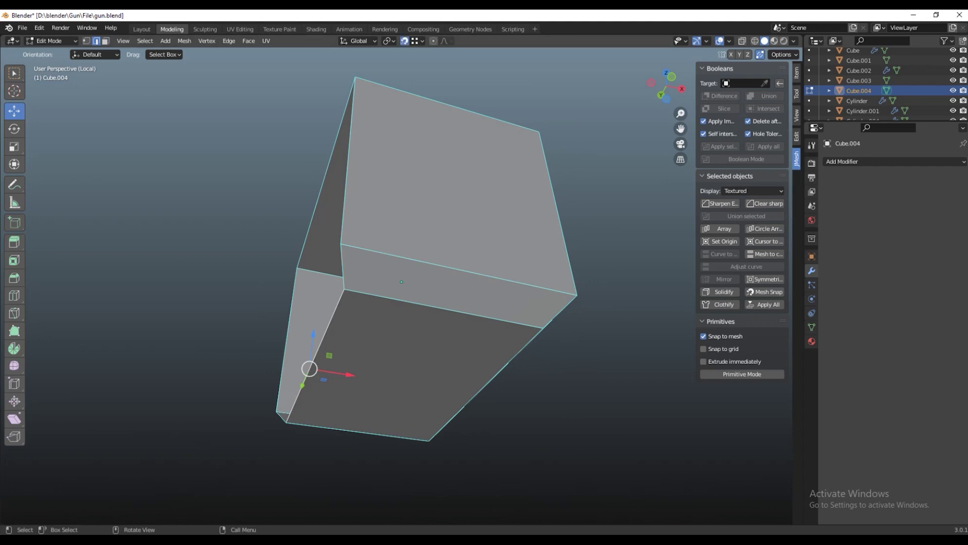
- Lengthen the block by shifting its end face along X, then leave local view
key(g)
key(x)
key(Return)
drag(403, 282, 384, 242)
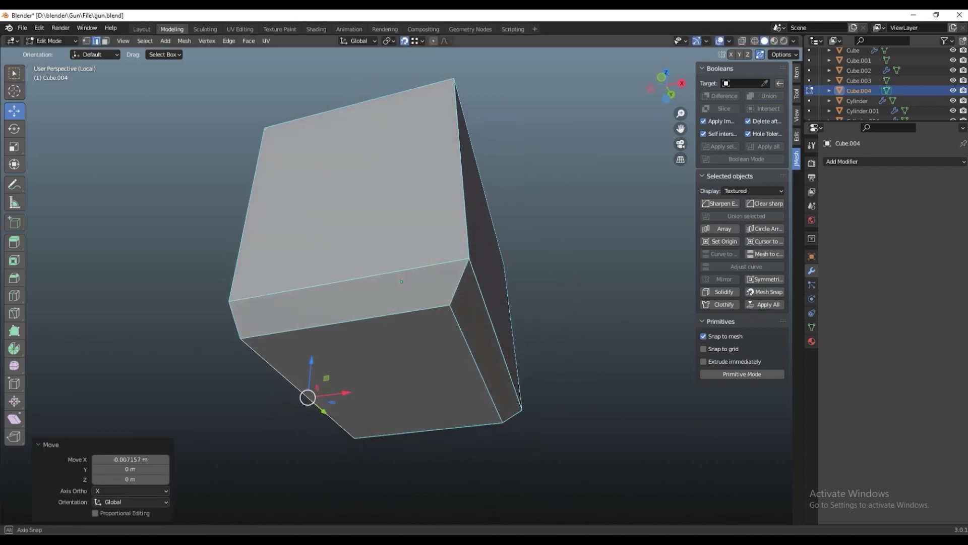
drag(403, 282, 348, 247)
key(KP_Divide)
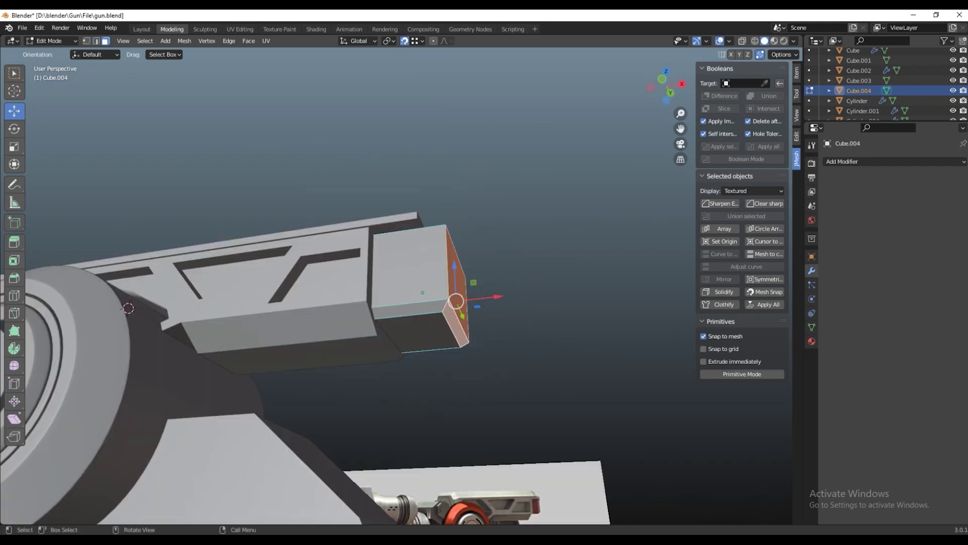
key(g)
key(x)
click(426, 303)
drag(426, 302, 340, 308)
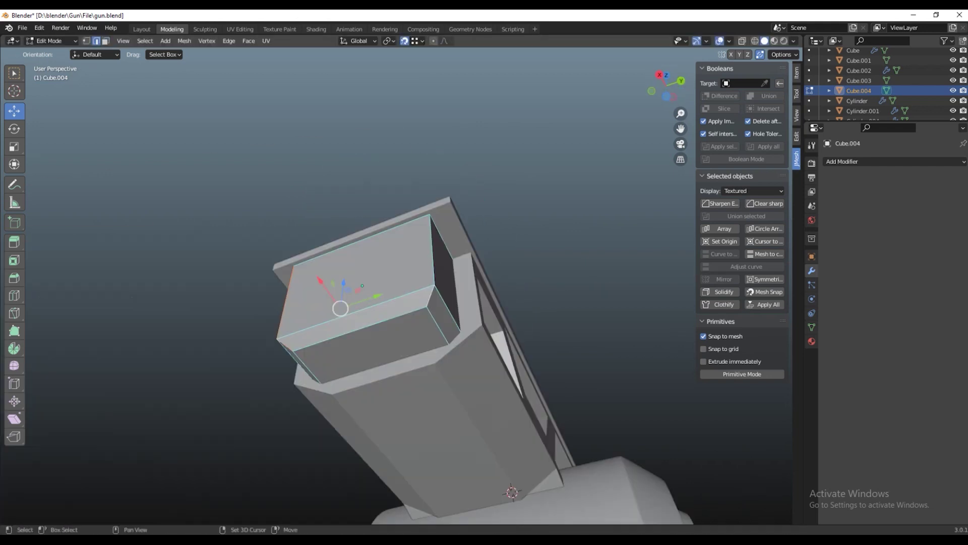
drag(383, 282, 399, 277)
- Bevel the block's edges with a 0.455 m single-segment bevel
right_click(399, 277)
key(Escape)
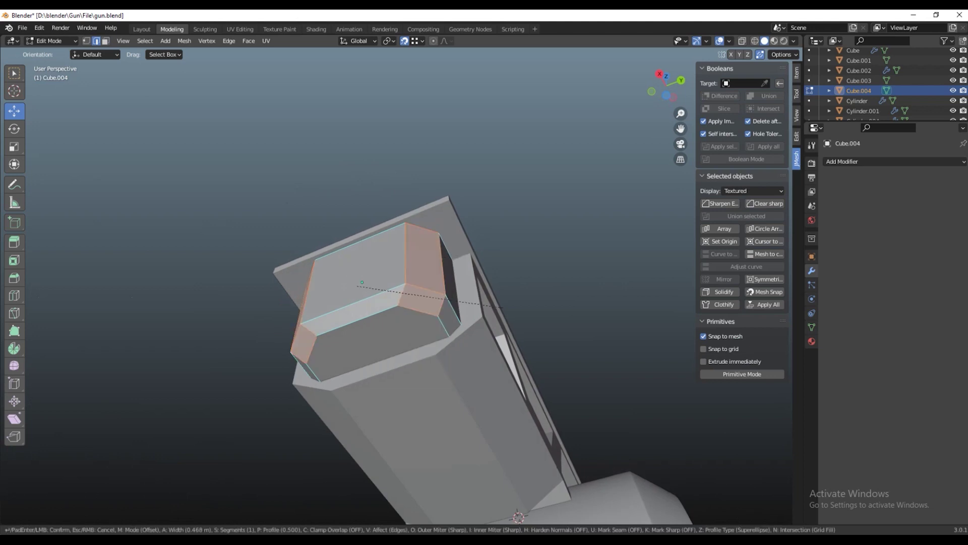
click(502, 306)
right_click(454, 174)
key(Escape)
drag(454, 174, 384, 293)
- Switch from the block to editing the top cover mesh Plane.003
key(Tab)
click(303, 328)
key(Tab)
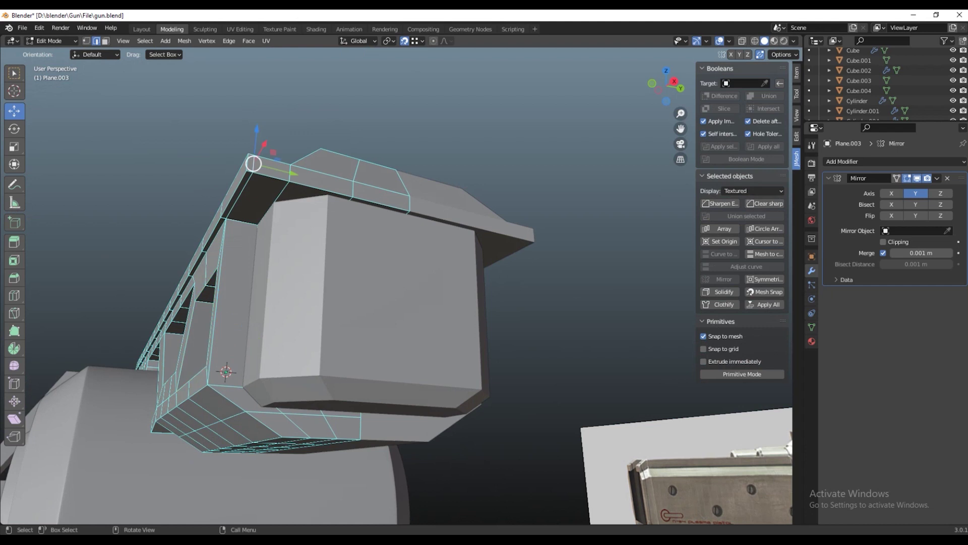
- Reposition the cover's front corner vertices and dissolve the selected edges
key(Return)
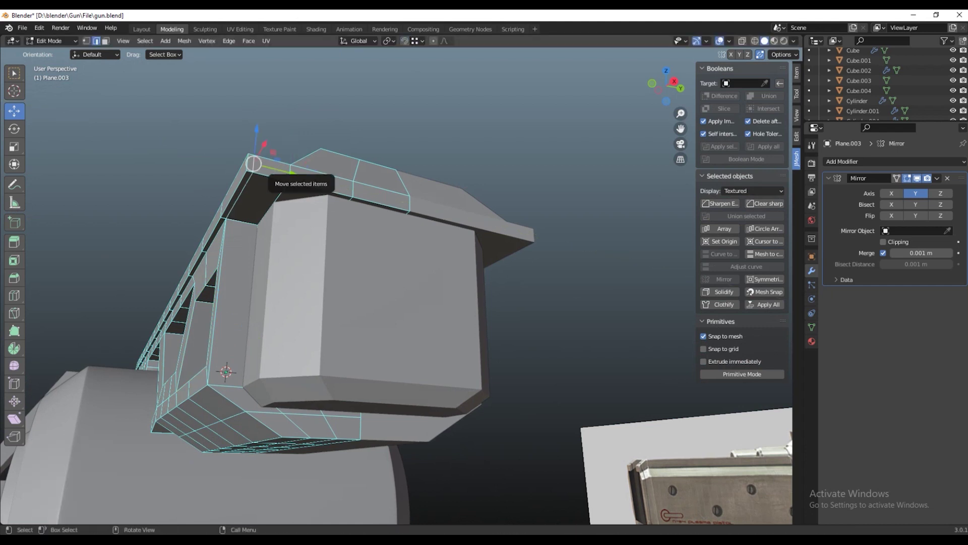
drag(254, 163, 262, 166)
key(Return)
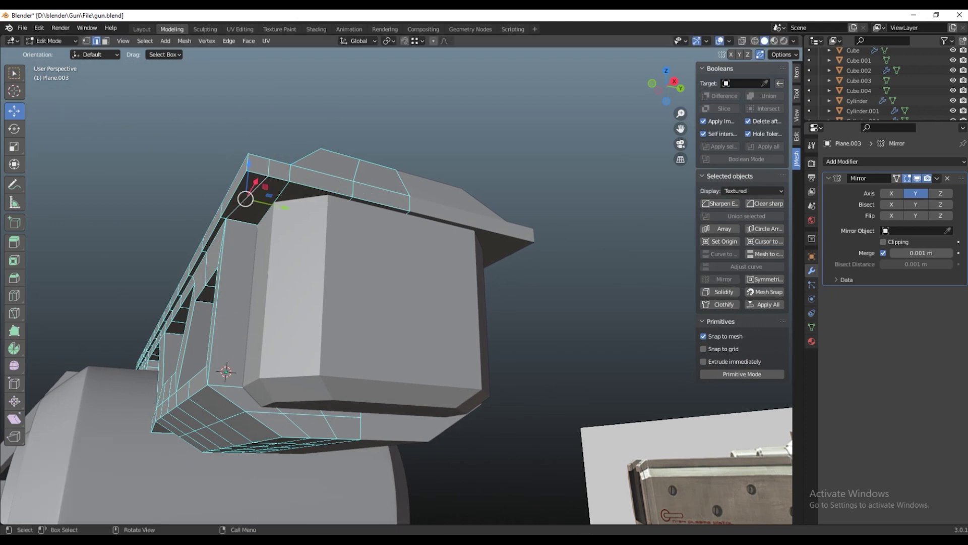
drag(403, 252, 353, 242)
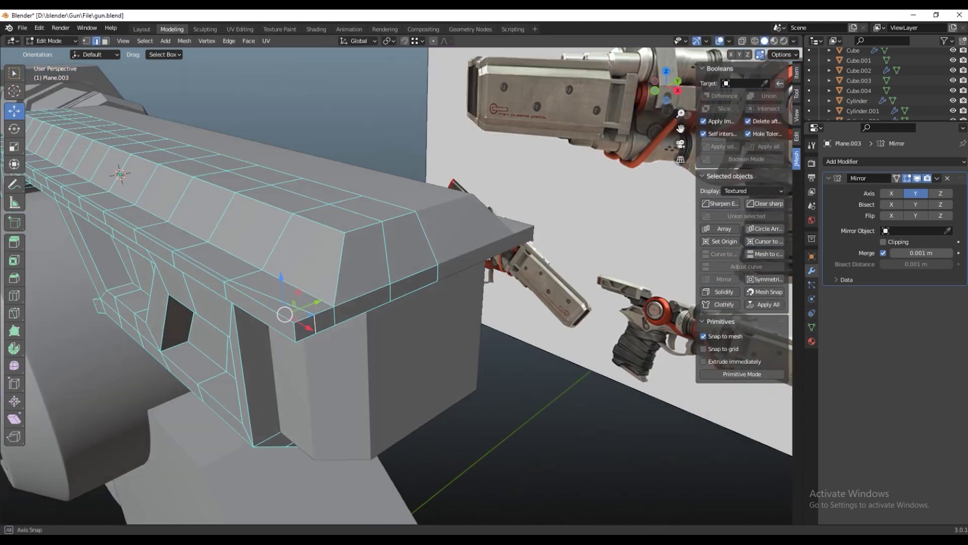
key(x)
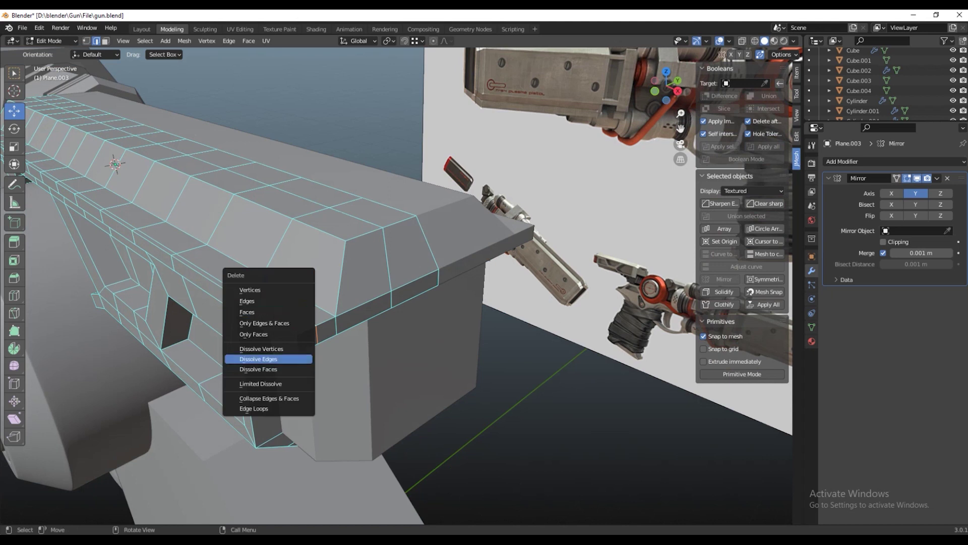
click(258, 359)
- Bevel the cover's front corner edge by 0.0243 m
drag(258, 358, 292, 240)
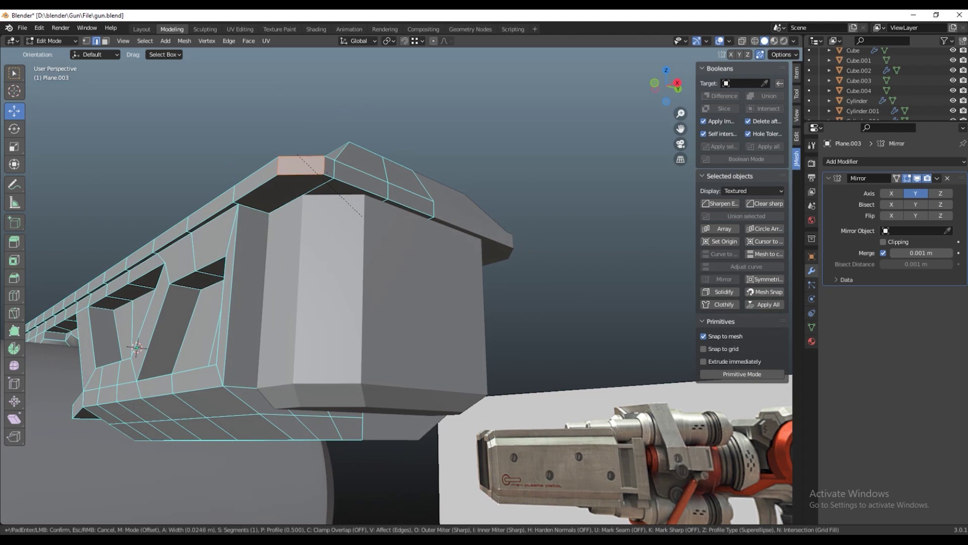
click(362, 216)
drag(362, 217, 434, 187)
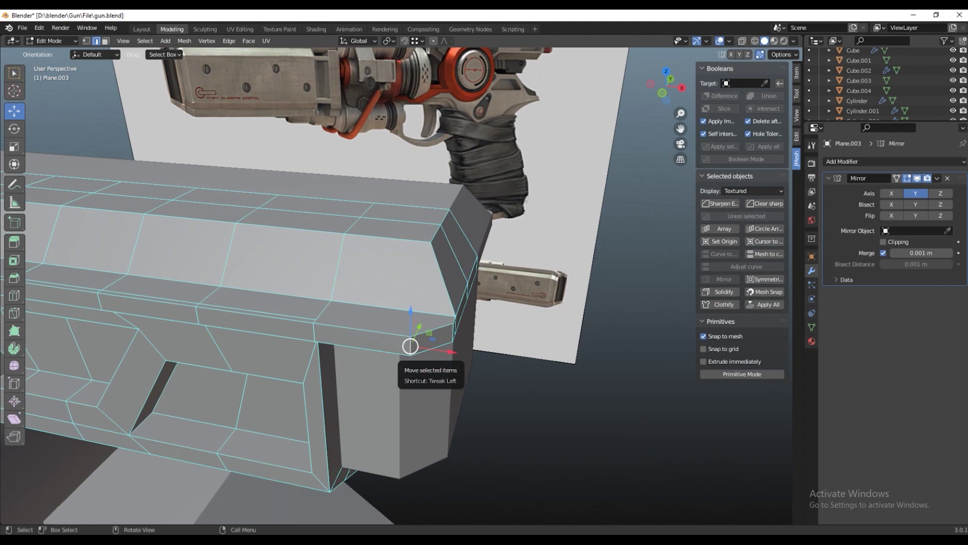
- Vertex-slide the corner points along their edges to fit the new bevel
key(shift+v)
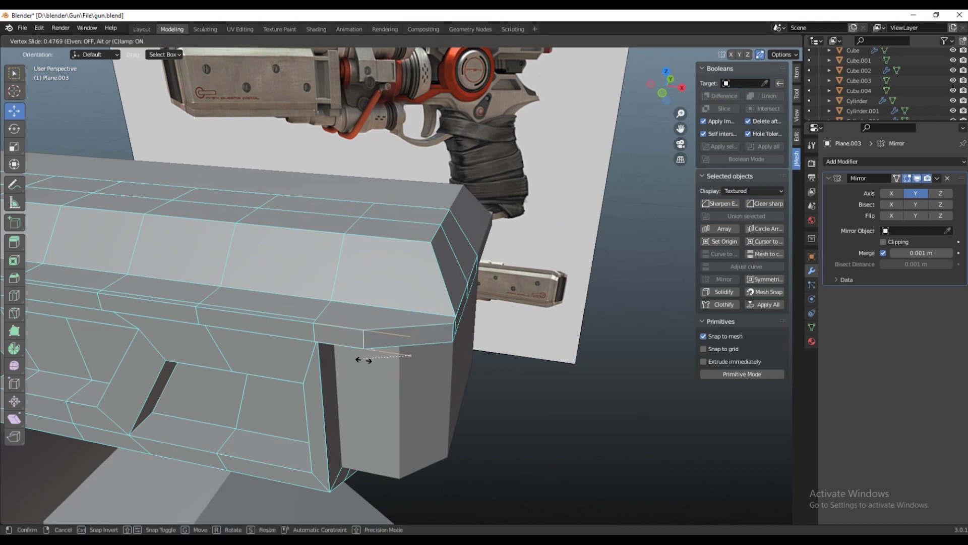
click(366, 361)
drag(367, 361, 312, 283)
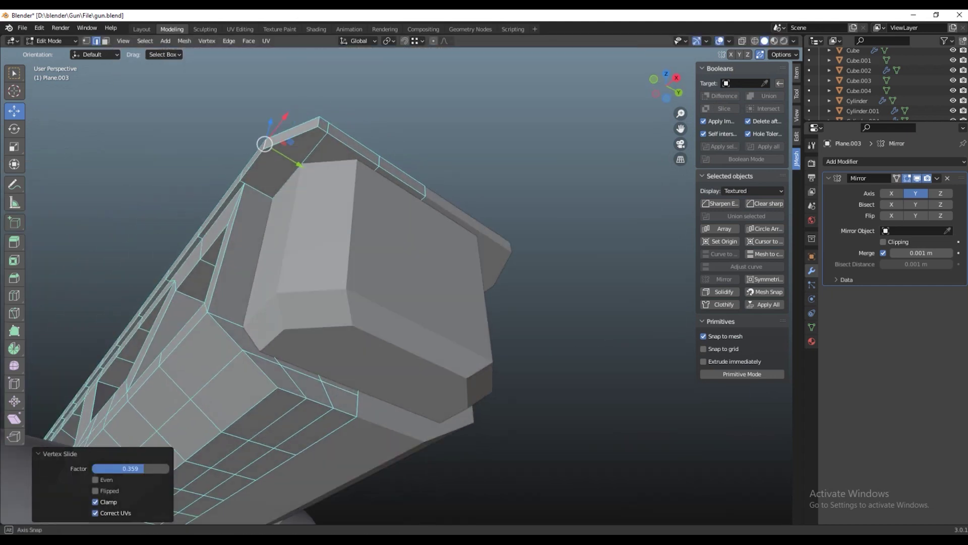
drag(229, 194, 376, 214)
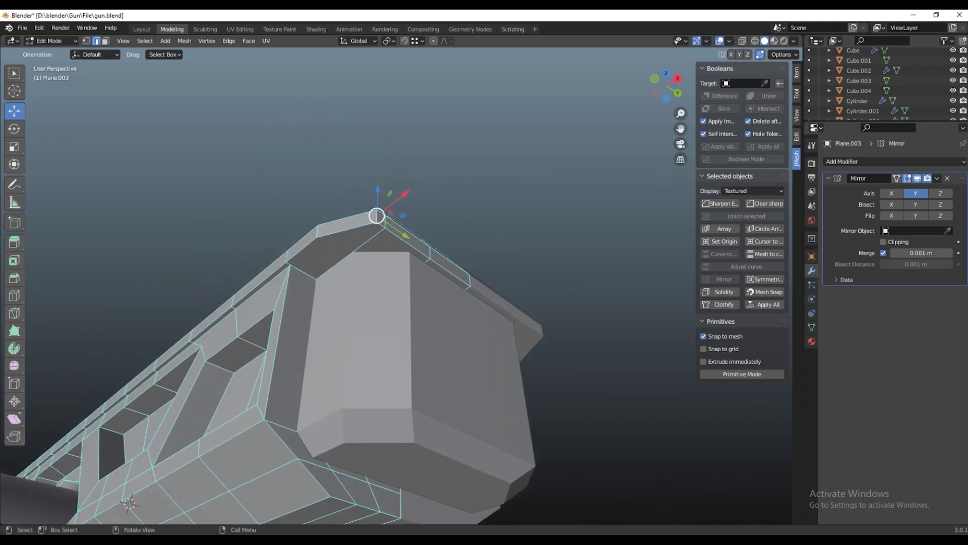
key(shift+v)
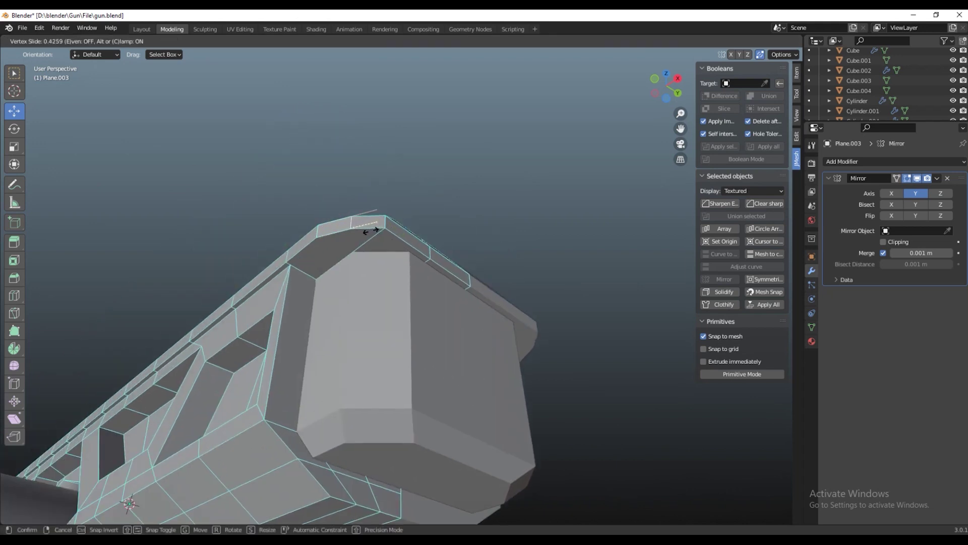
click(369, 230)
drag(371, 227, 411, 197)
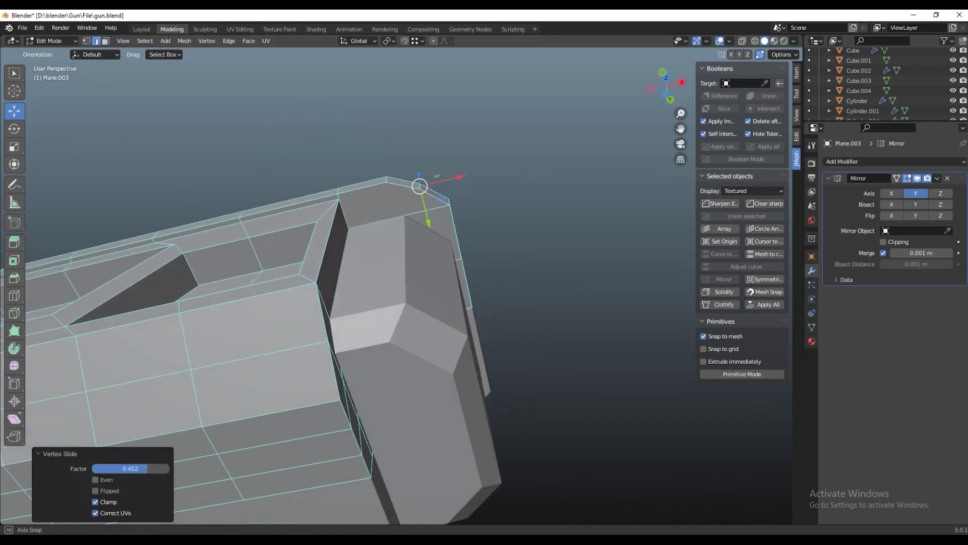
key(shift+v)
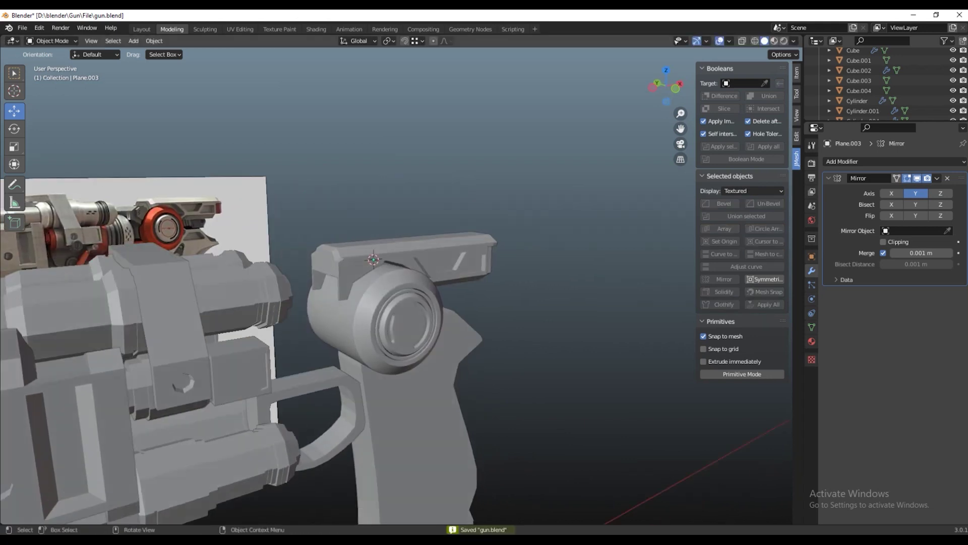
- Add a small cube and place it over the barrel clamp
key(shift+a)
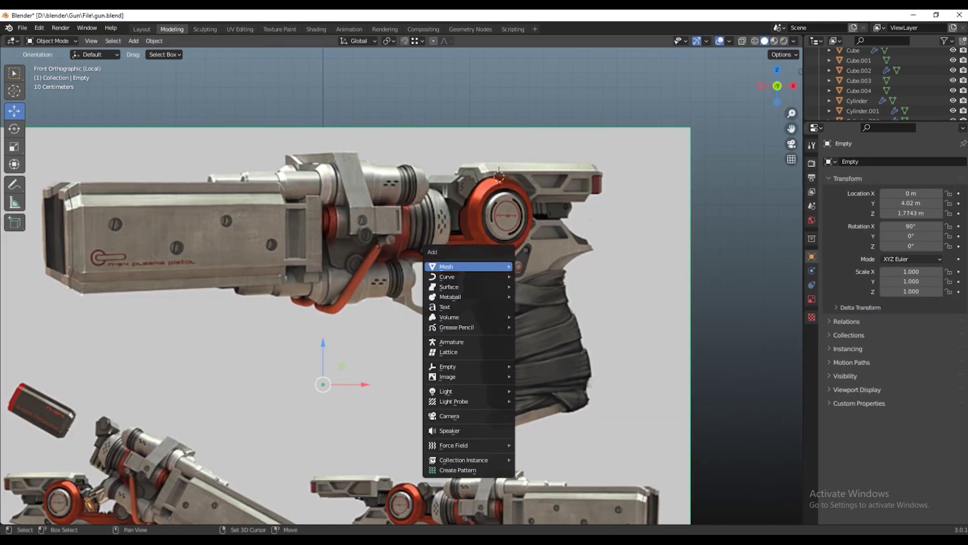
click(538, 276)
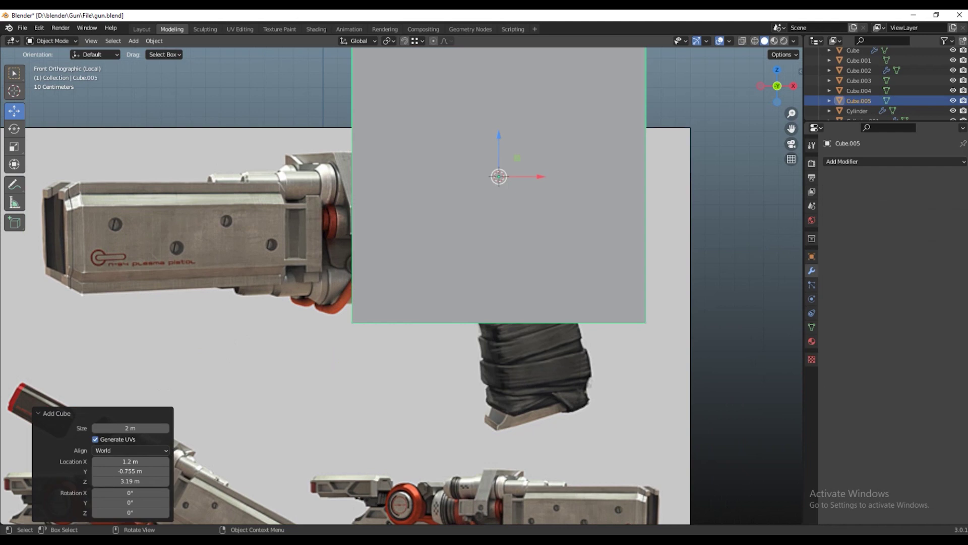
scroll(down, 3)
key(s)
click(450, 231)
scroll(up, 3)
drag(541, 125, 318, 226)
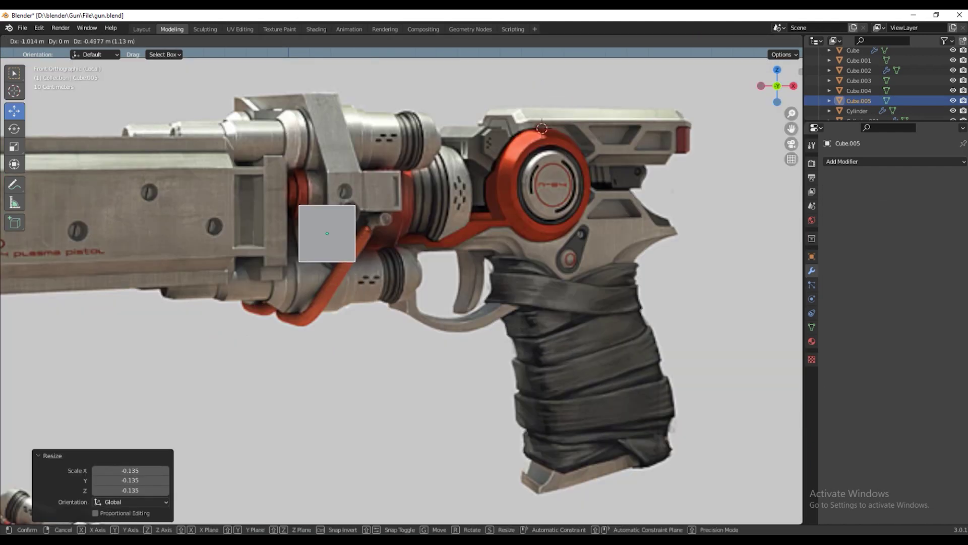
- Delete one of the cube's faces and shift its left-side vertices along X
key(x)
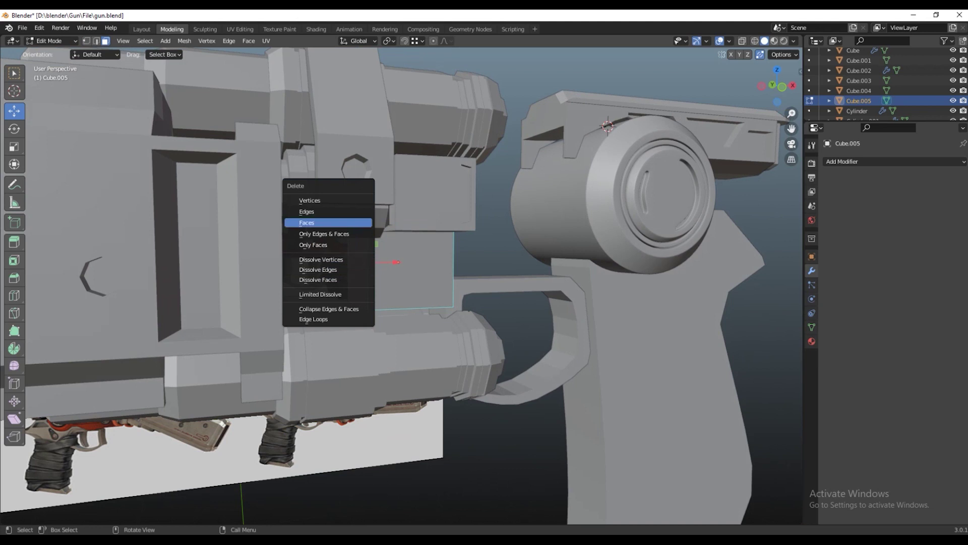
click(308, 222)
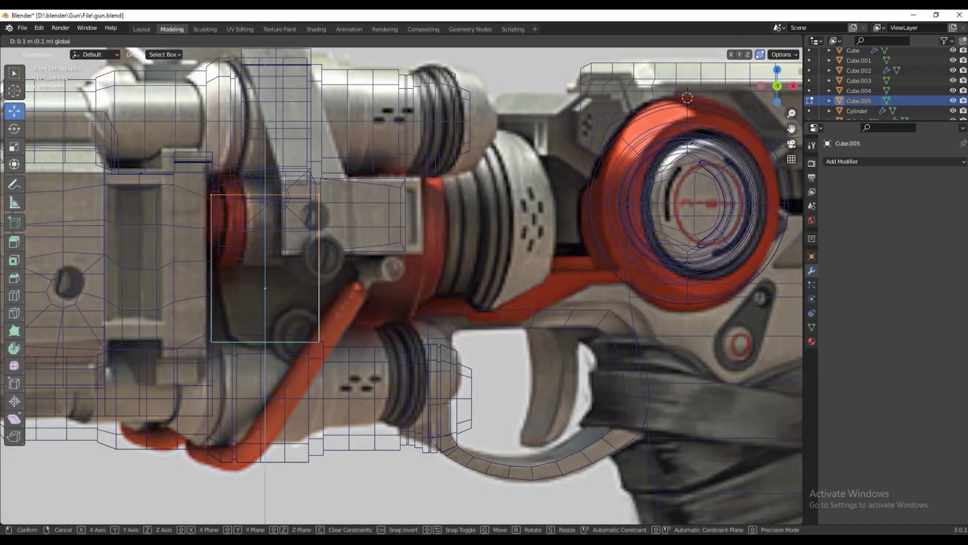
key(Return)
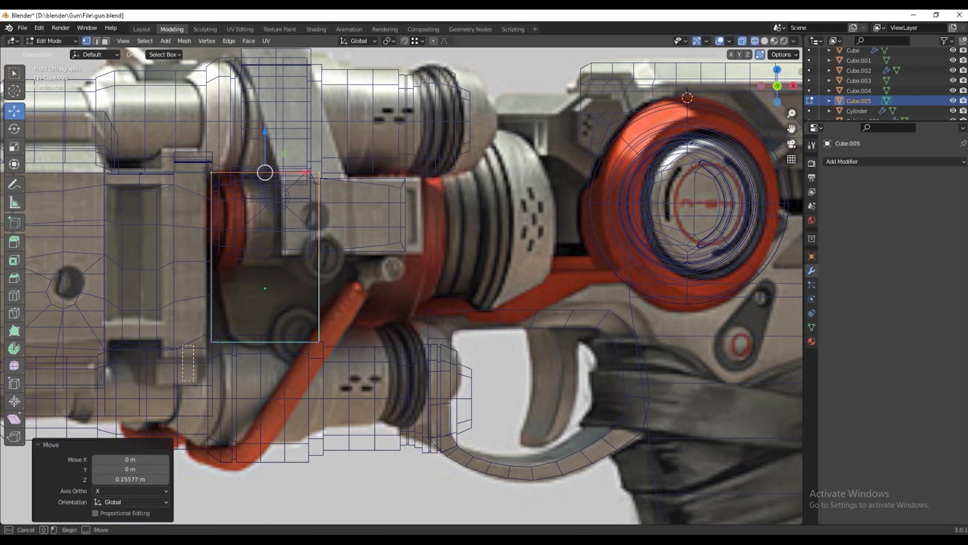
drag(194, 346, 219, 166)
key(g)
key(x)
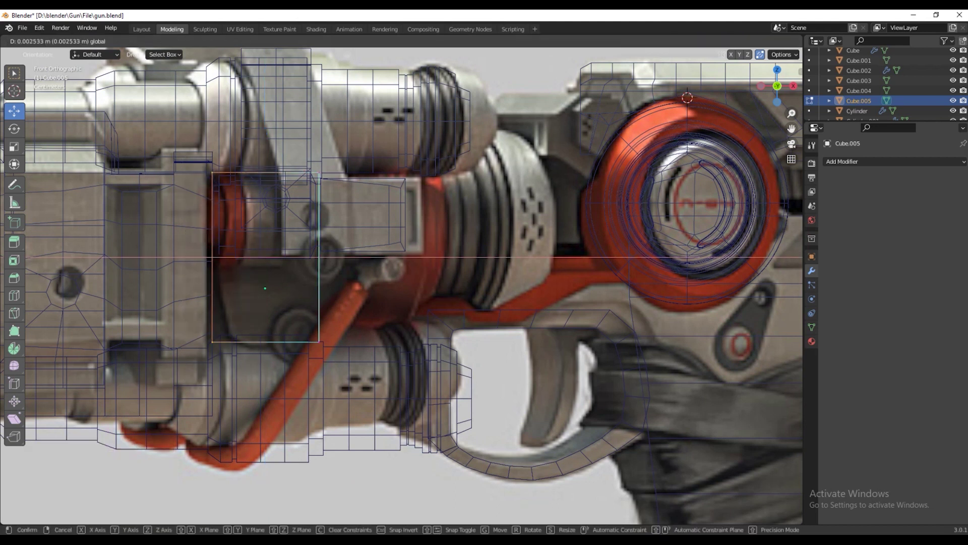
key(Return)
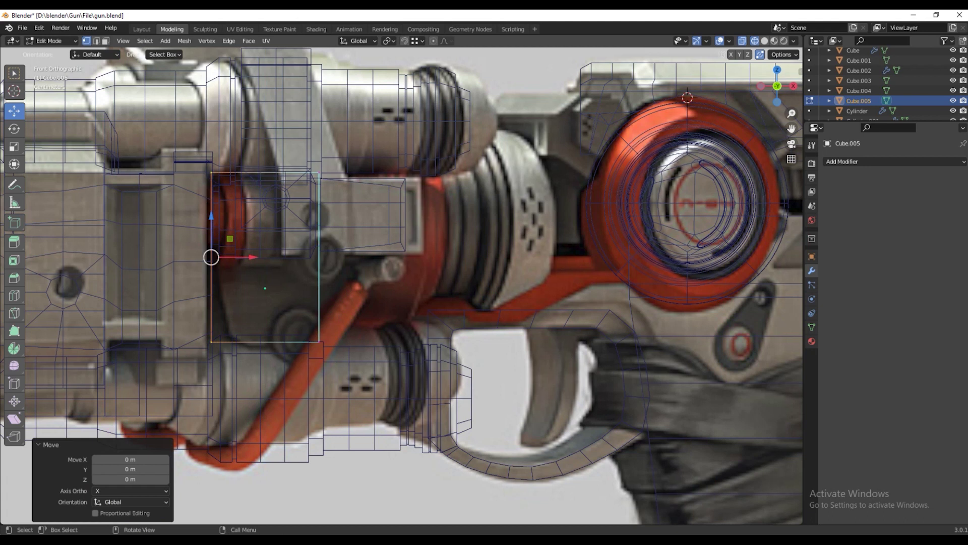
- Move the plate's right-edge vertices along X to match the reference edge
drag(275, 379, 327, 165)
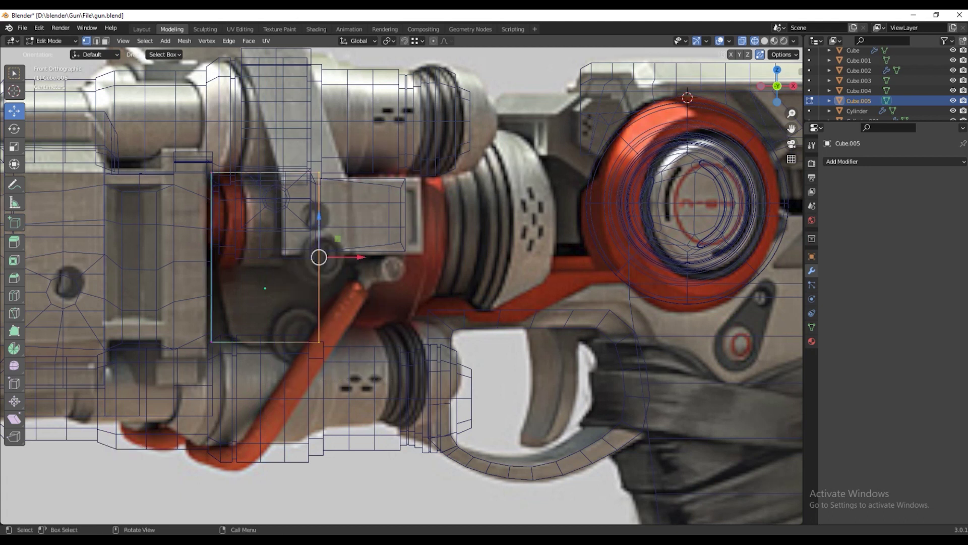
key(g)
key(x)
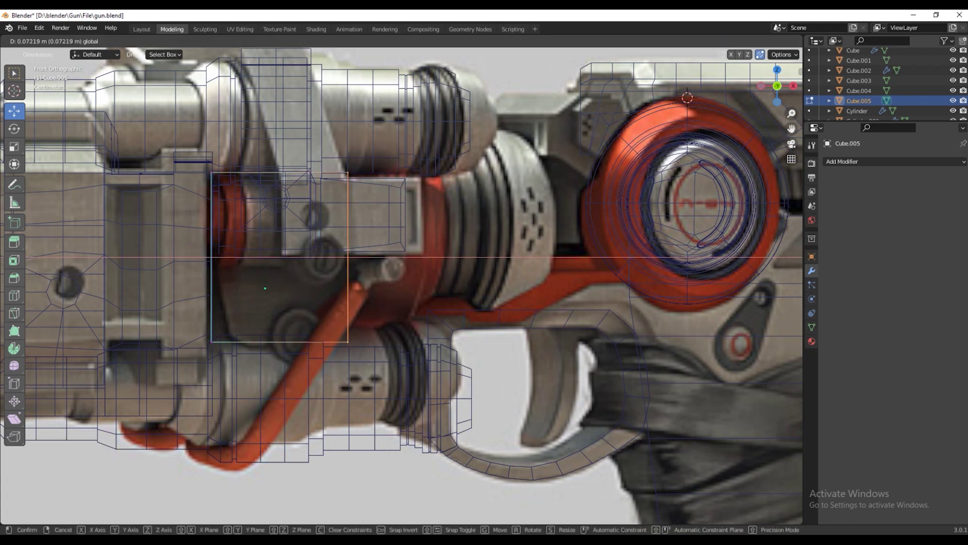
key(Return)
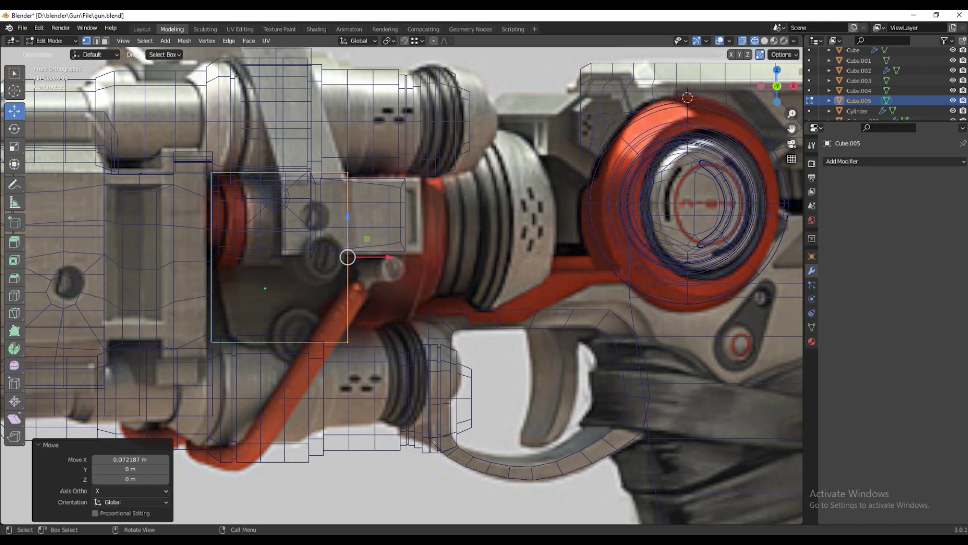
click(303, 380)
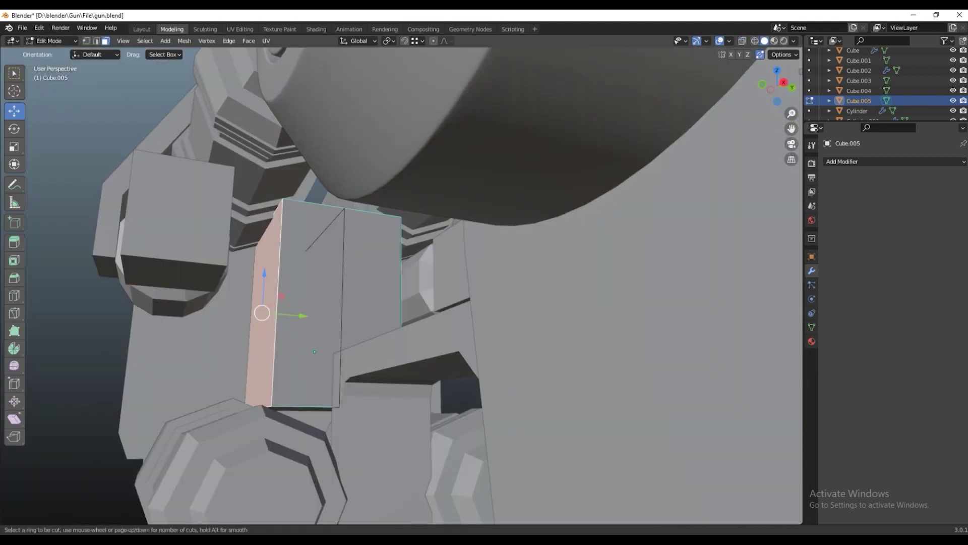
- Add a centred loop cut and delete the plate's right-half faces
click(343, 303)
right_click(343, 302)
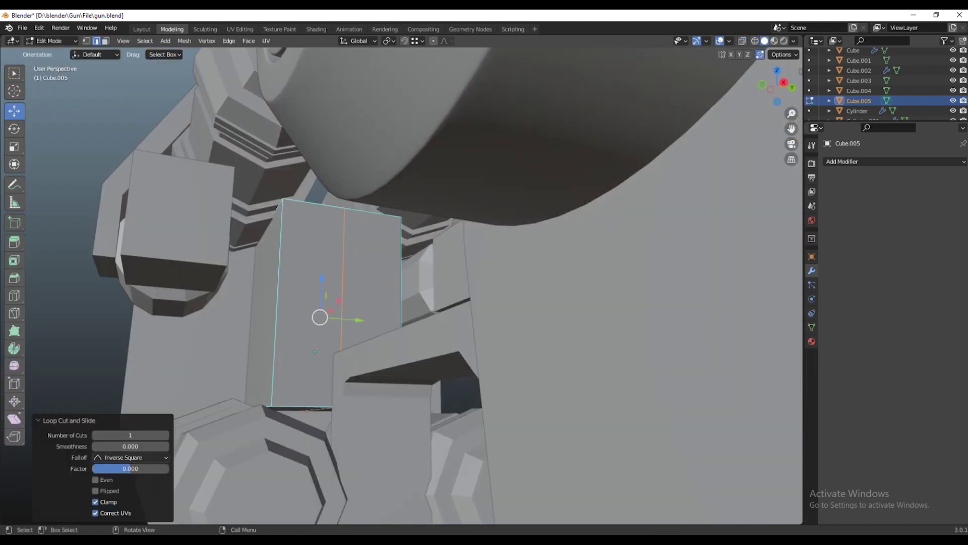
drag(403, 282, 453, 283)
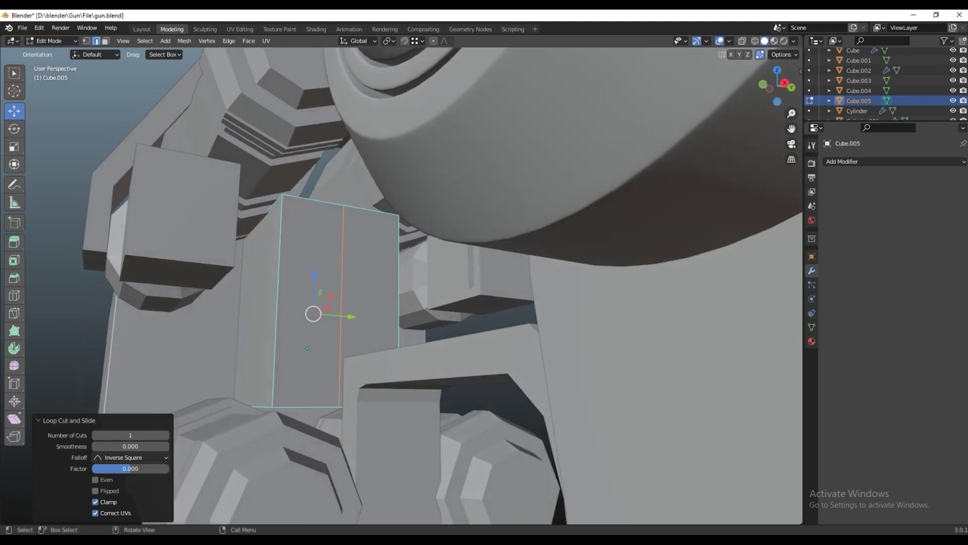
click(371, 293)
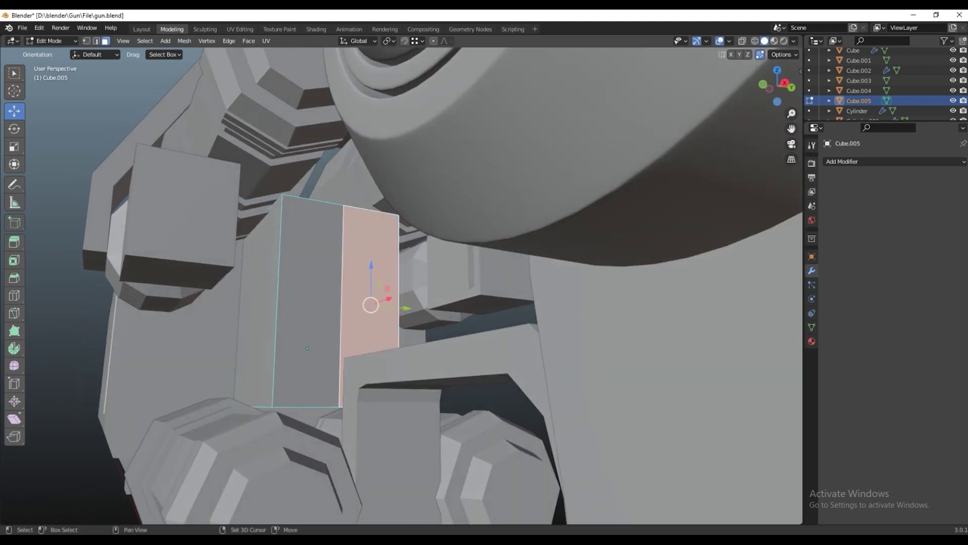
key(shift+z)
drag(403, 252, 404, 303)
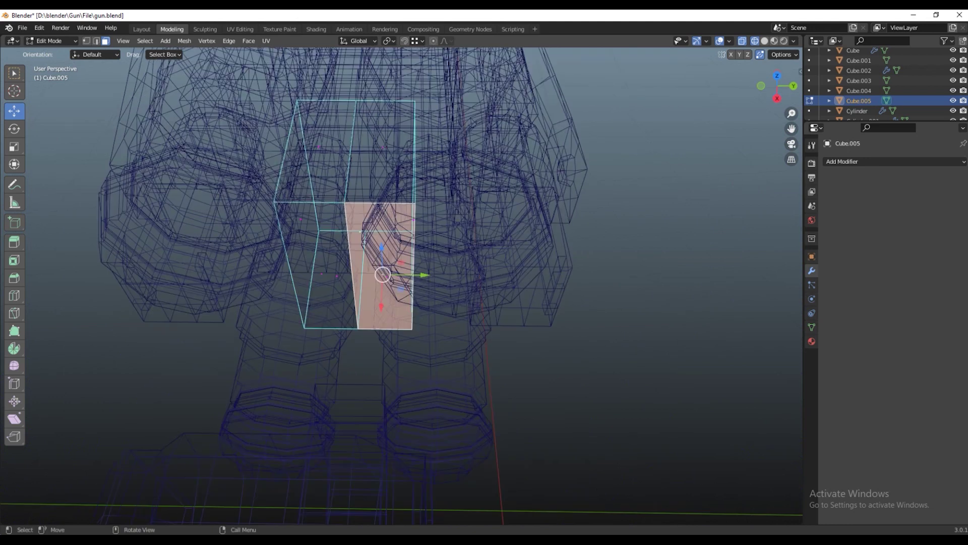
drag(376, 93, 474, 398)
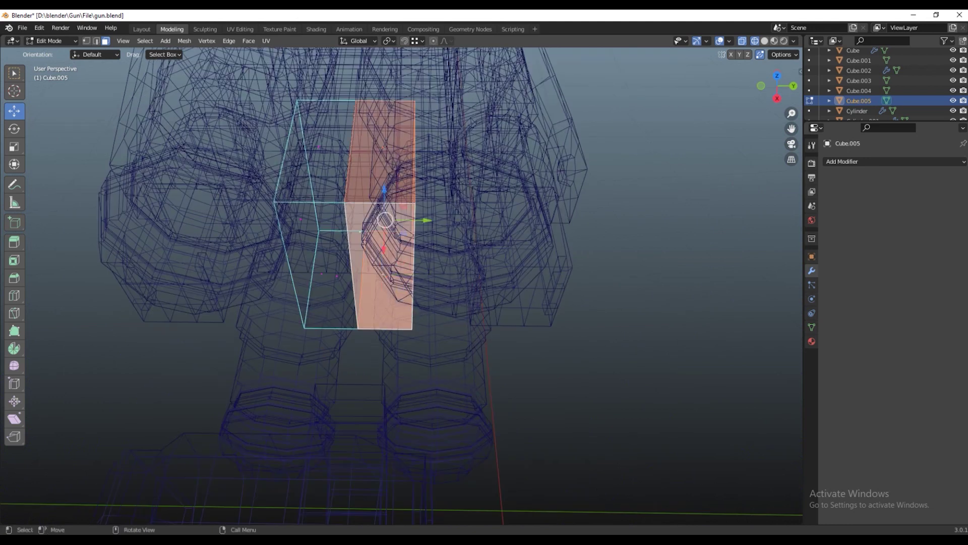
key(x)
click(443, 389)
- Nudge the plate's outer left face slightly along Y
drag(443, 389, 384, 302)
click(254, 313)
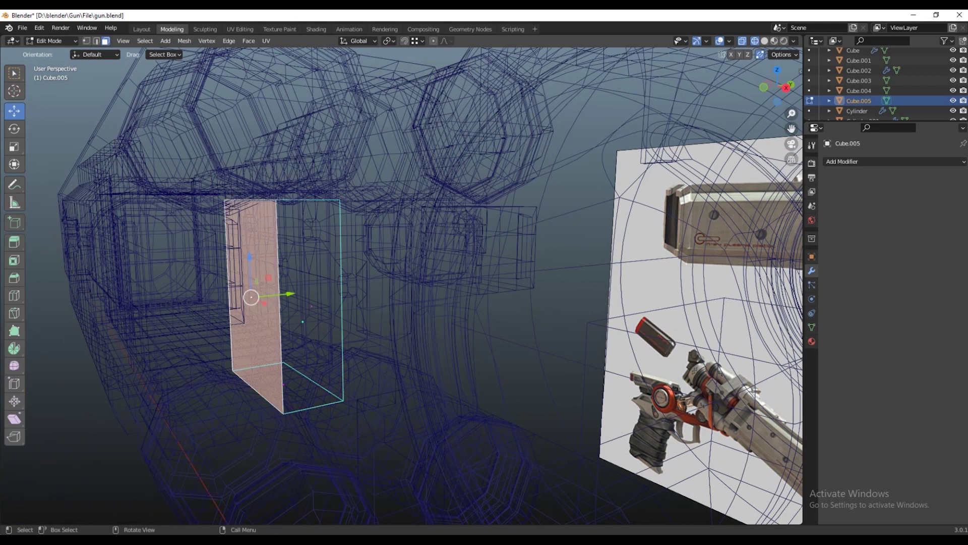
drag(275, 294, 276, 296)
key(shift+z)
drag(276, 296, 244, 282)
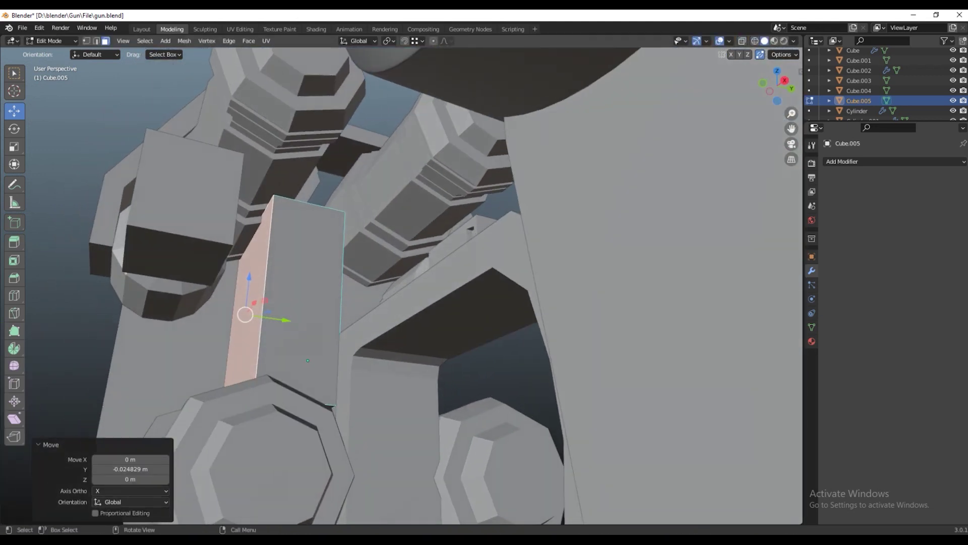
- Add a Mirror modifier on the Y axis to the plate and apply it
key(Tab)
key(KP_Decimal)
click(858, 161)
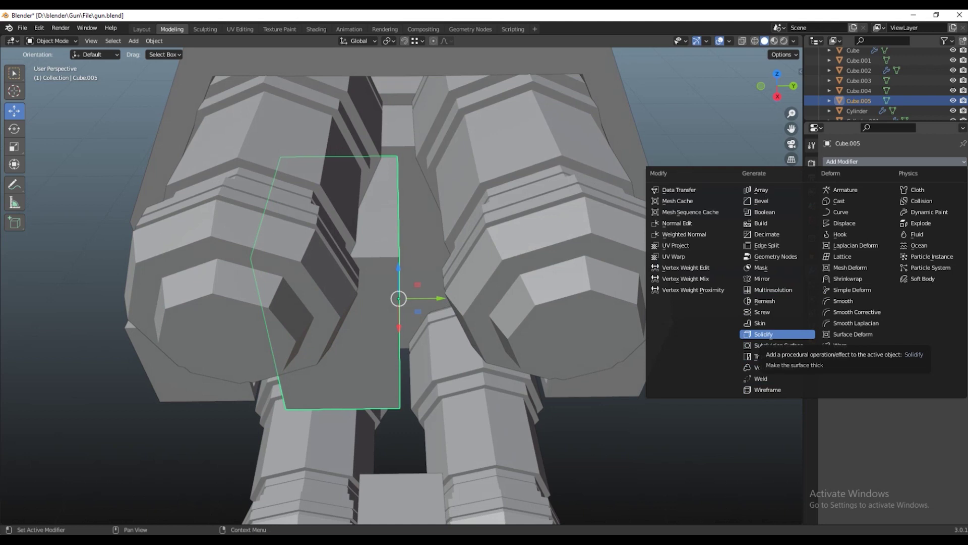
click(762, 278)
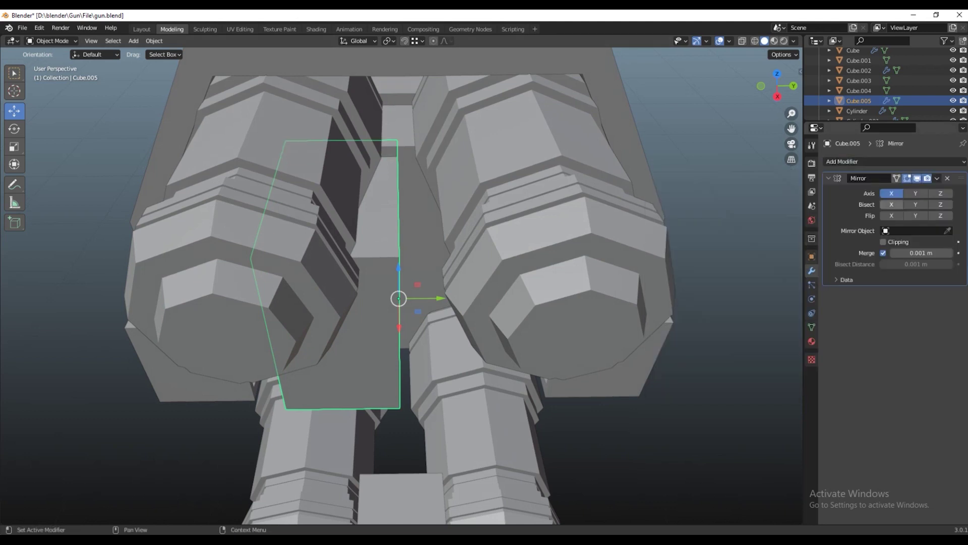
click(915, 193)
click(937, 178)
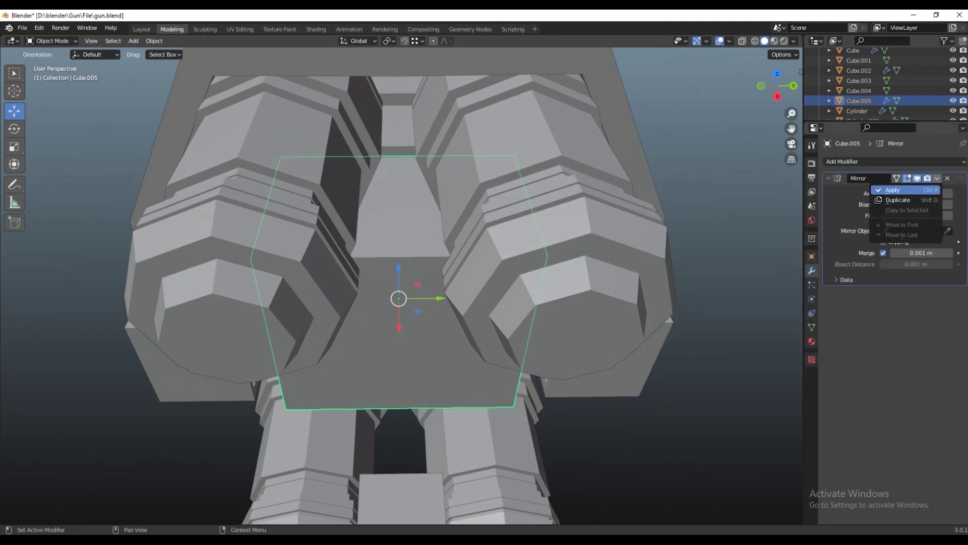
click(903, 191)
drag(403, 302, 504, 283)
- Duplicate the plate and move one face of the copy along Y to thin it
key(shift+d)
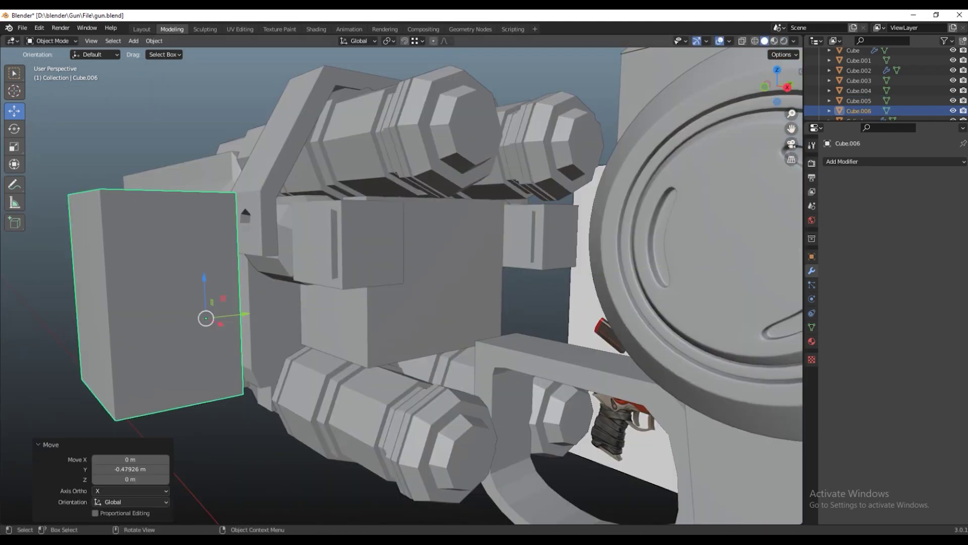
drag(126, 202, 161, 193)
key(Tab)
key(alt+z)
key(g)
key(y)
click(199, 328)
drag(198, 329, 207, 336)
key(alt+z)
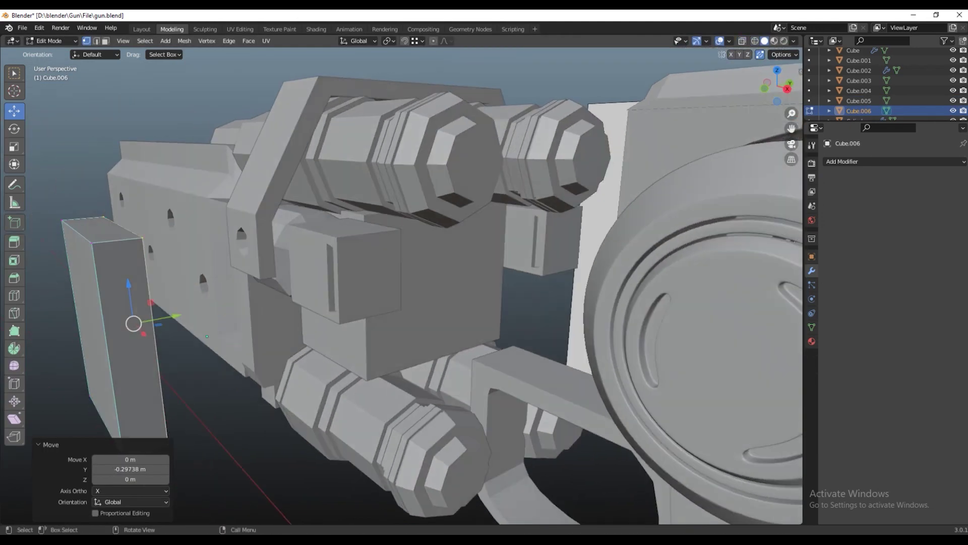
key(Tab)
- Centre the copy's origin on its geometry, move it 0.52881 m along Y, and scale it to 0.9639
right_click(101, 293)
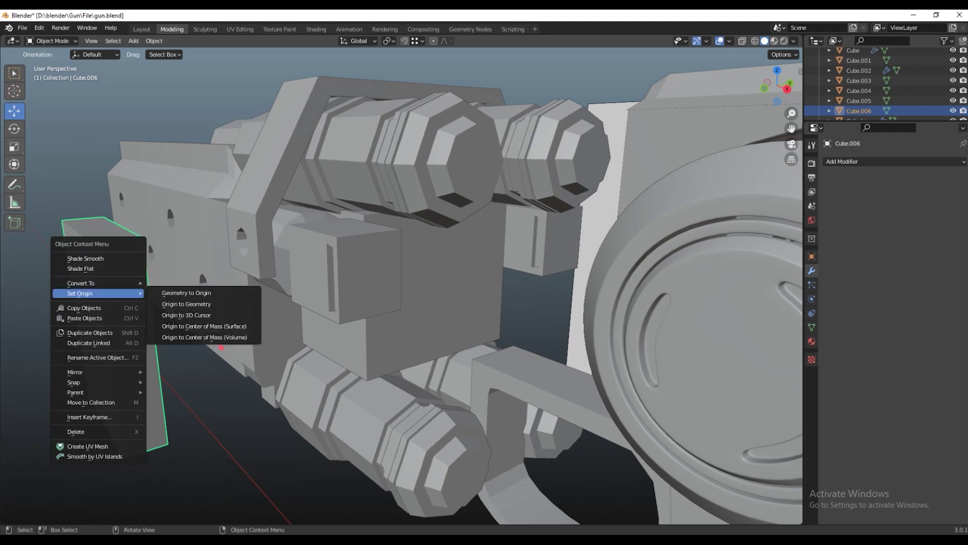
click(202, 303)
key(g)
key(y)
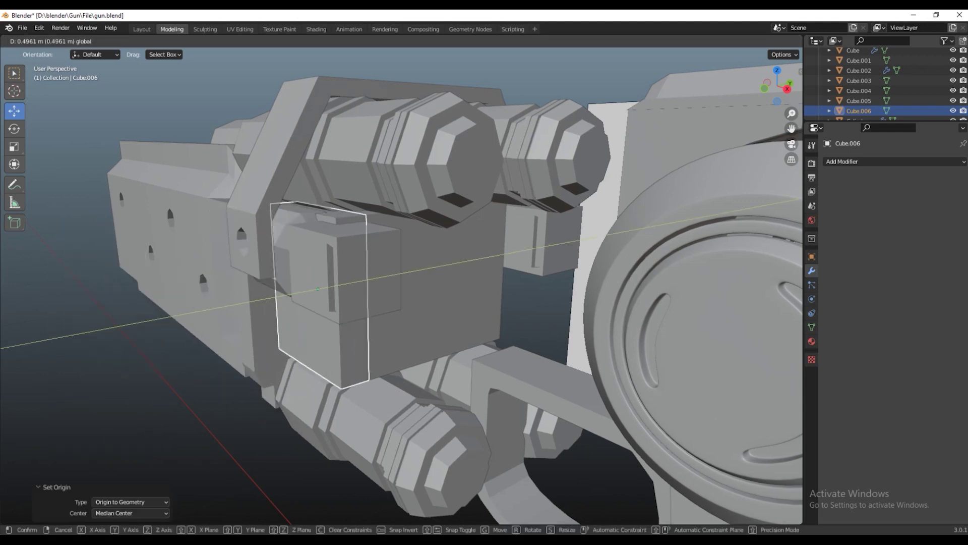
key(Return)
drag(335, 292, 412, 269)
key(s)
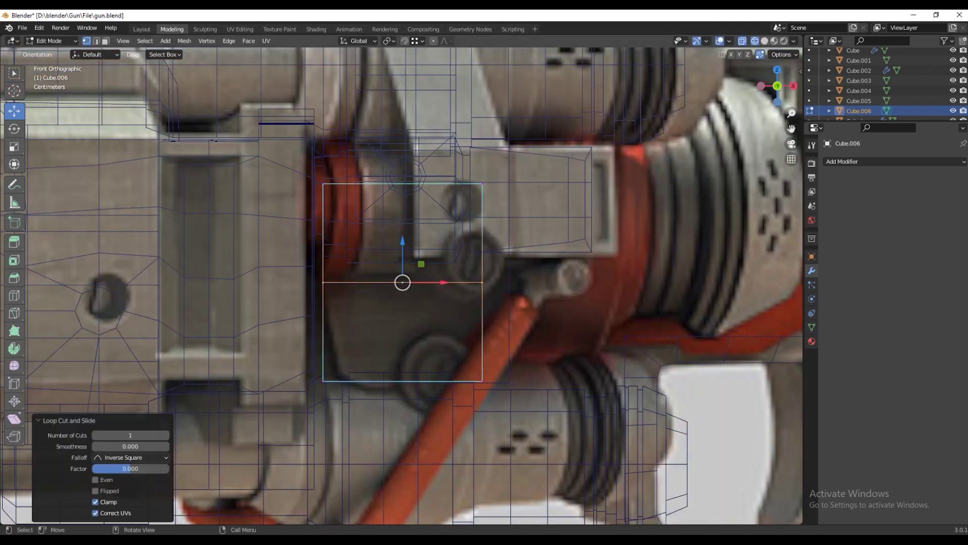
- Angle the plate's bottom edge and shift its left edge along X to match the reference
drag(403, 381, 402, 387)
drag(483, 381, 482, 375)
drag(323, 381, 363, 387)
key(g)
key(x)
click(340, 370)
- Add two horizontal edge loops and vertex-slide the bottom-left corner up its edge
key(ctrl+r)
click(403, 232)
click(393, 250)
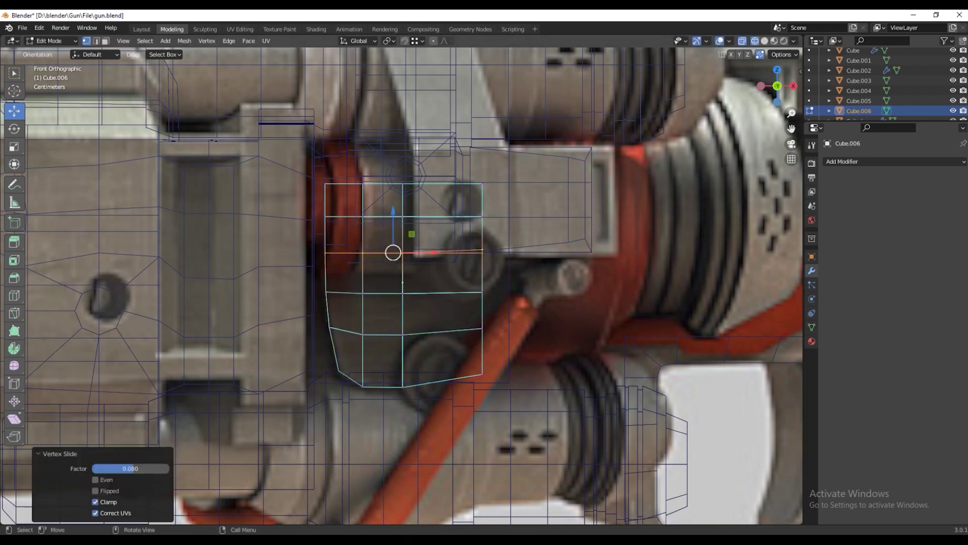
scroll(up, 3)
click(325, 387)
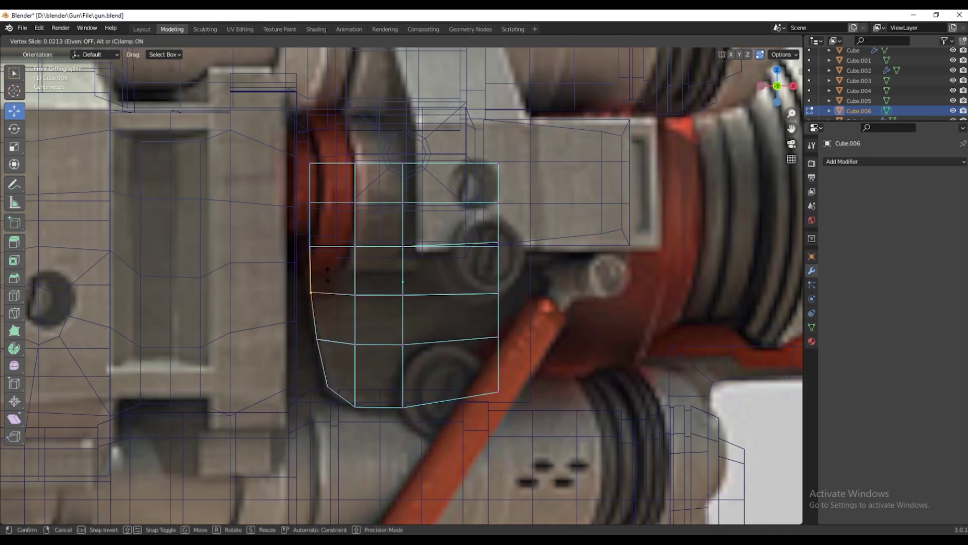
drag(372, 379, 370, 346)
key(shift+v)
click(370, 346)
- Flatten a horizontal edge loop to zero Z height and shift the selected edges along Y
drag(399, 211, 367, 197)
click(381, 271)
key(s)
key(z)
key(0)
key(Return)
scroll(down, 3)
key(g)
key(y)
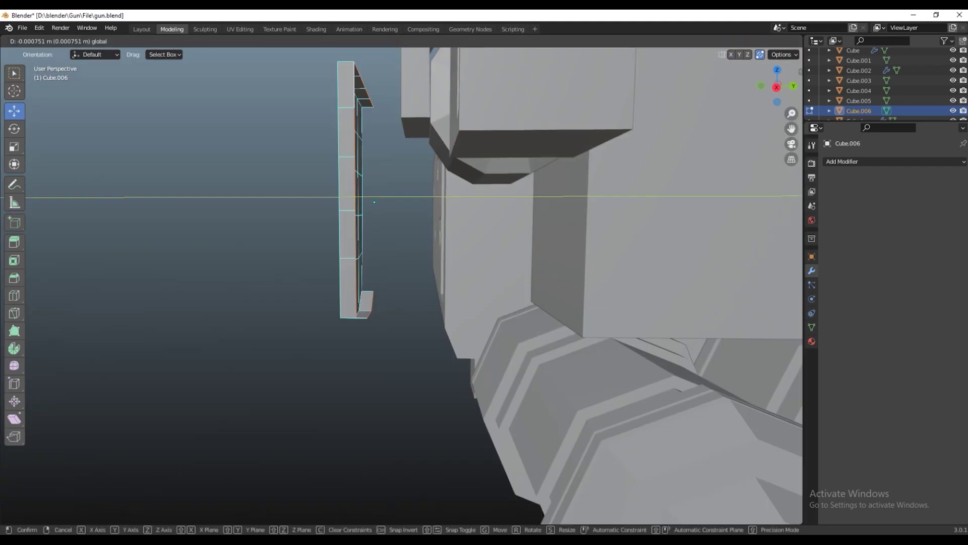
click(374, 202)
- In Object Mode, move Cube.006 0.29925 m along Y to sit beside the barrel
key(Tab)
key(g)
key(y)
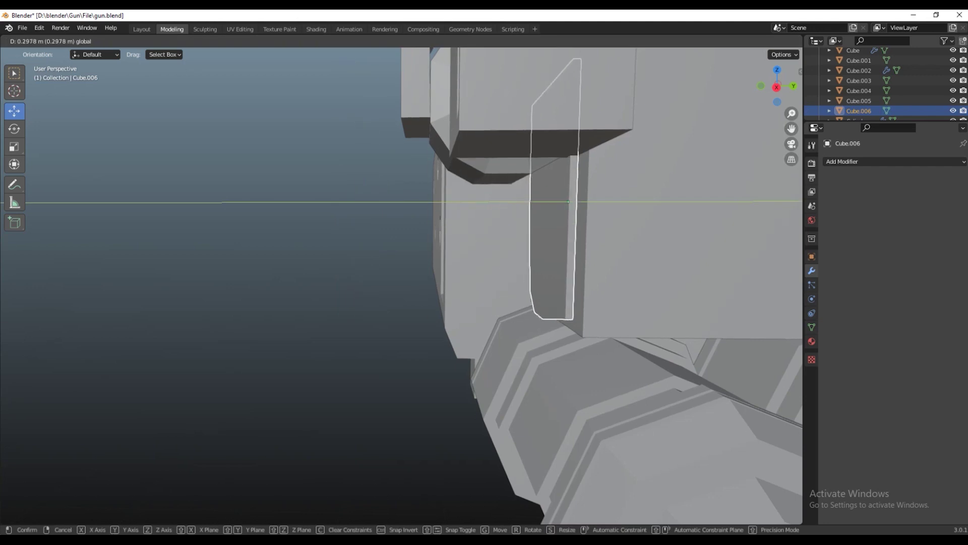
click(569, 201)
drag(569, 201, 404, 212)
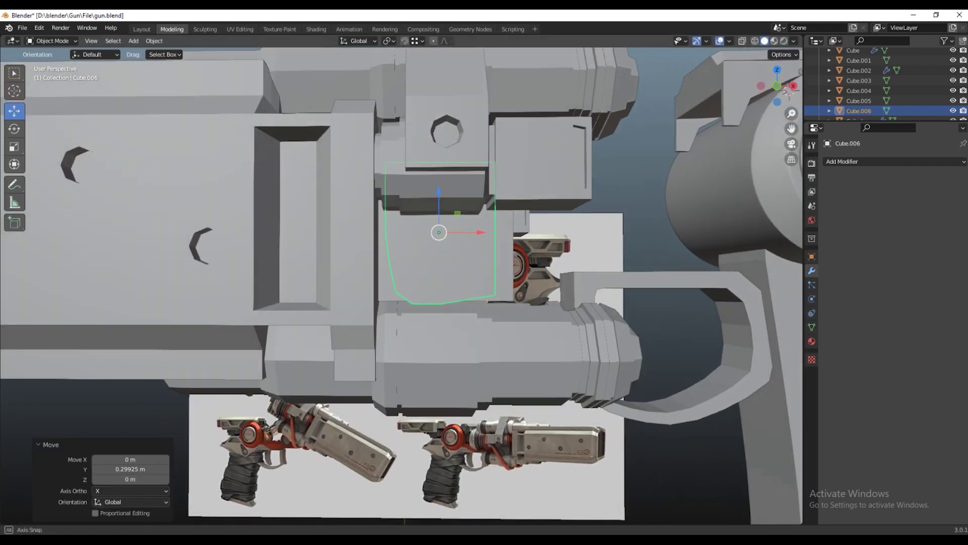